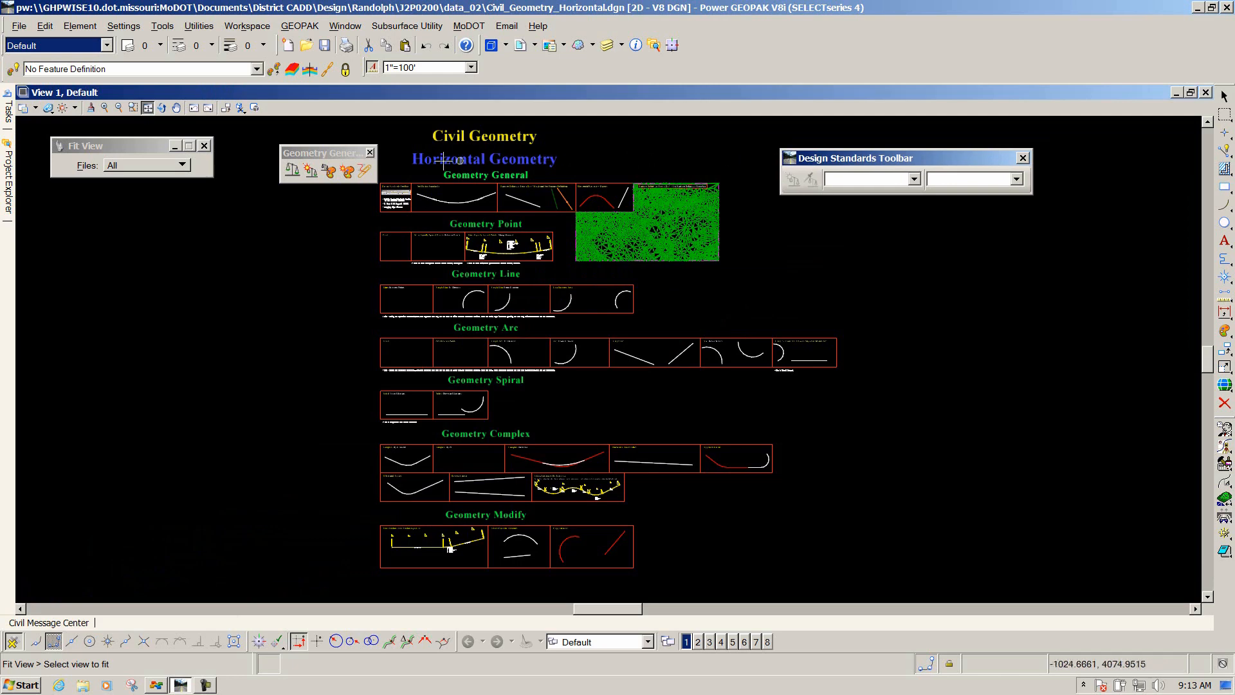
Set the Design Standards toolbar's design standard to 4Lane \ 8%Super \ 55MPH.
scroll(399, 157, up, 5)
scroll(368, 219, up, 2)
scroll(371, 244, up, 4)
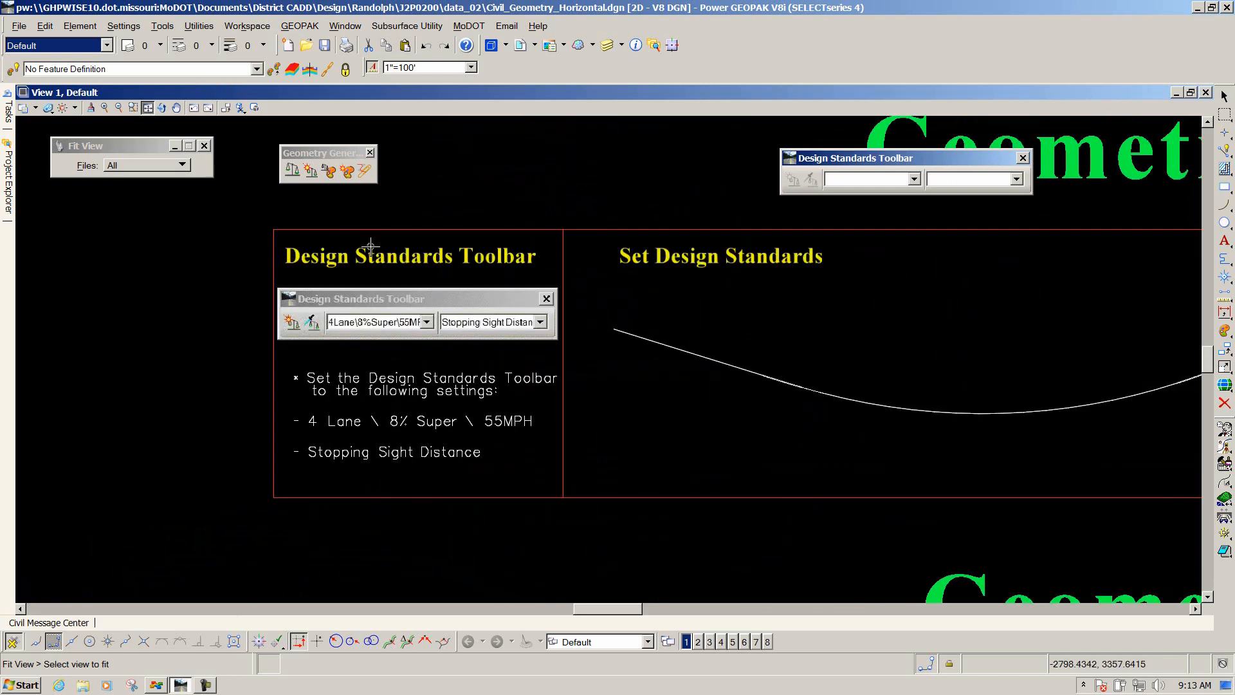
scroll(372, 245, down, 2)
drag(846, 152, 592, 146)
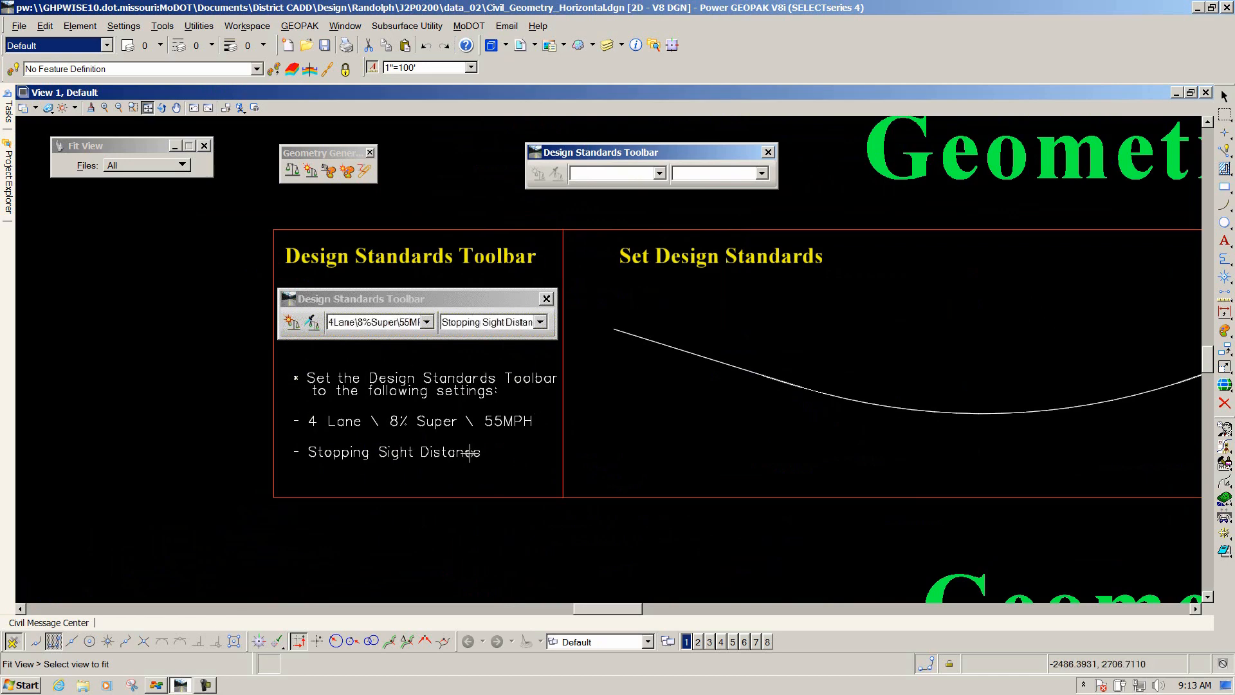
drag(598, 152, 559, 155)
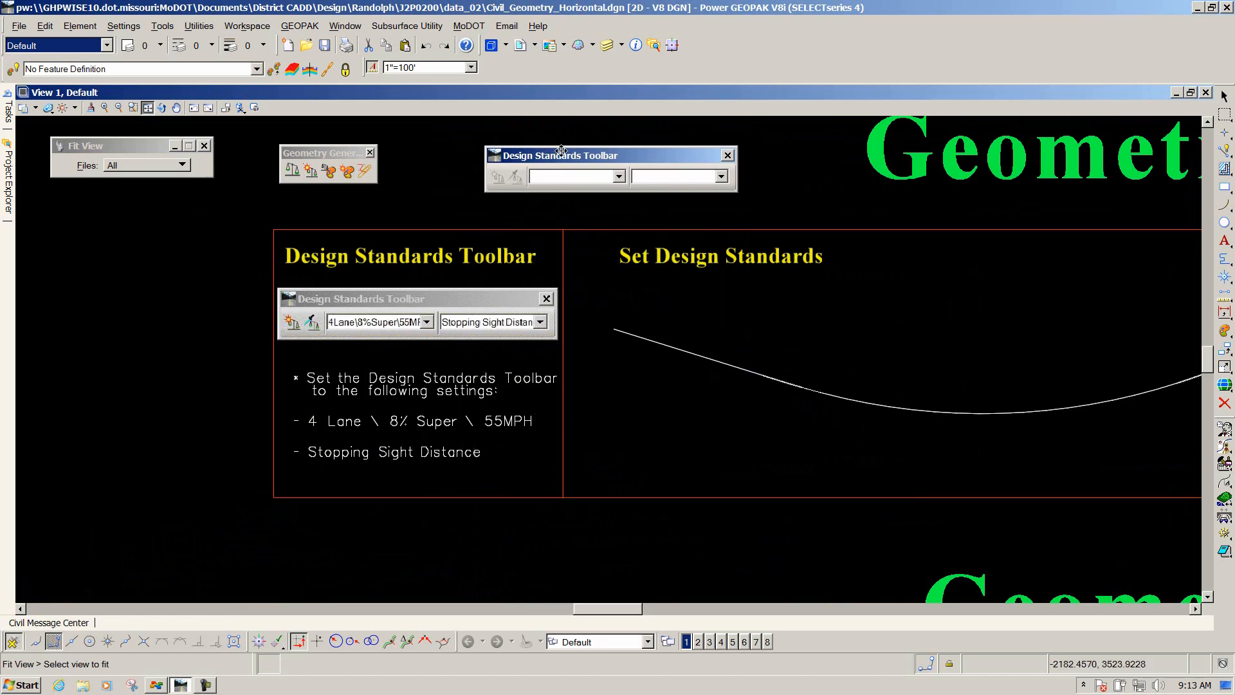
click(620, 176)
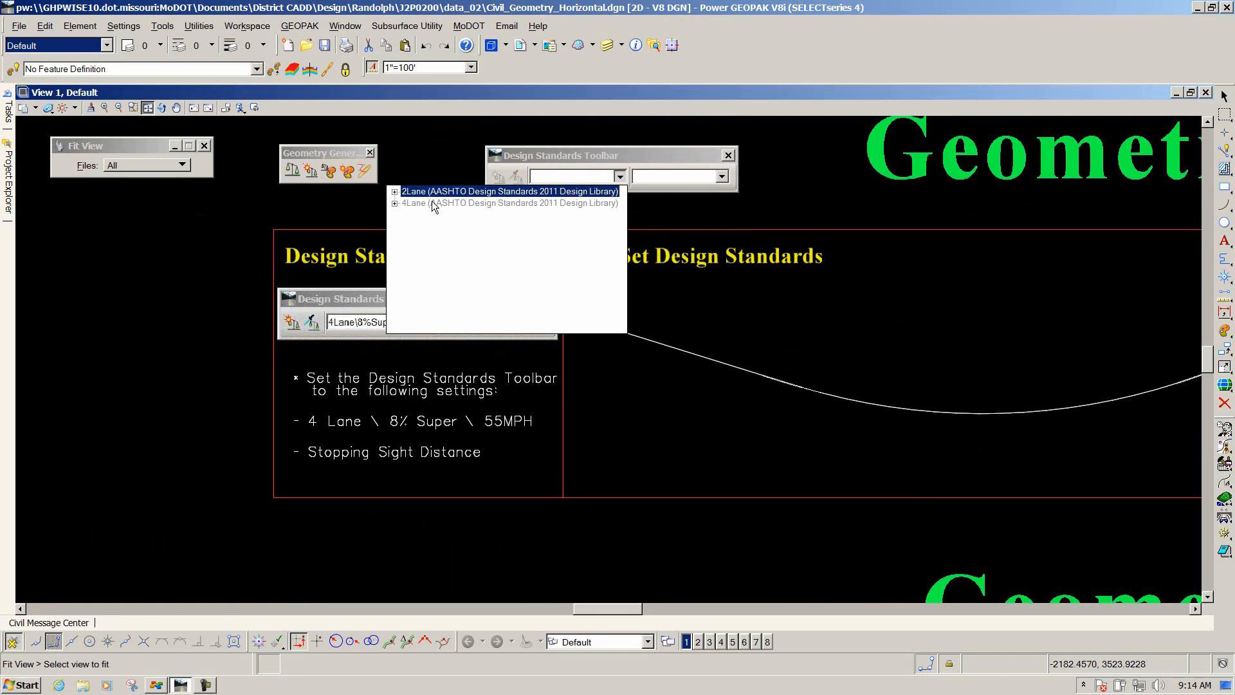
click(395, 204)
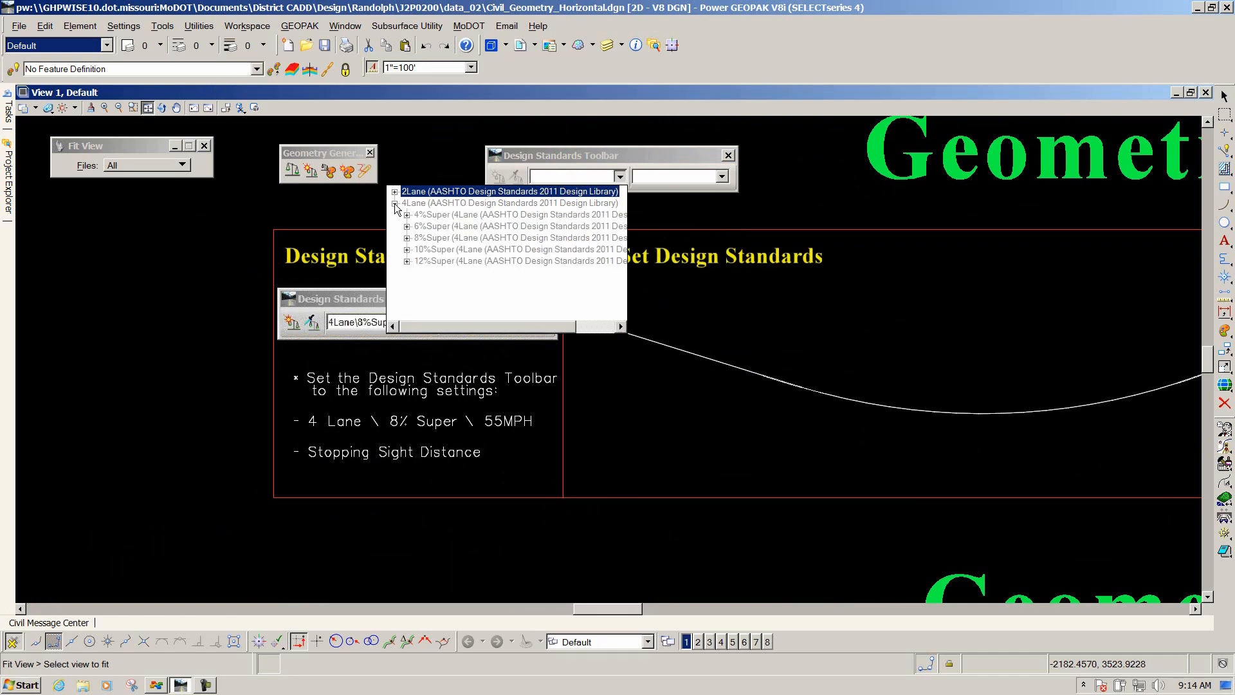
click(407, 238)
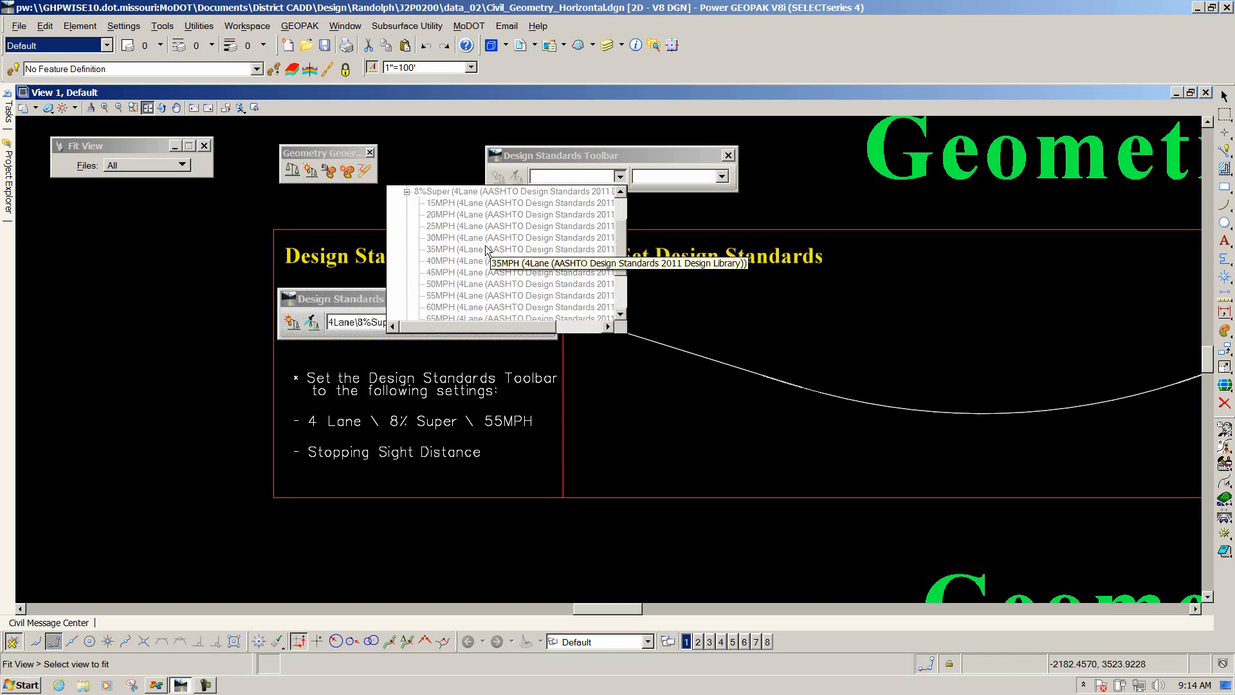
click(451, 295)
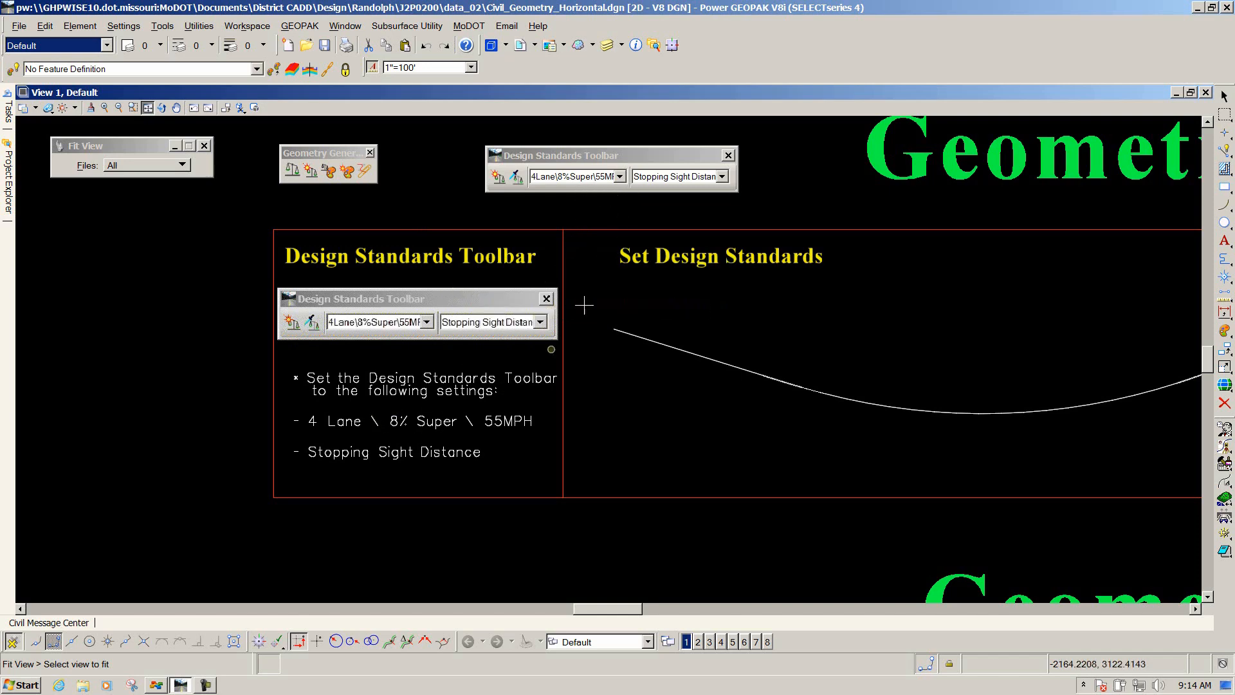
Set the toolbar's sight distance standard to Stopping Sight Distance and reposition the toolbar.
click(721, 177)
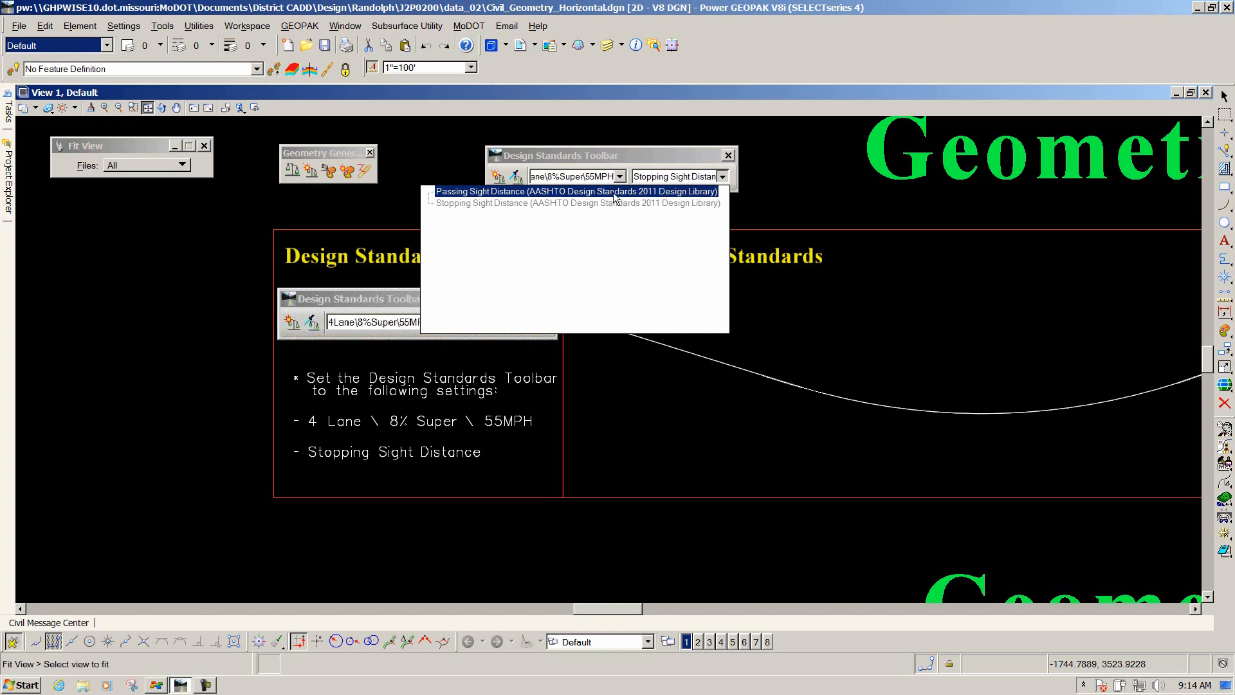
click(464, 203)
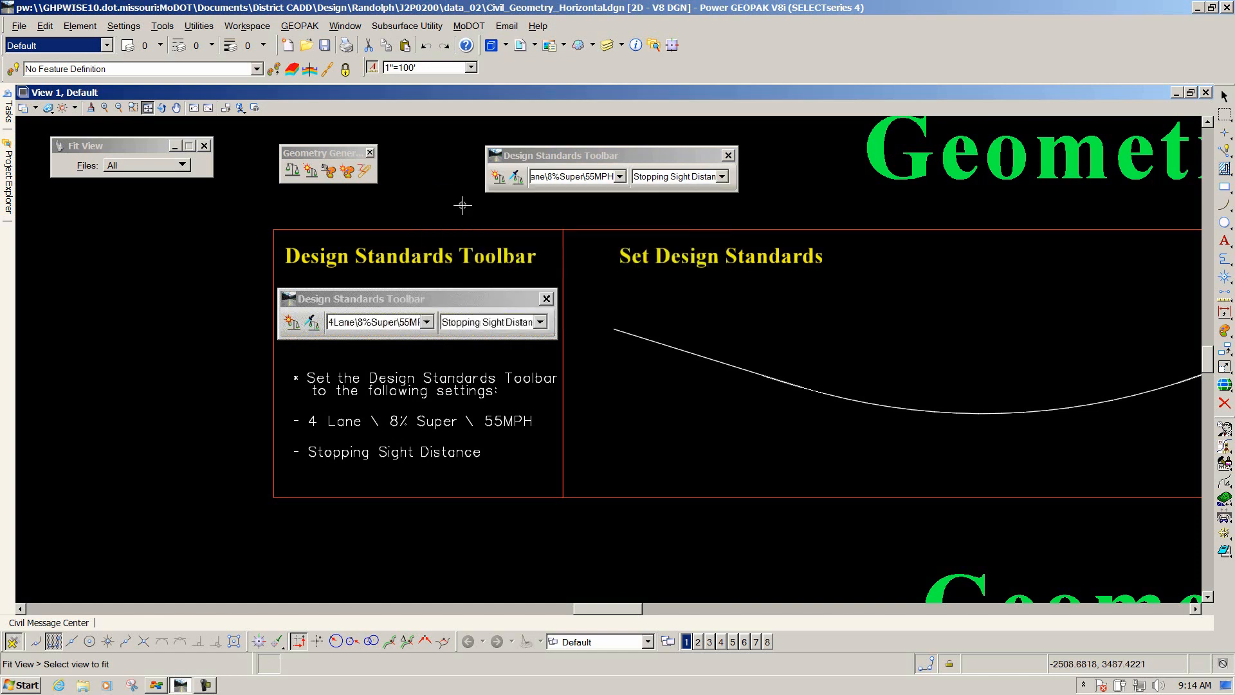
drag(591, 156, 517, 155)
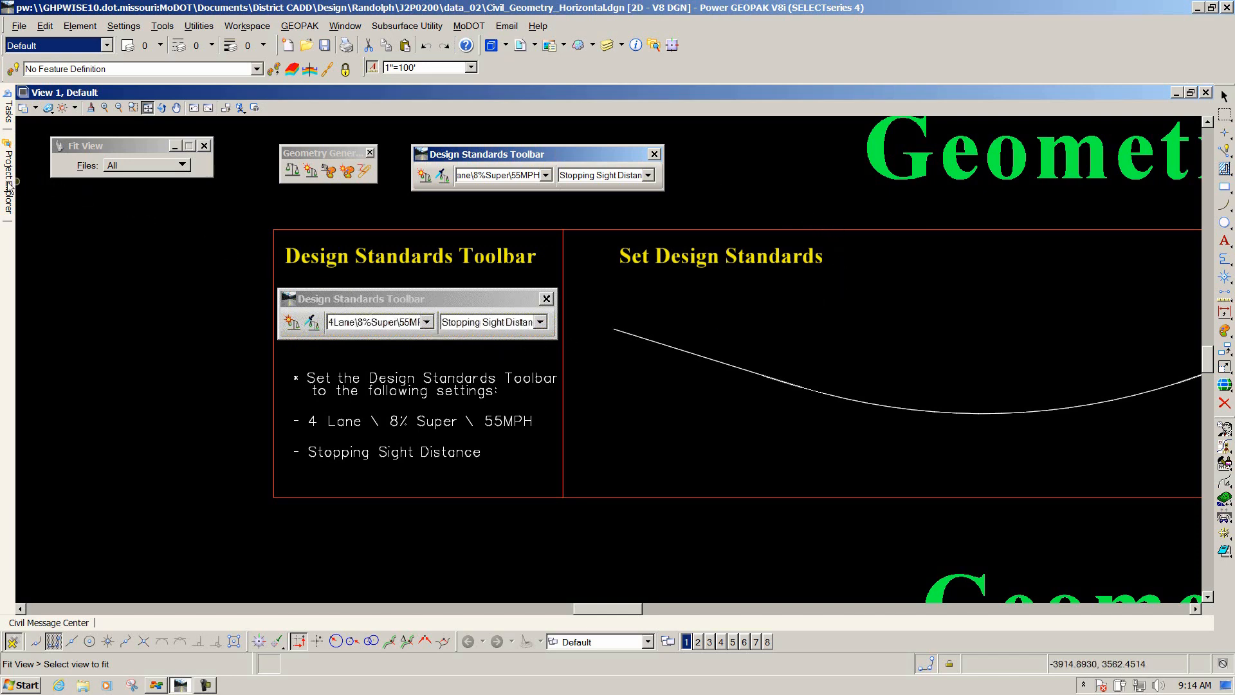
Open the Civil Standards tab in Project Explorer and expand the drawing's Design Standards.
mouse_move(6, 188)
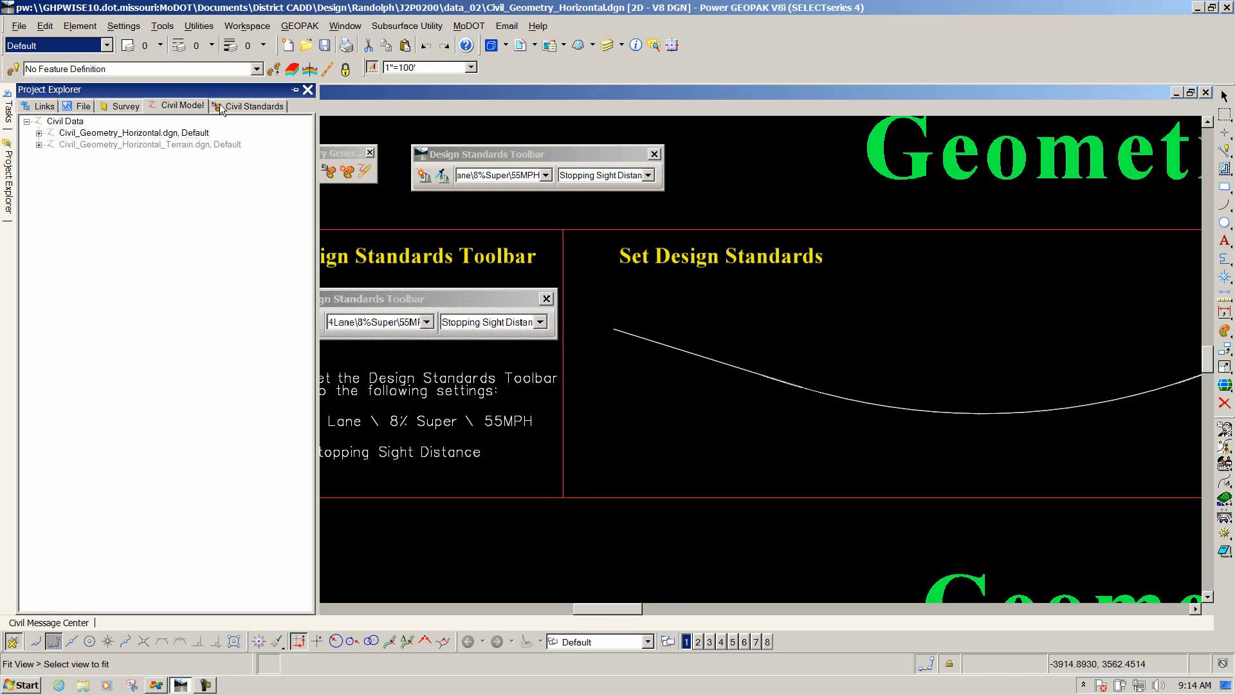
click(257, 107)
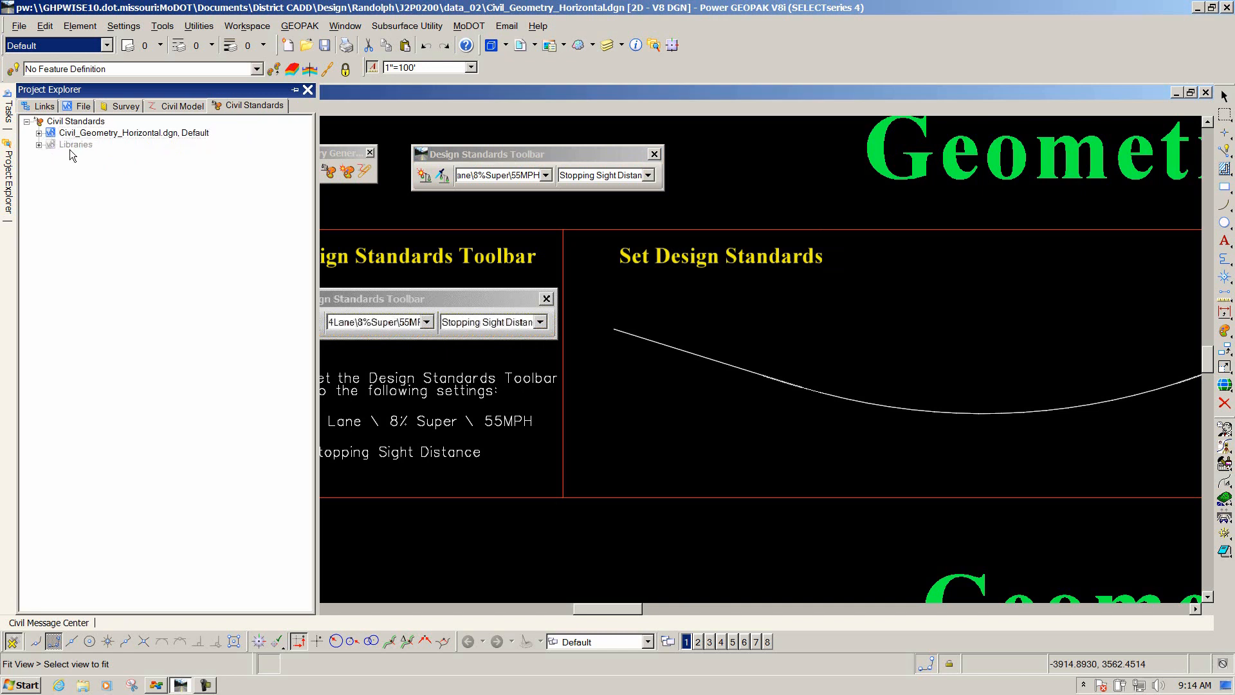
click(38, 133)
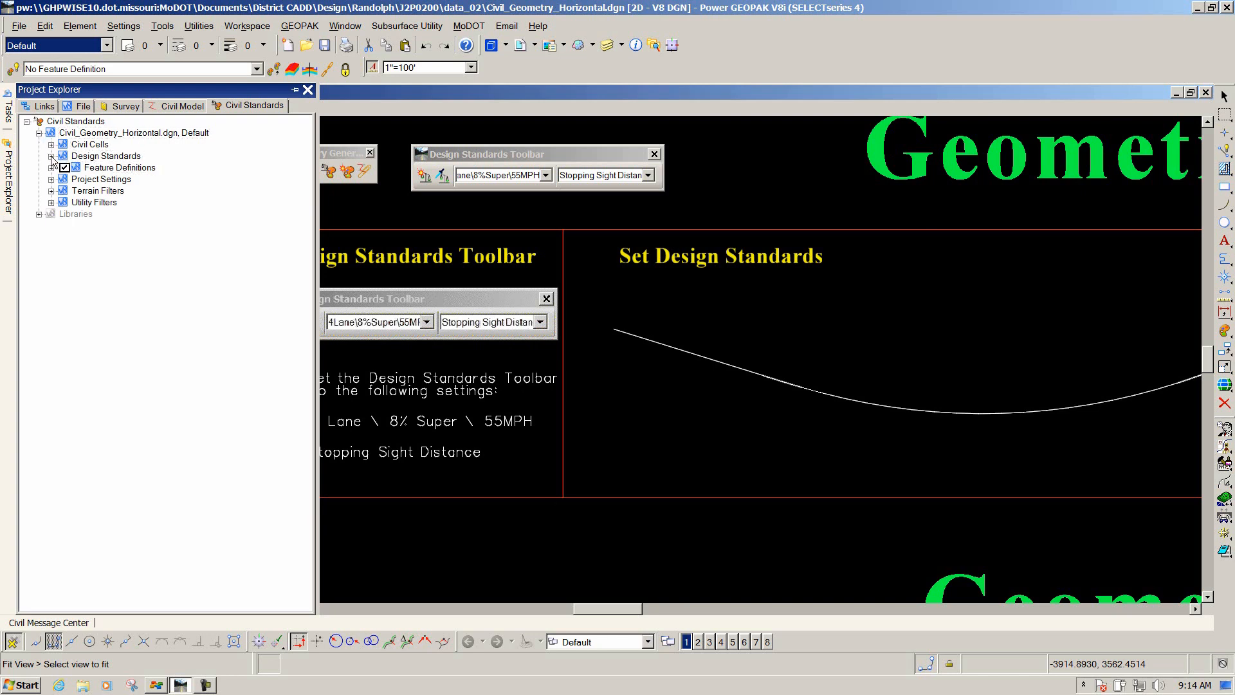
click(51, 156)
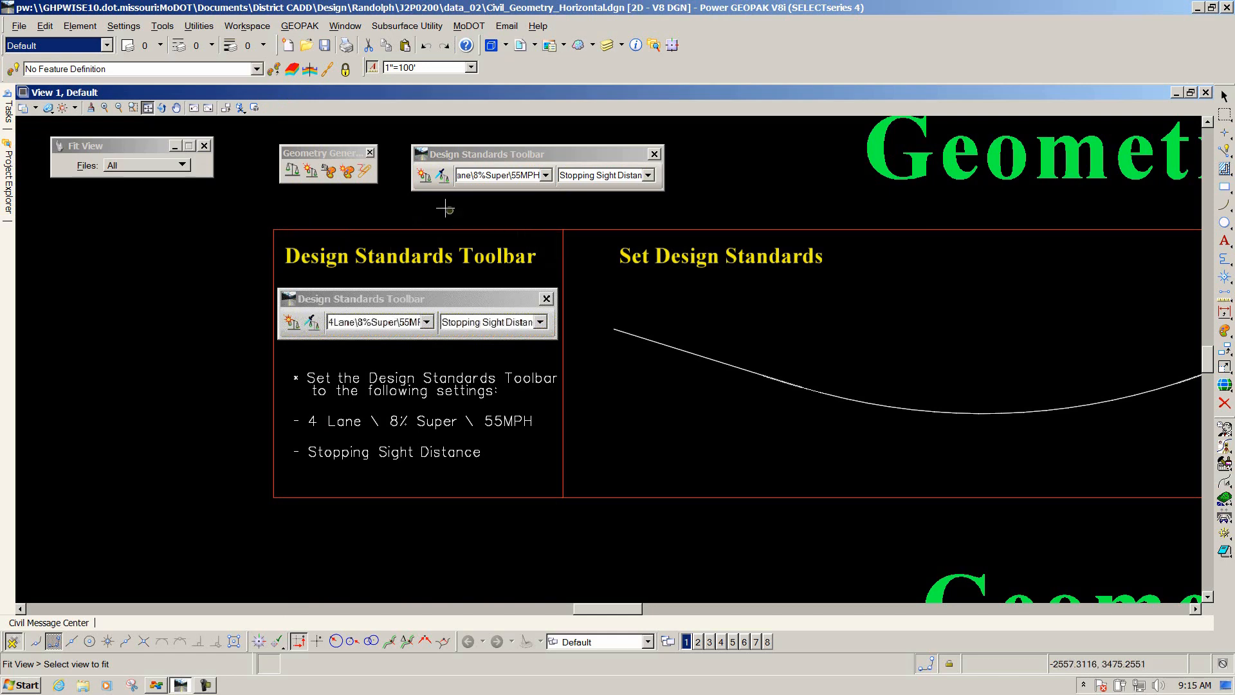
Close the Design Standards toolbar and reopen it from the Geometry General toolbar.
click(426, 178)
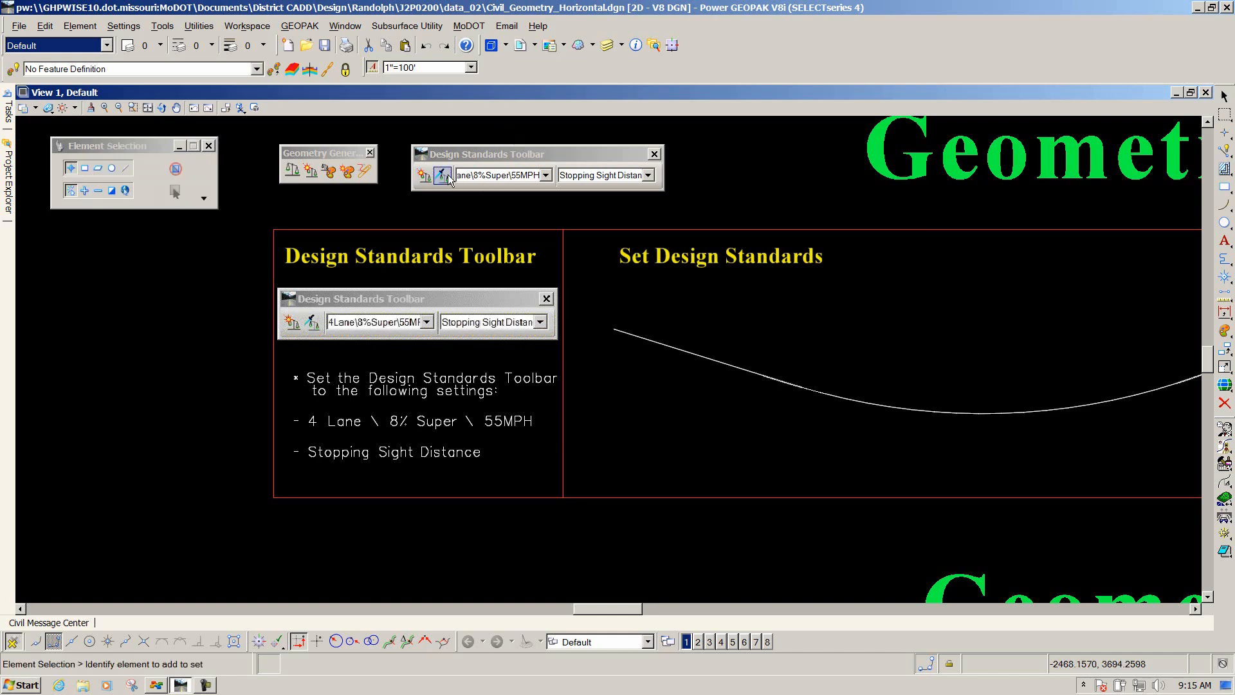
click(654, 154)
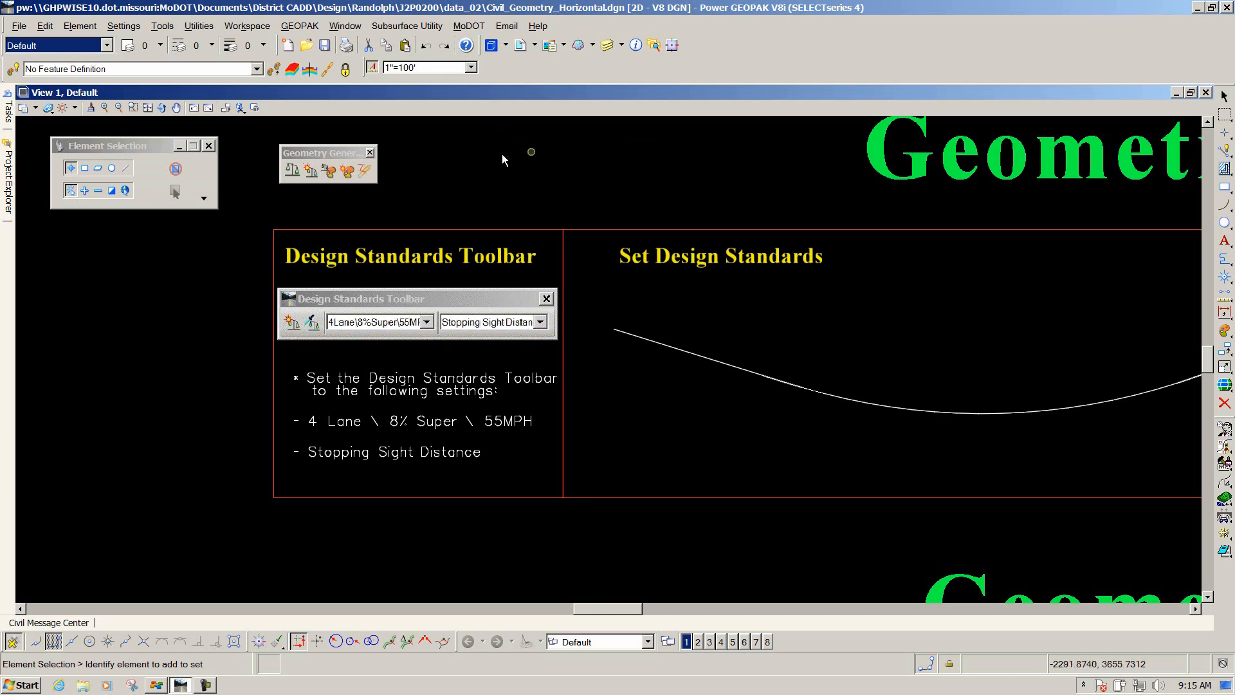
click(292, 170)
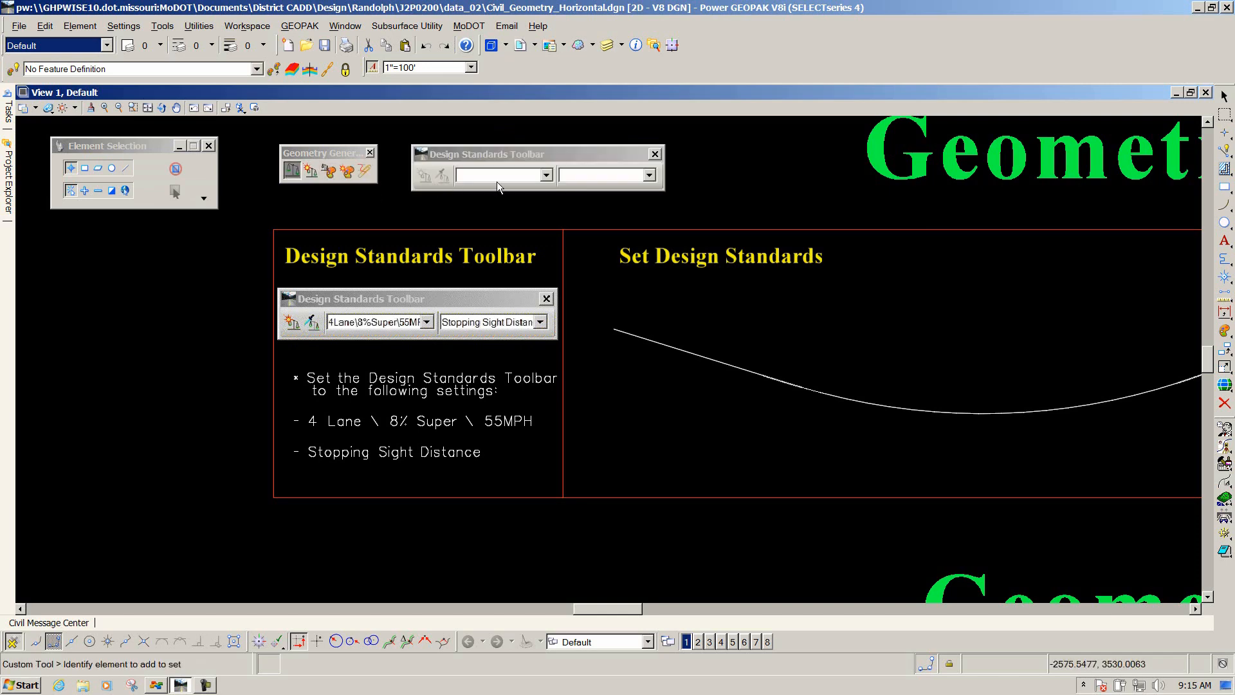
Set the design standard to 4Lane \ 8%Super \ 55MPH and the sight distance to Stopping Sight Distance.
click(546, 175)
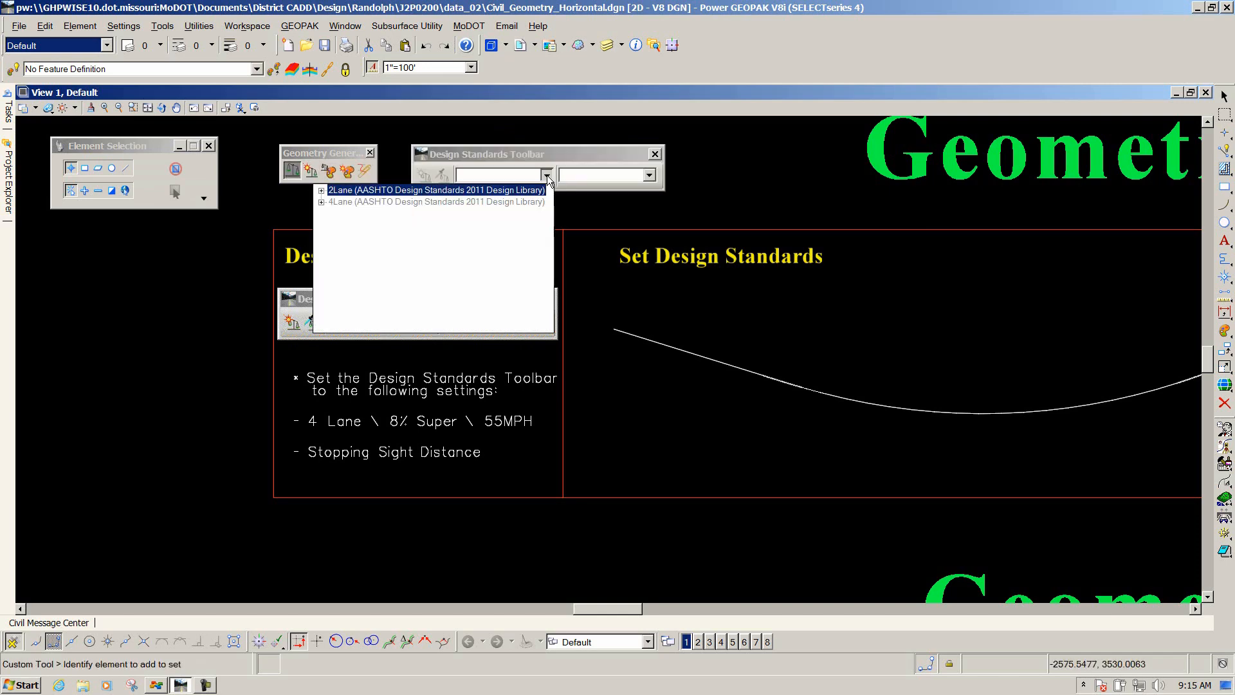
click(321, 191)
click(322, 191)
click(321, 202)
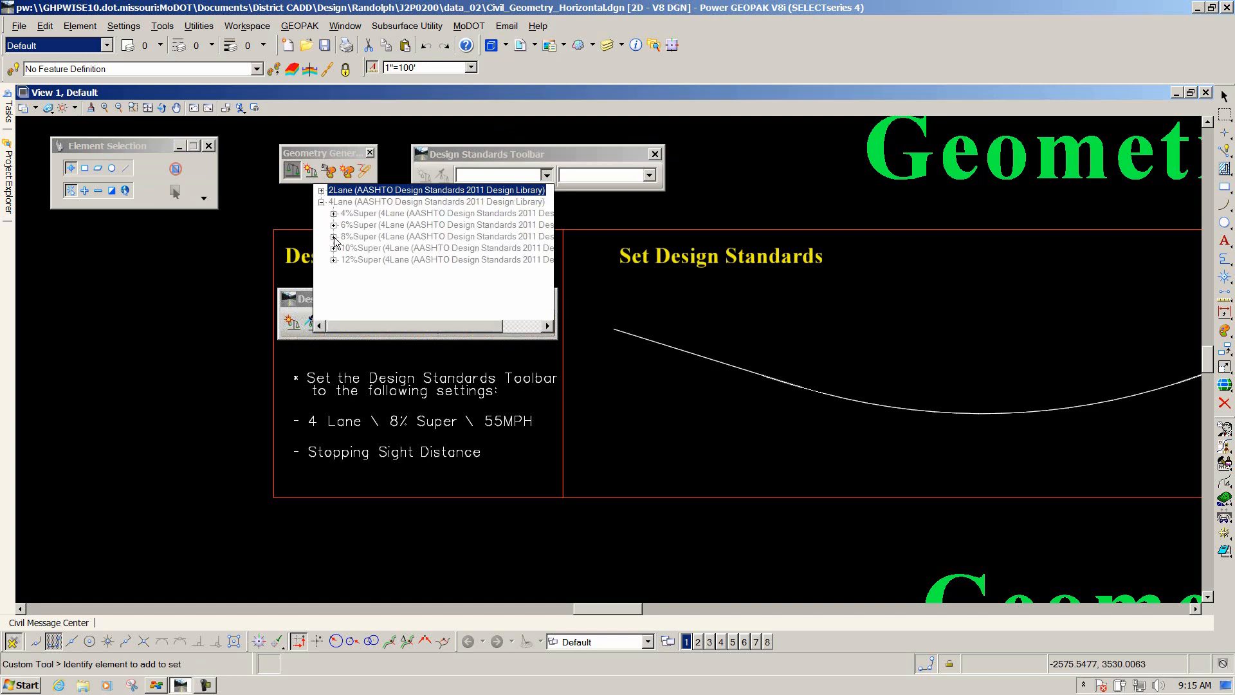
click(333, 237)
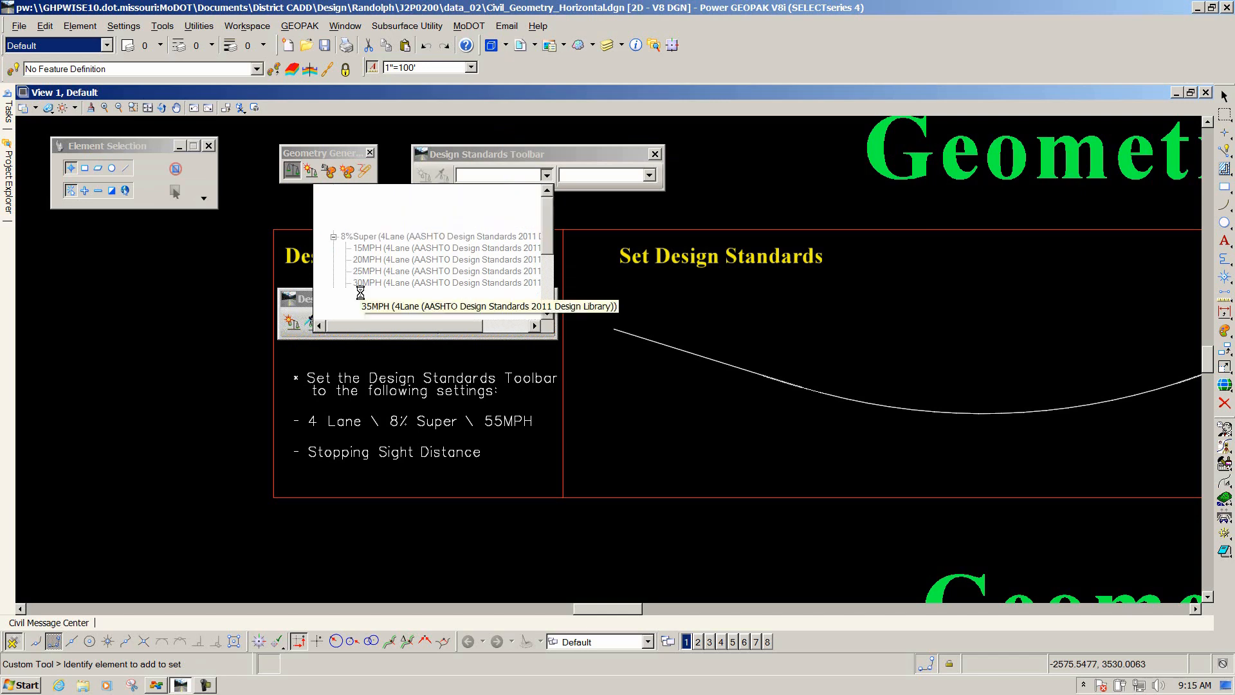
click(364, 294)
click(649, 176)
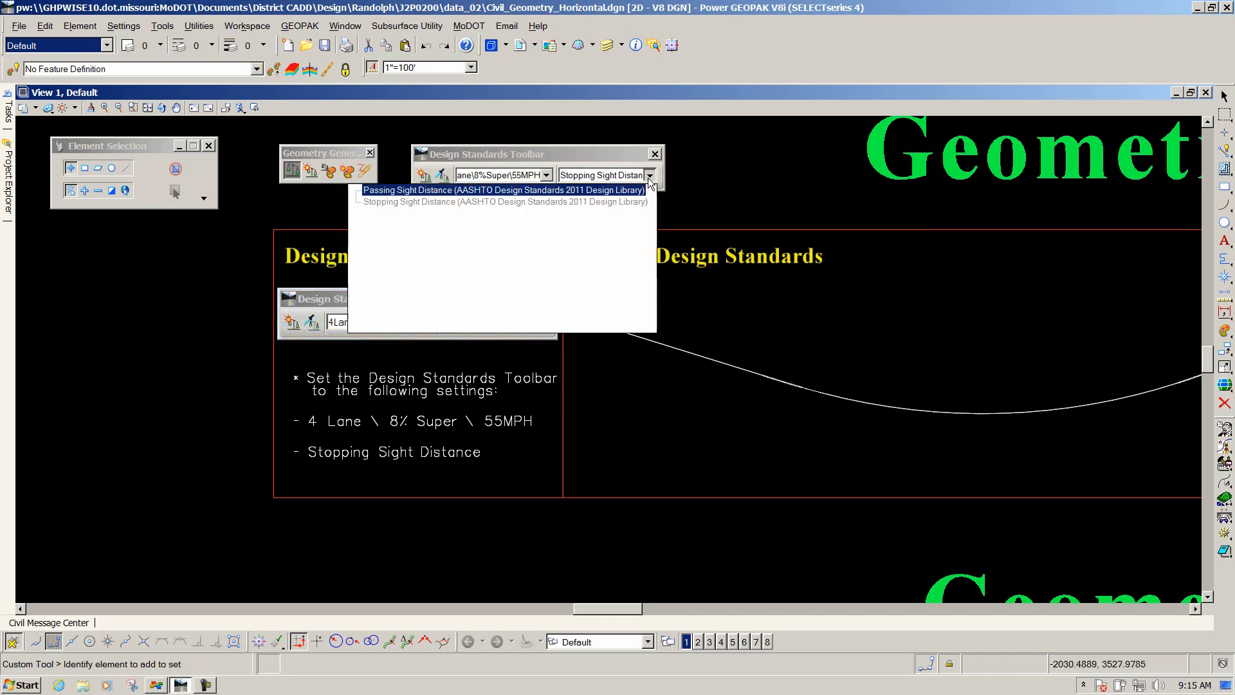
click(391, 202)
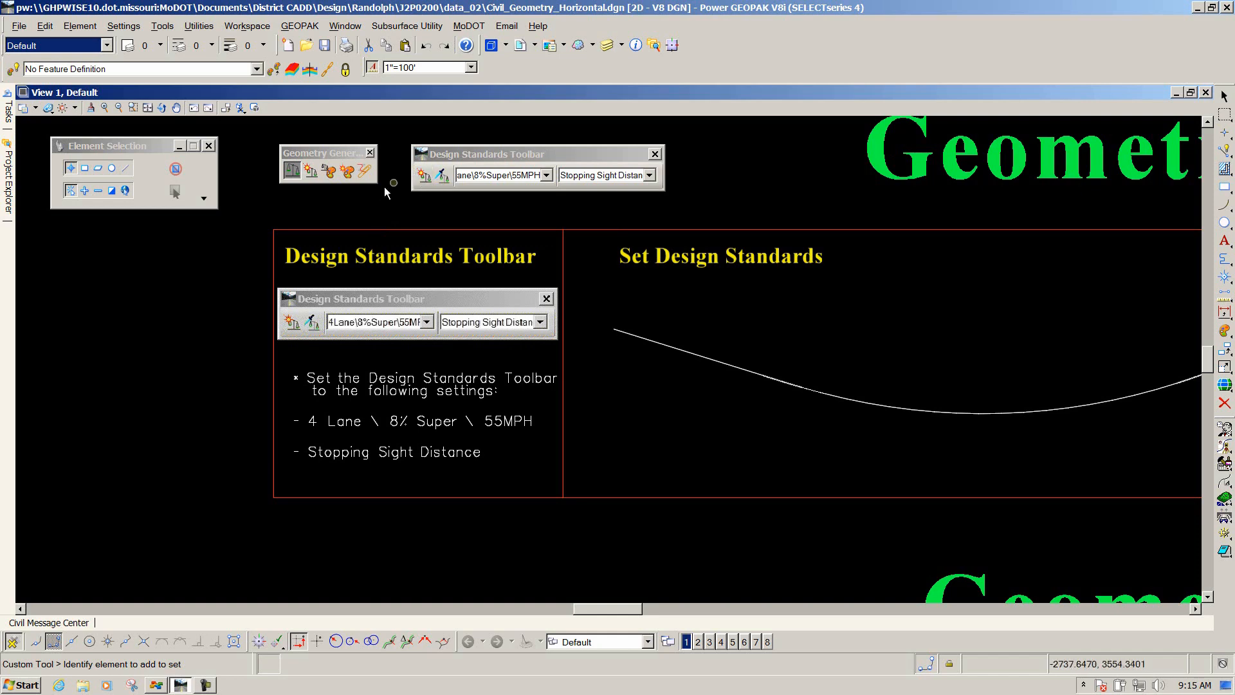
Turn on the active design standard toggle in the Design Standards toolbar.
click(375, 202)
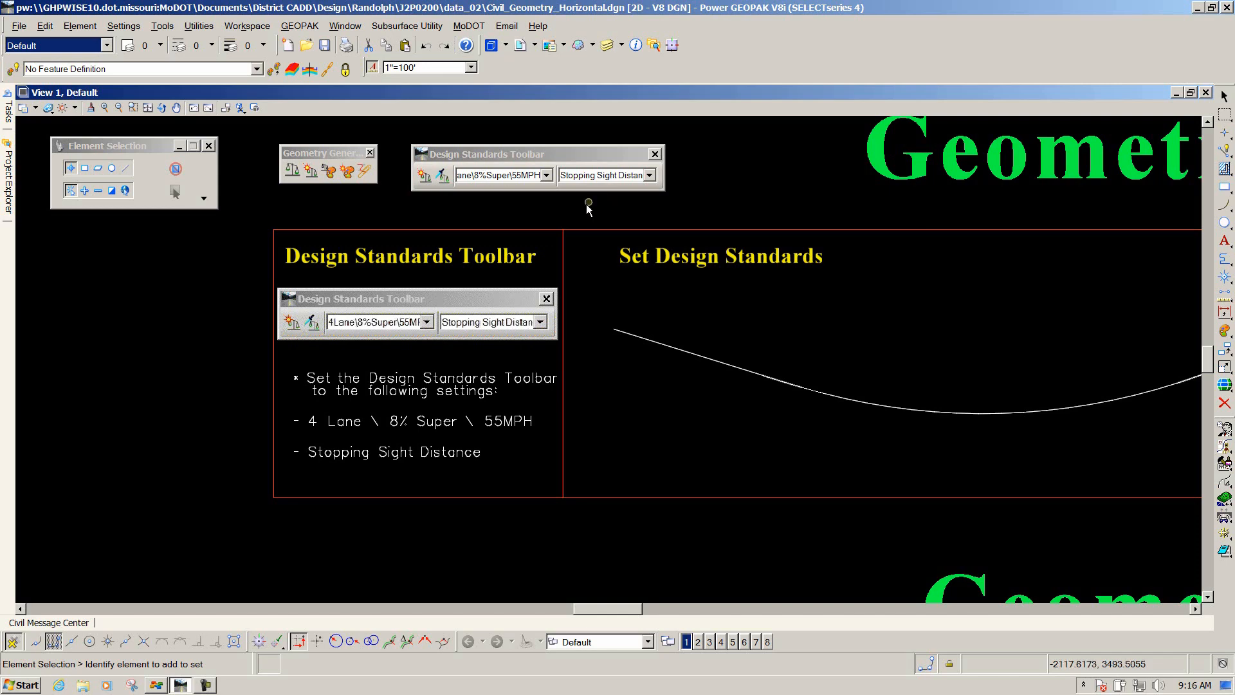
click(446, 178)
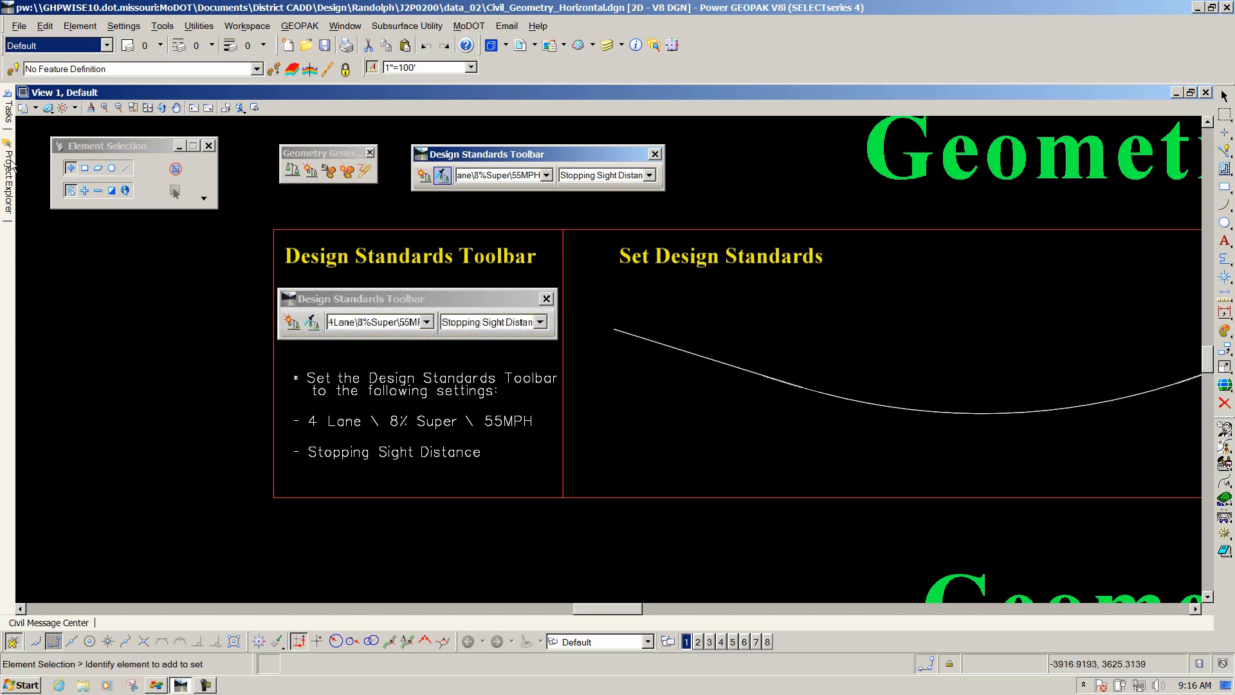
Expand the Vertical and Horizontal design standards under 4Lane and 8%Super in the Civil Standards tree.
mouse_move(10, 166)
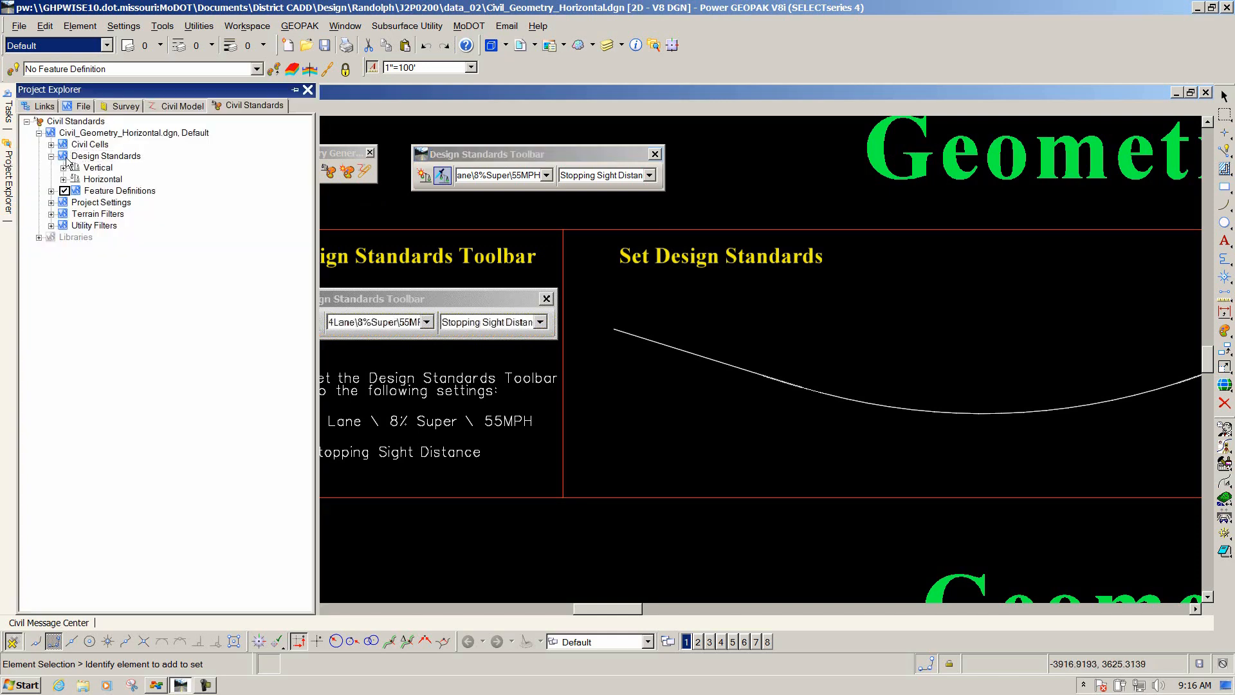
click(171, 133)
click(63, 167)
click(98, 180)
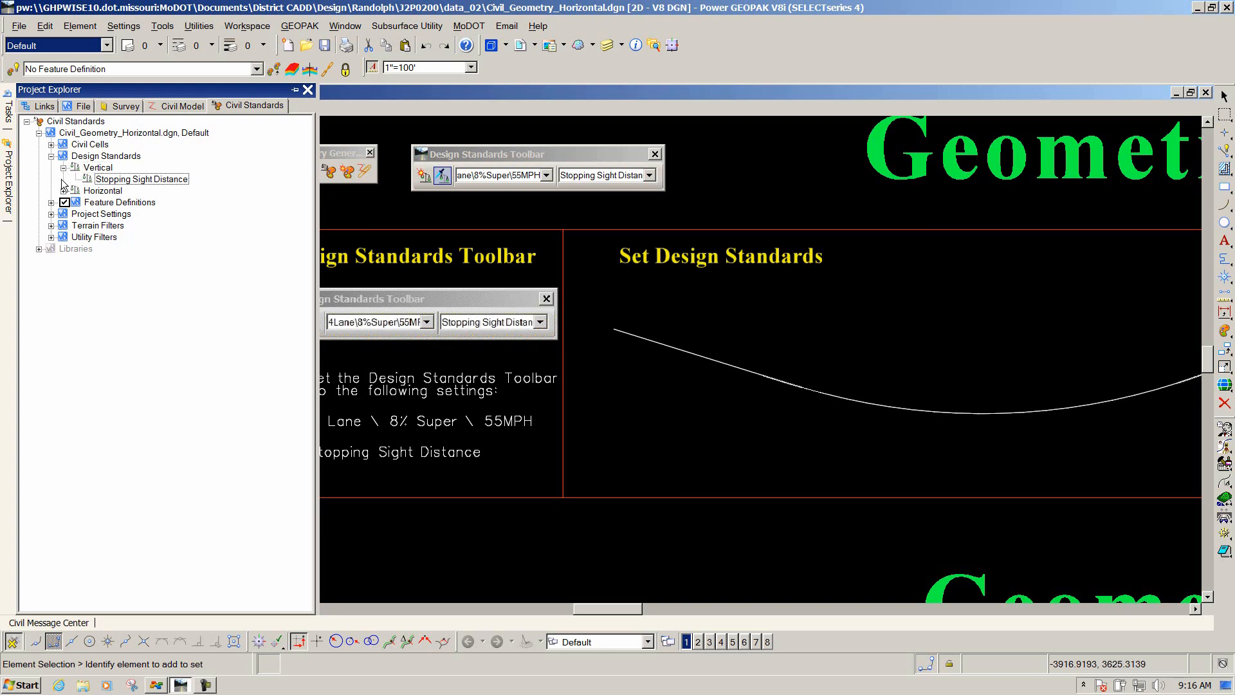
click(63, 190)
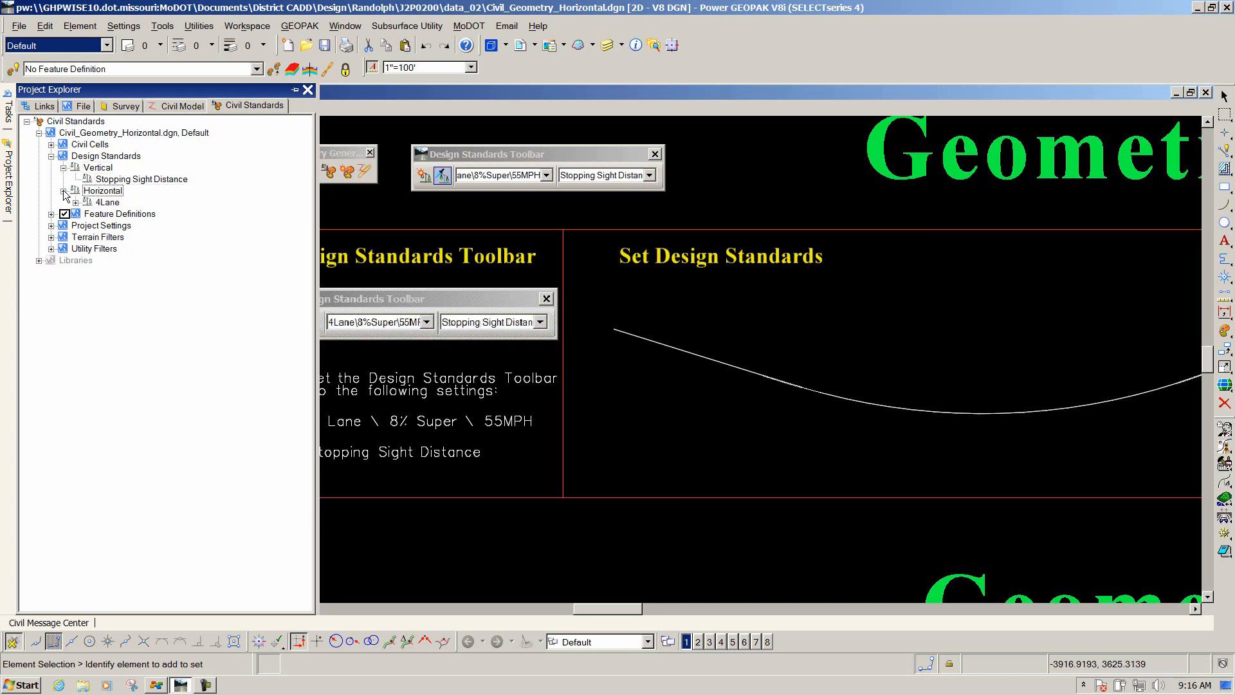
click(75, 202)
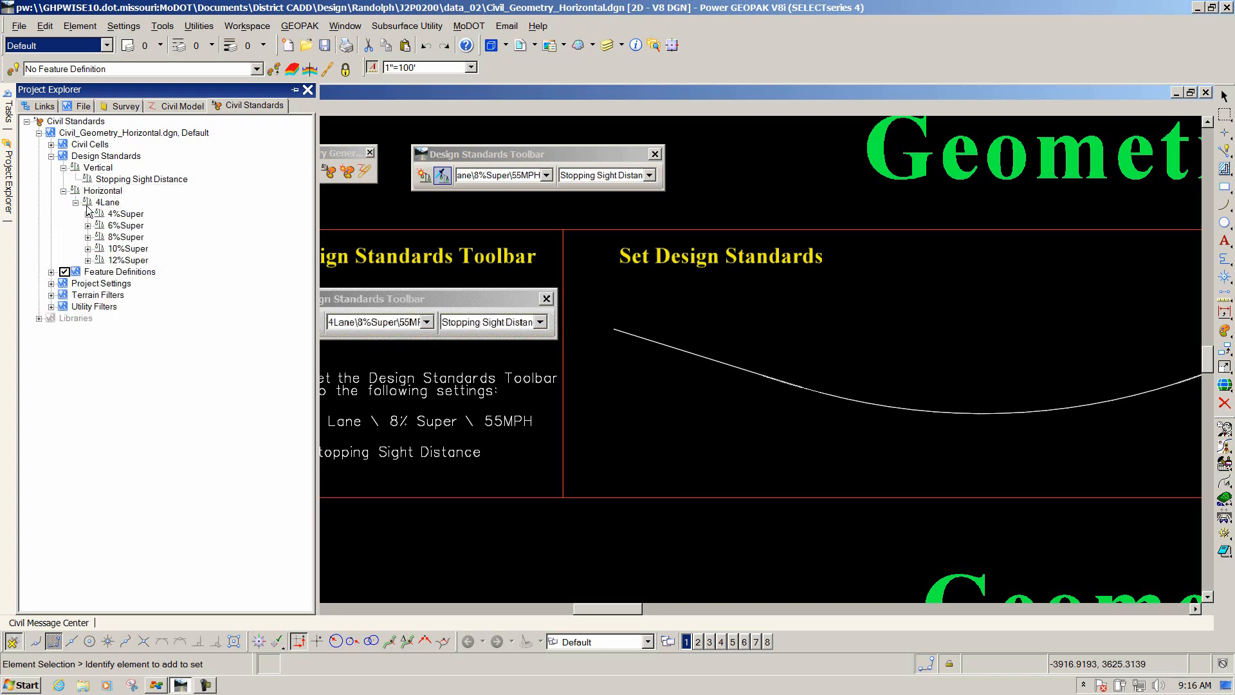
click(123, 251)
click(88, 237)
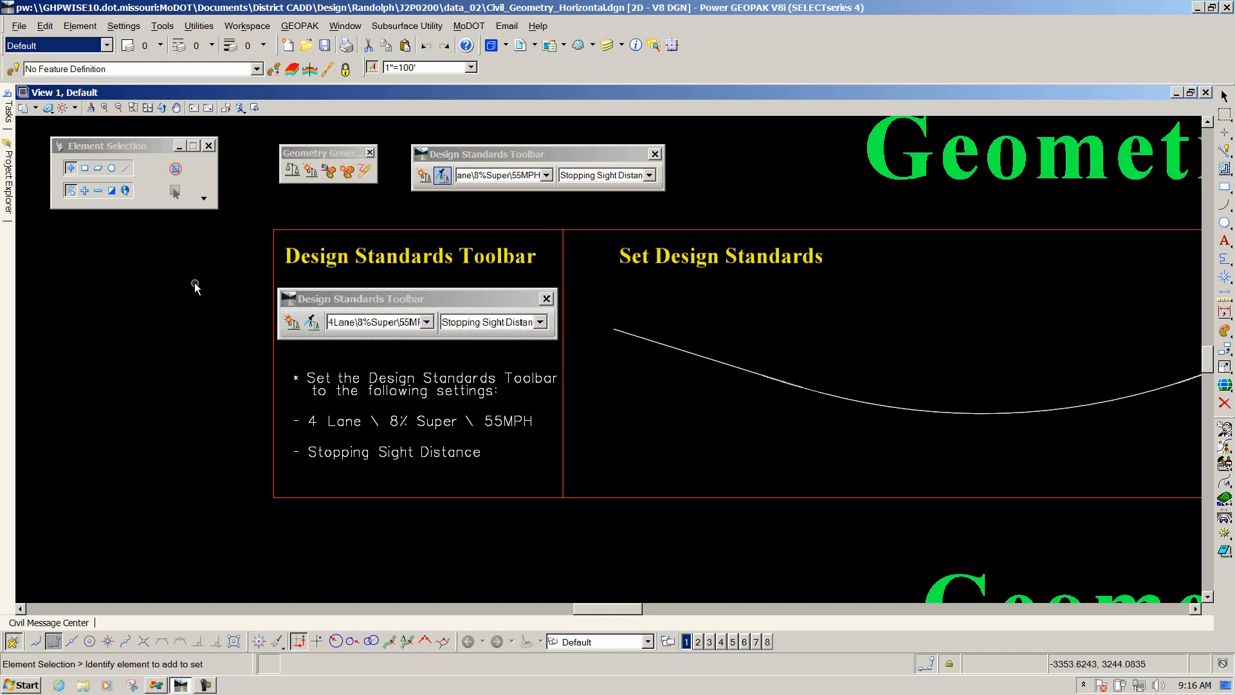
Apply the Set Design Standard tool to the curve in the Set Design Standards example.
drag(499, 155, 575, 140)
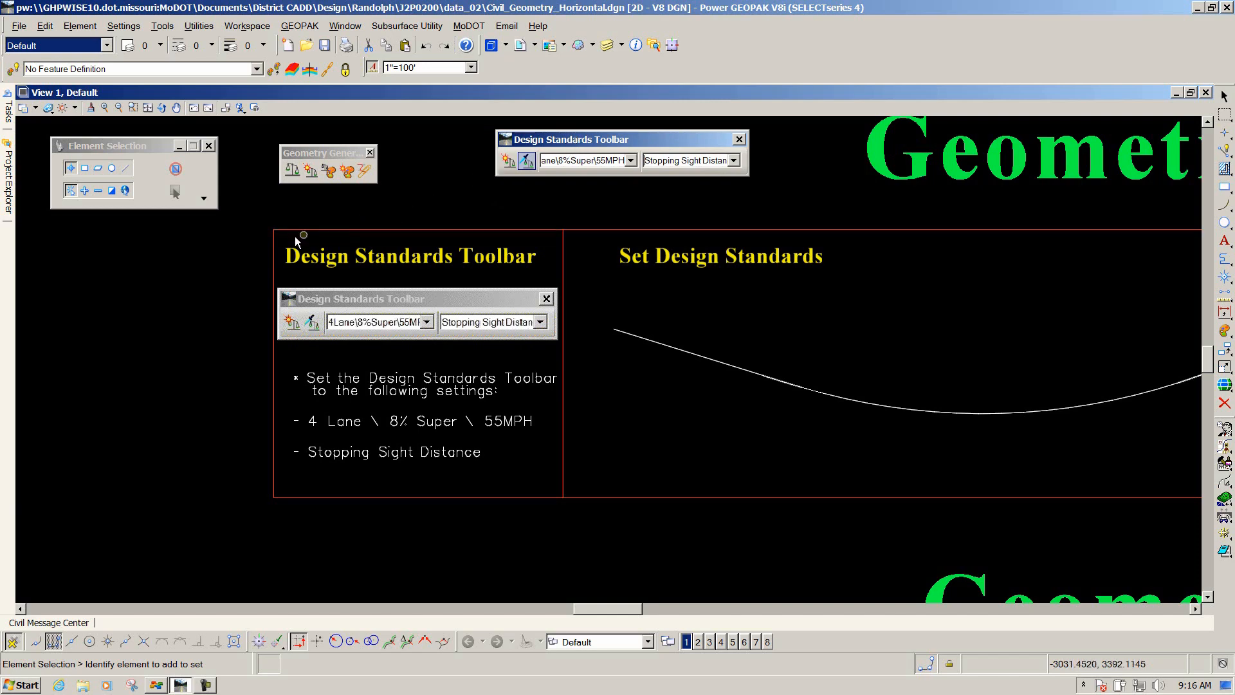
scroll(213, 256, down, 5)
scroll(407, 266, up, 5)
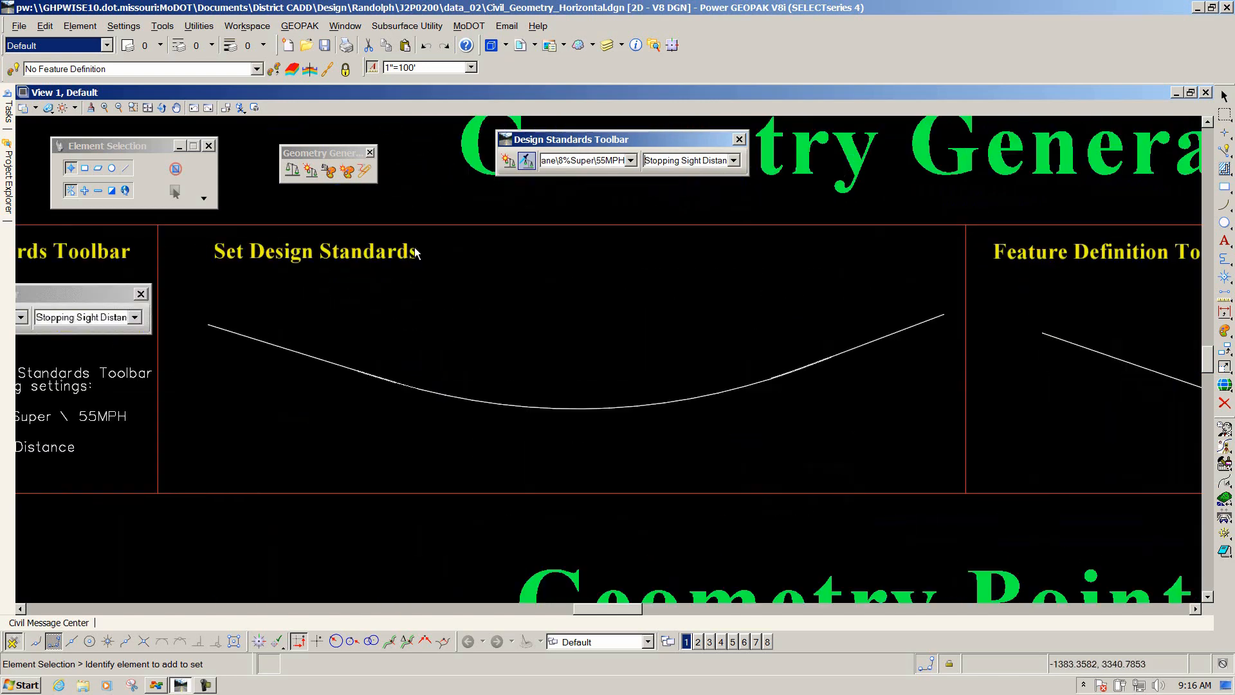
click(300, 354)
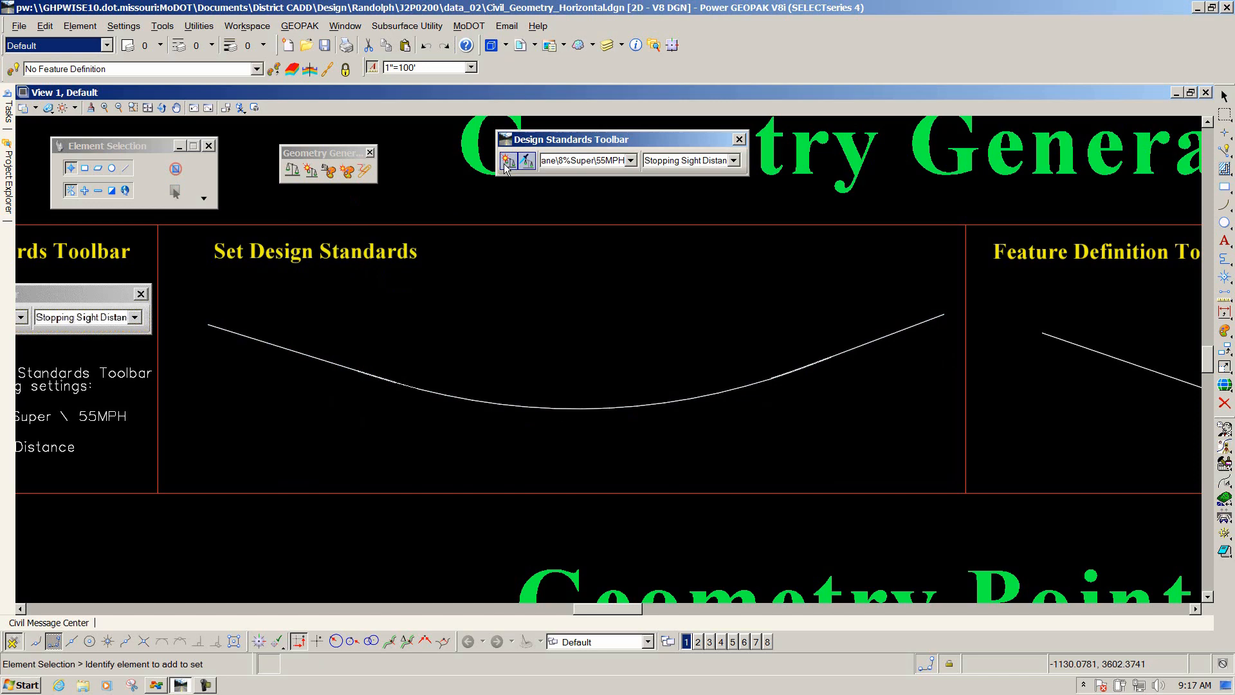
click(311, 171)
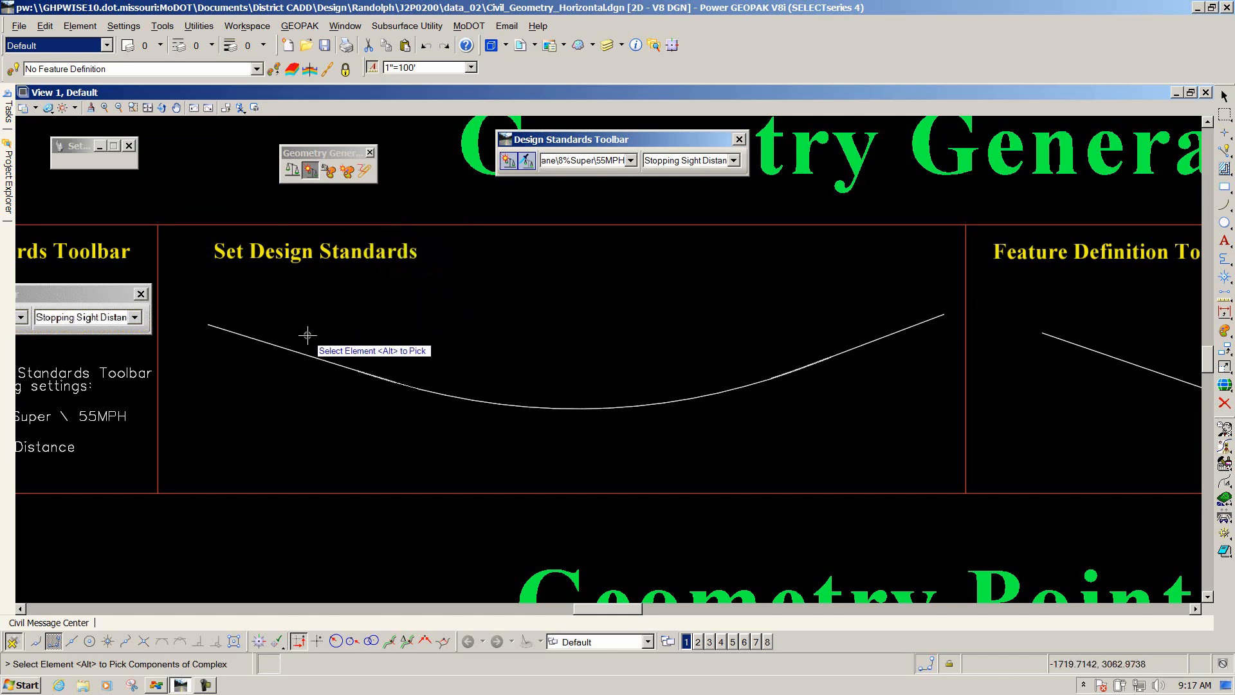
click(295, 350)
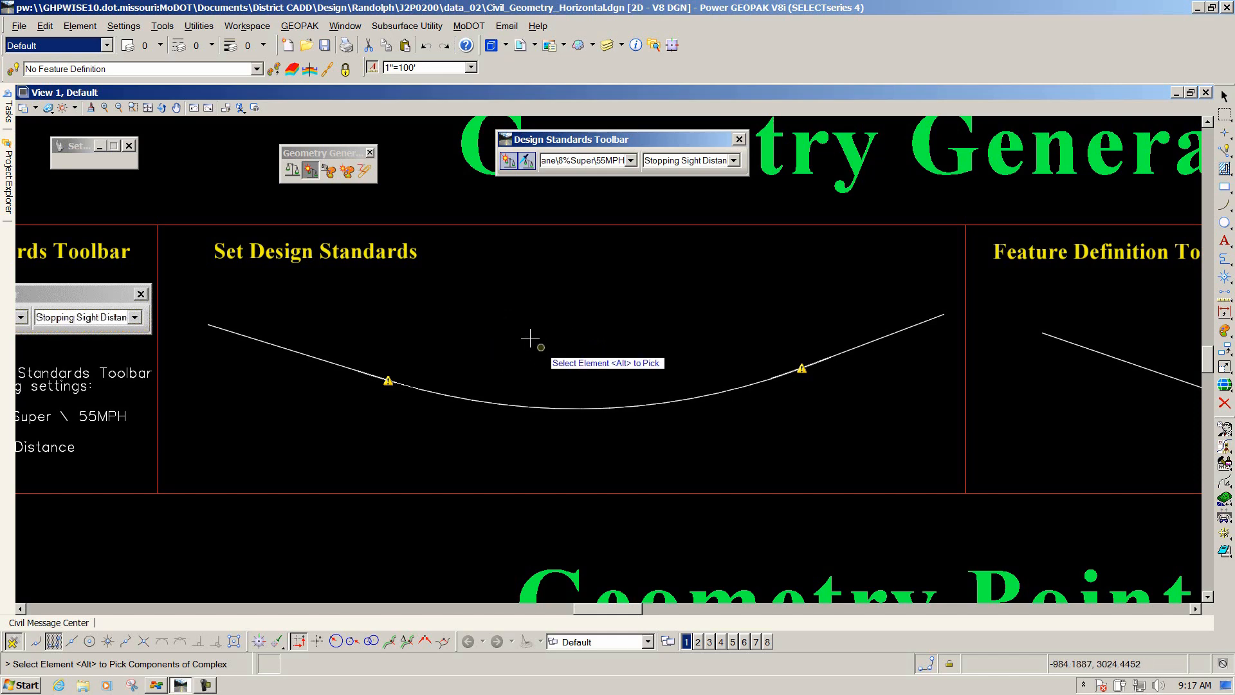
right_click(480, 317)
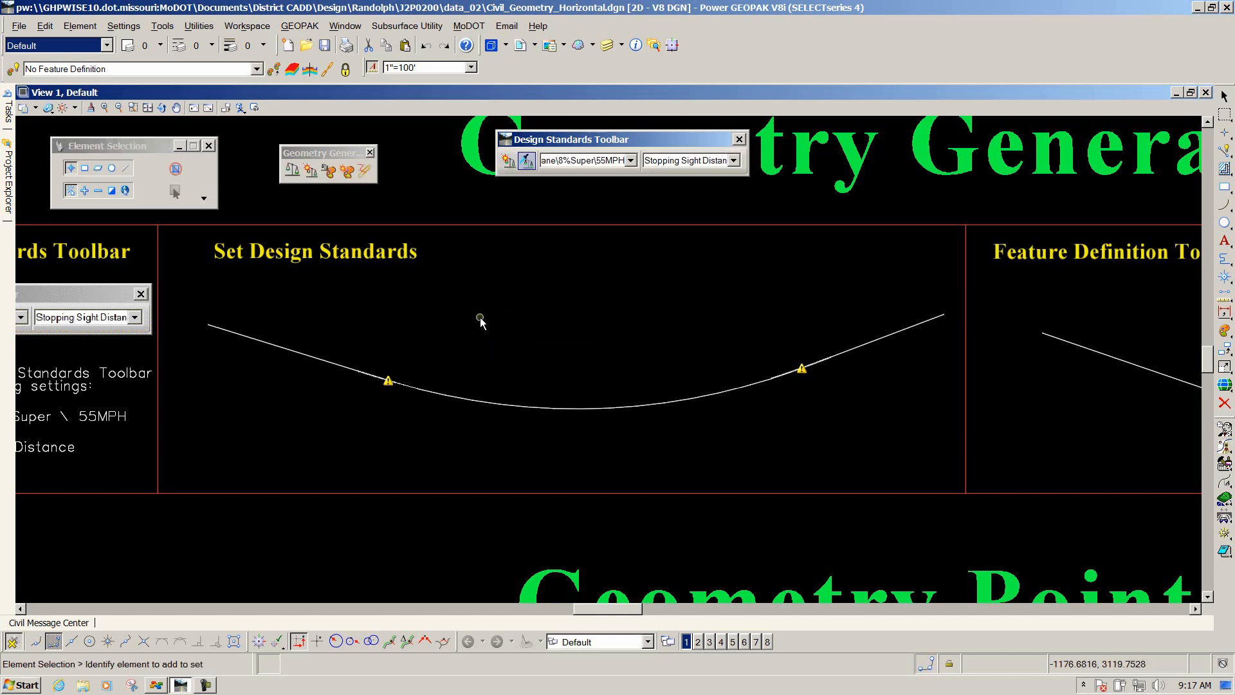
Inspect the warning marker on the first spiral transition of the Set Design Standards curve.
scroll(419, 355, up, 2)
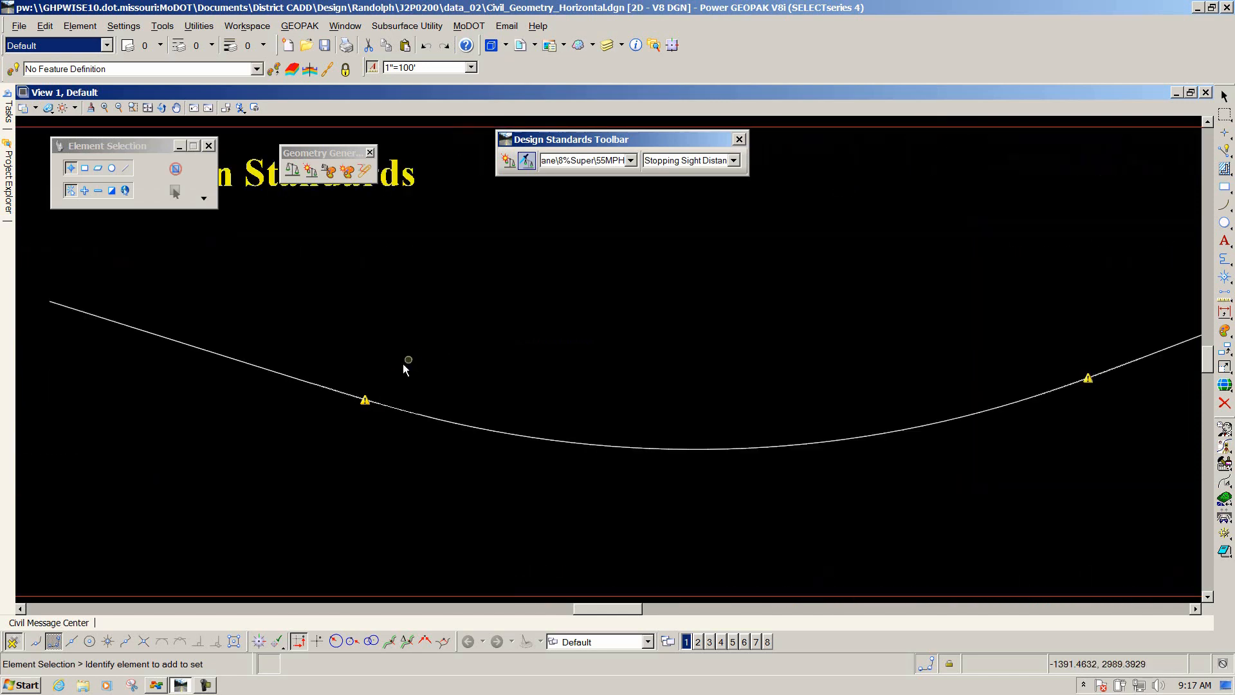
scroll(337, 415, up, 1)
scroll(354, 399, up, 1)
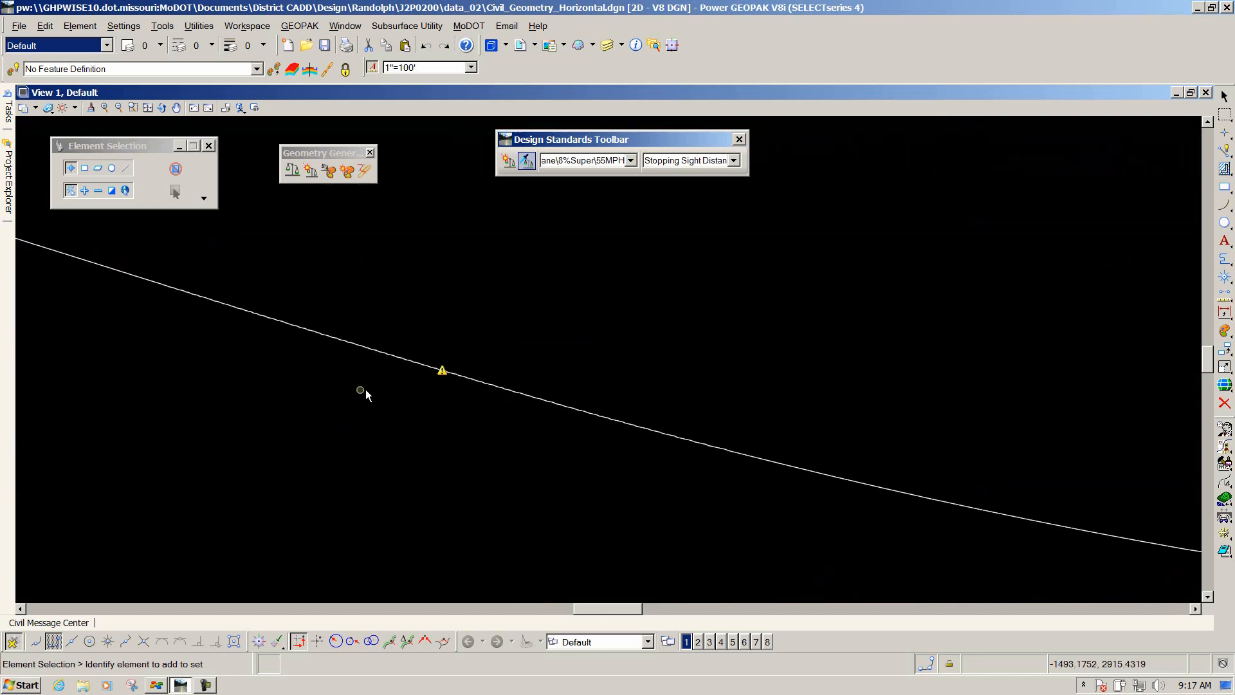
click(442, 372)
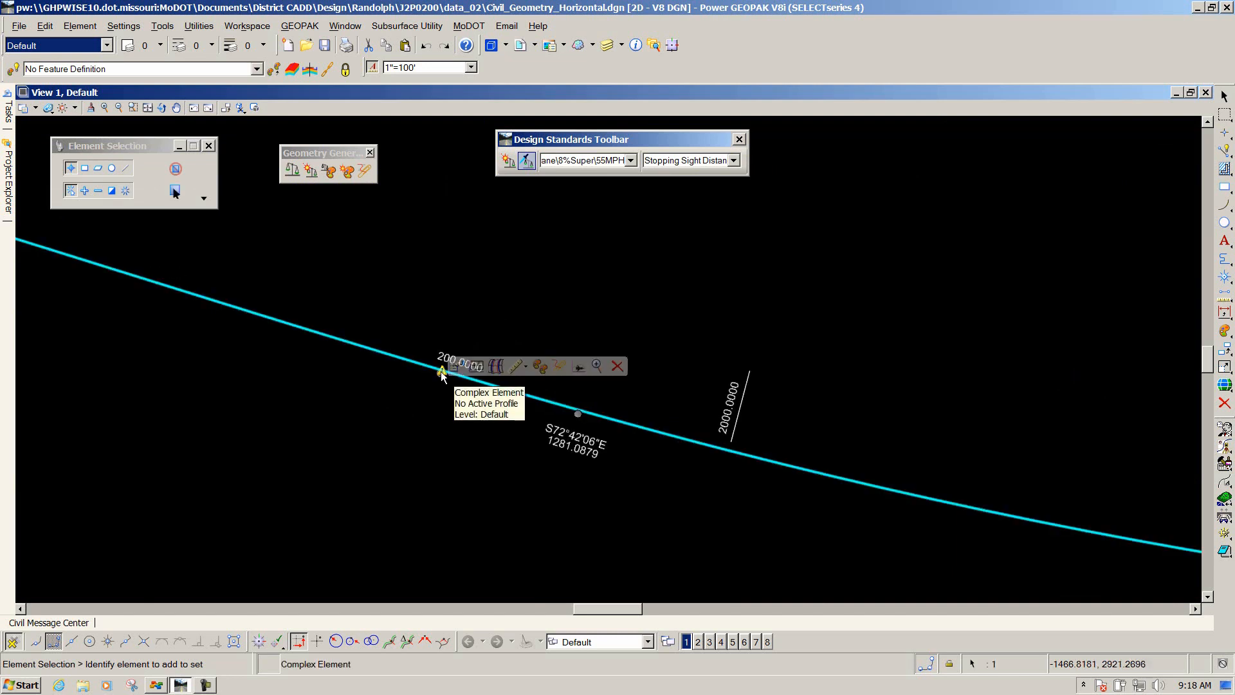
click(402, 299)
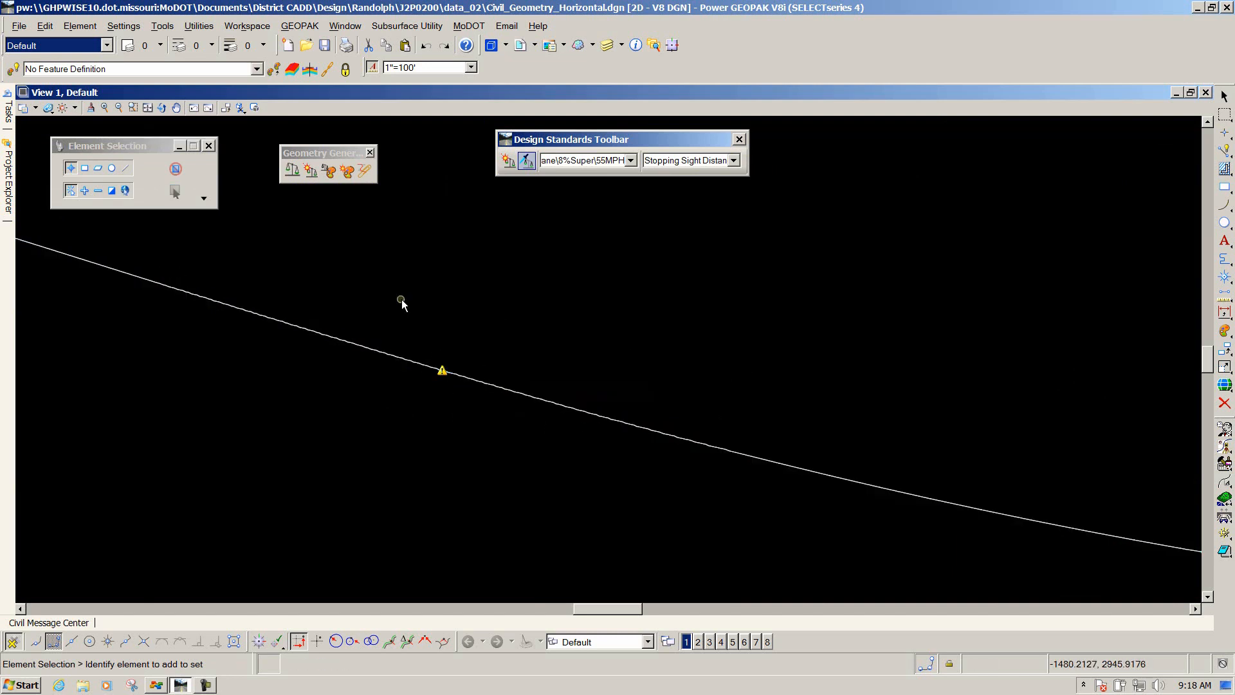
mouse_move(442, 368)
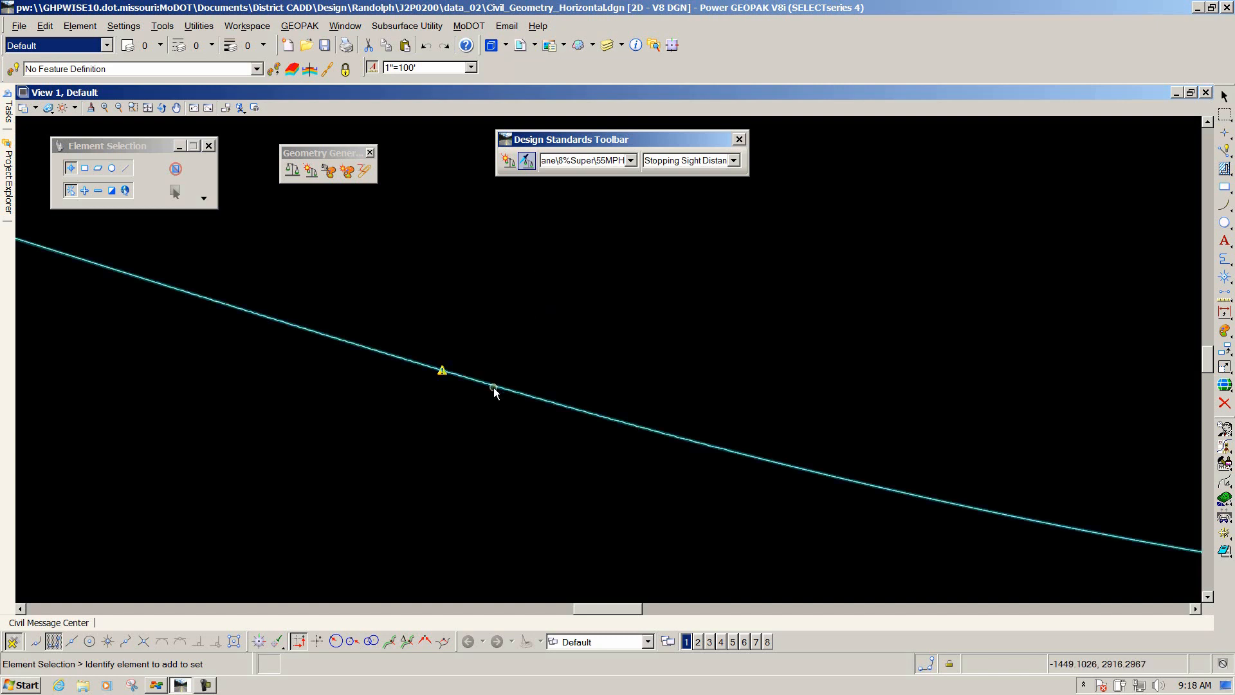
Set the first spiral's transition length to 230 on the curve.
scroll(566, 331, down, 4)
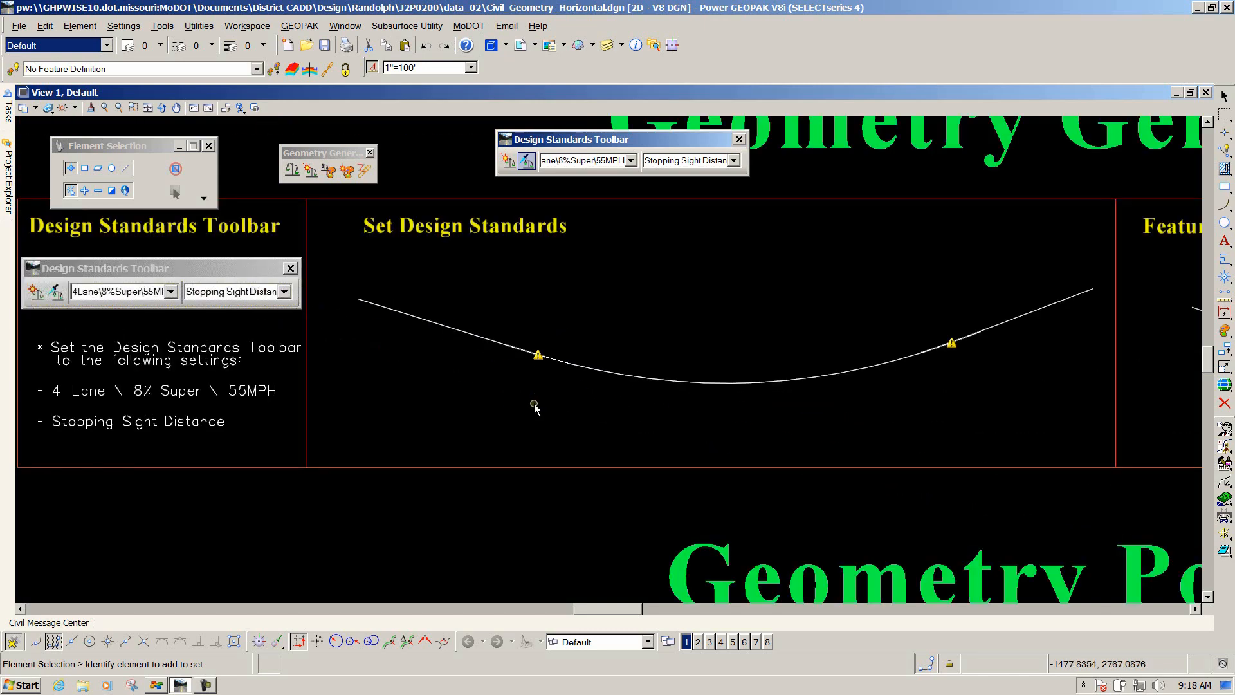
scroll(552, 367, up, 2)
scroll(551, 367, up, 2)
click(549, 341)
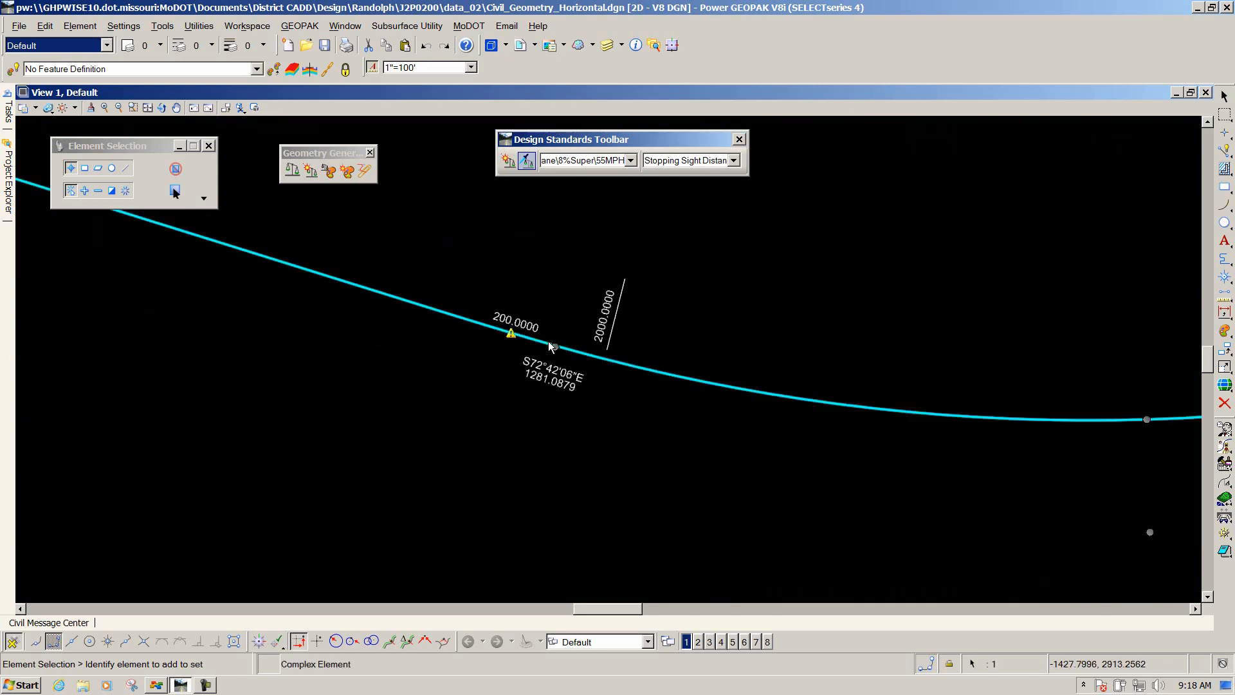
click(515, 319)
click(505, 323)
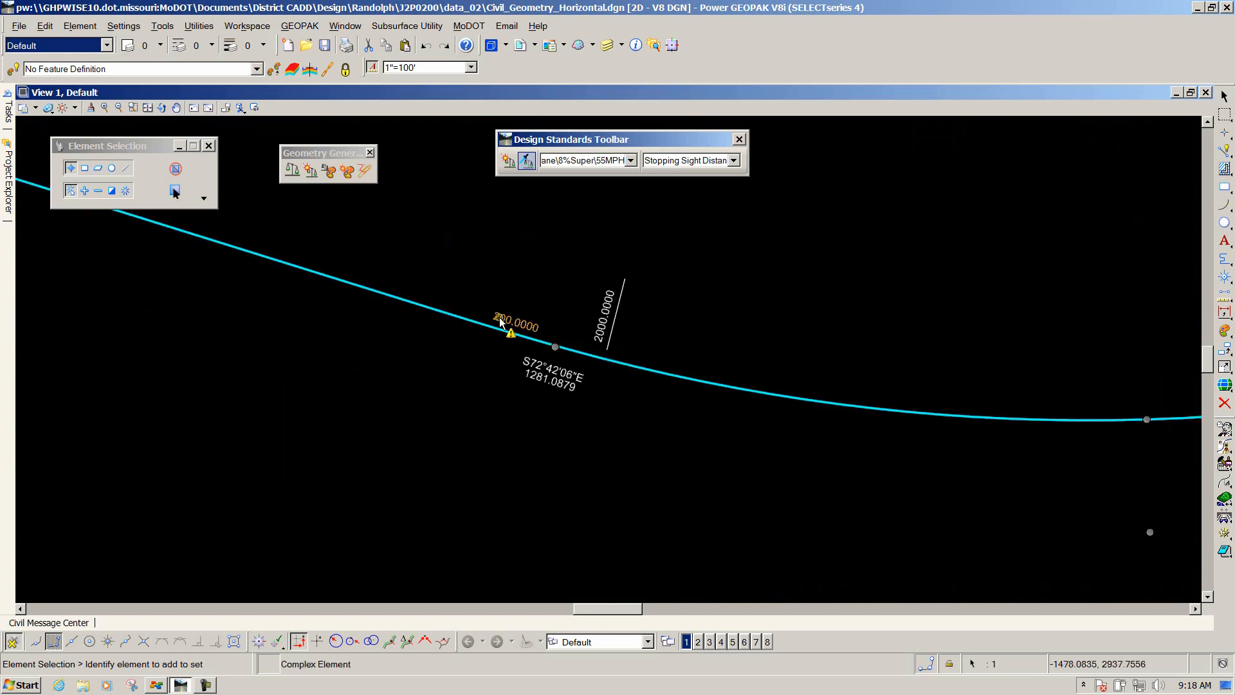
click(505, 323)
text(230)
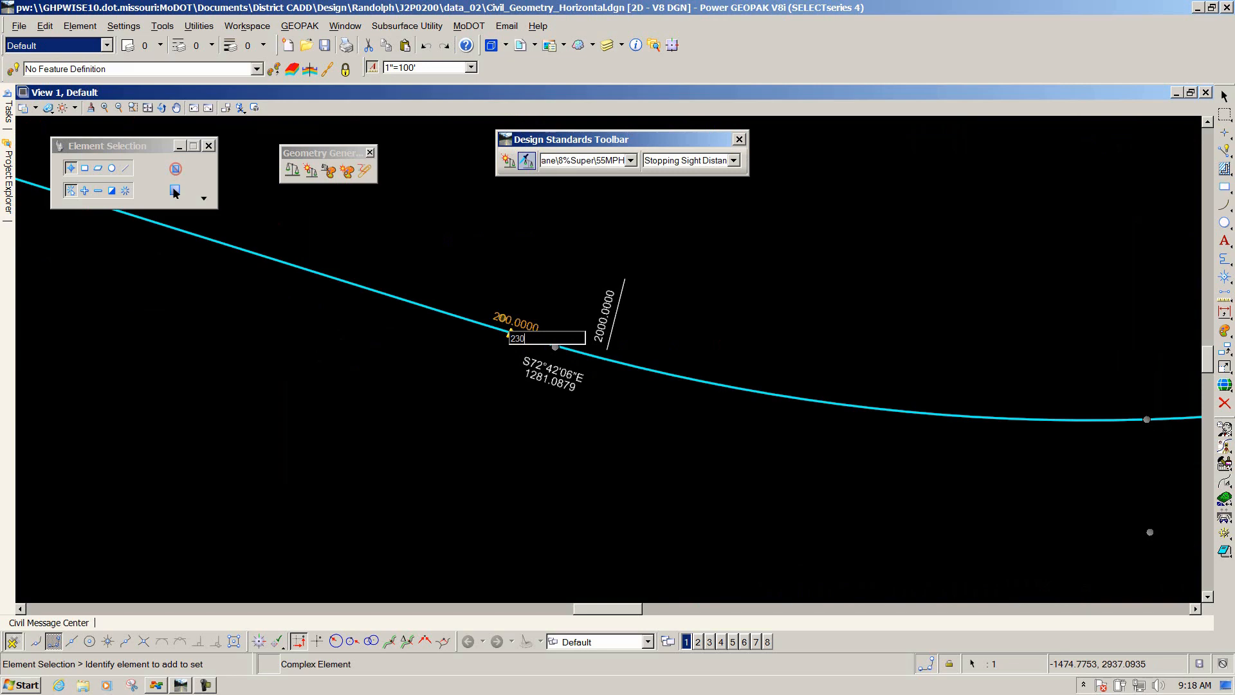
key(Return)
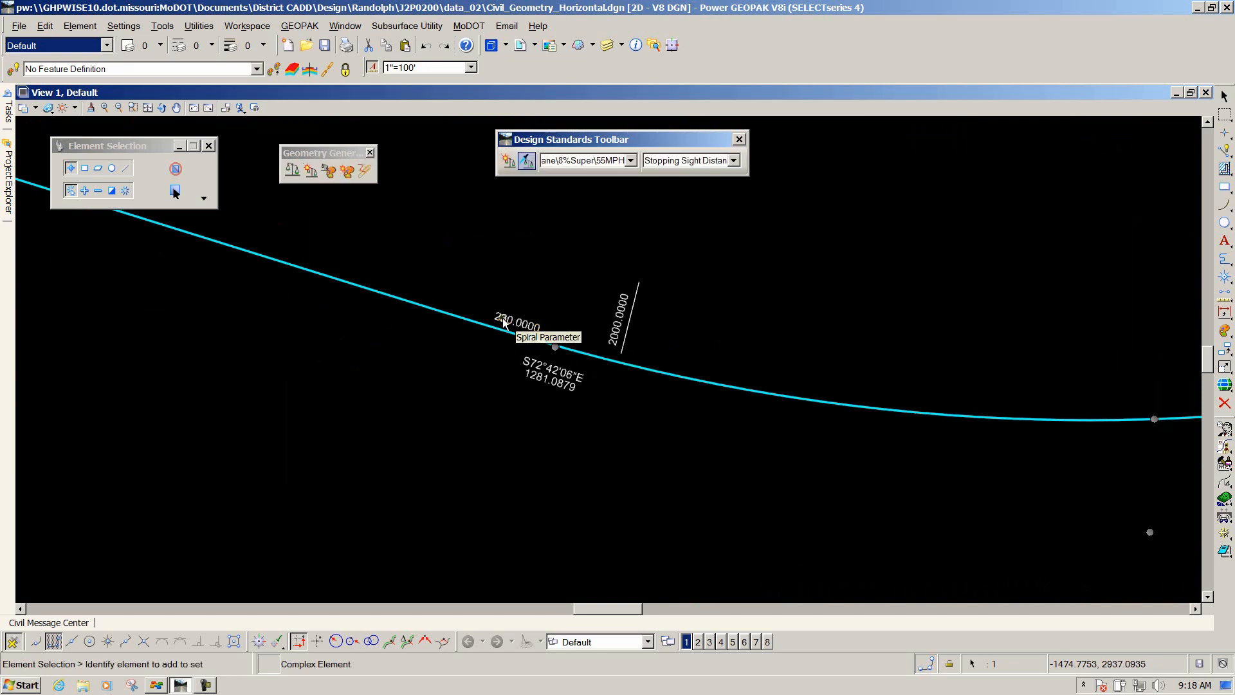
click(388, 379)
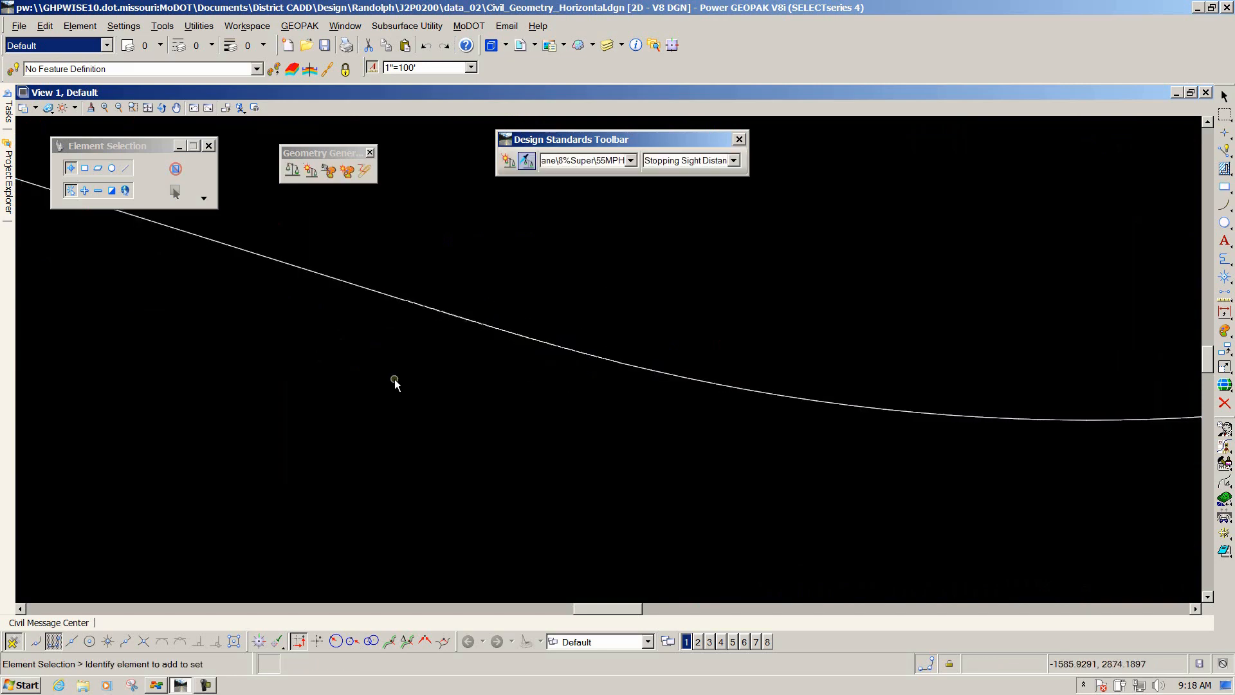
Check the second spiral's warning and set its transition length to 230.
scroll(430, 364, down, 3)
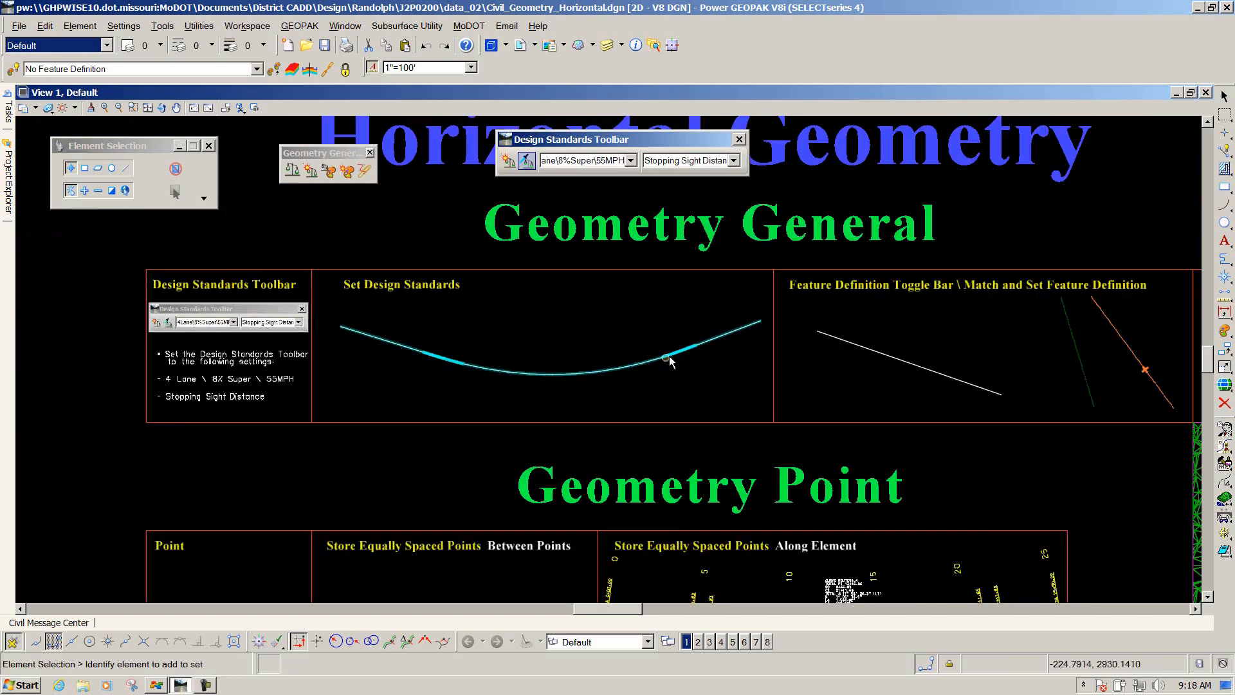
scroll(669, 361, up, 2)
scroll(695, 351, up, 1)
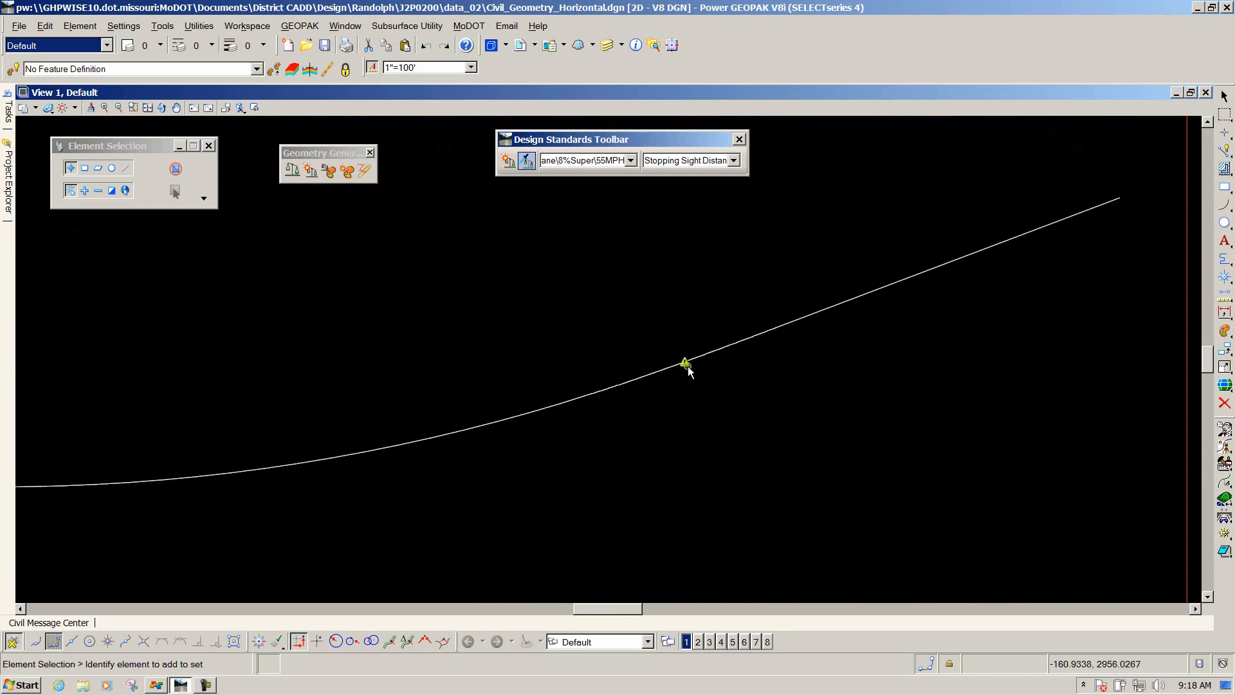
click(688, 367)
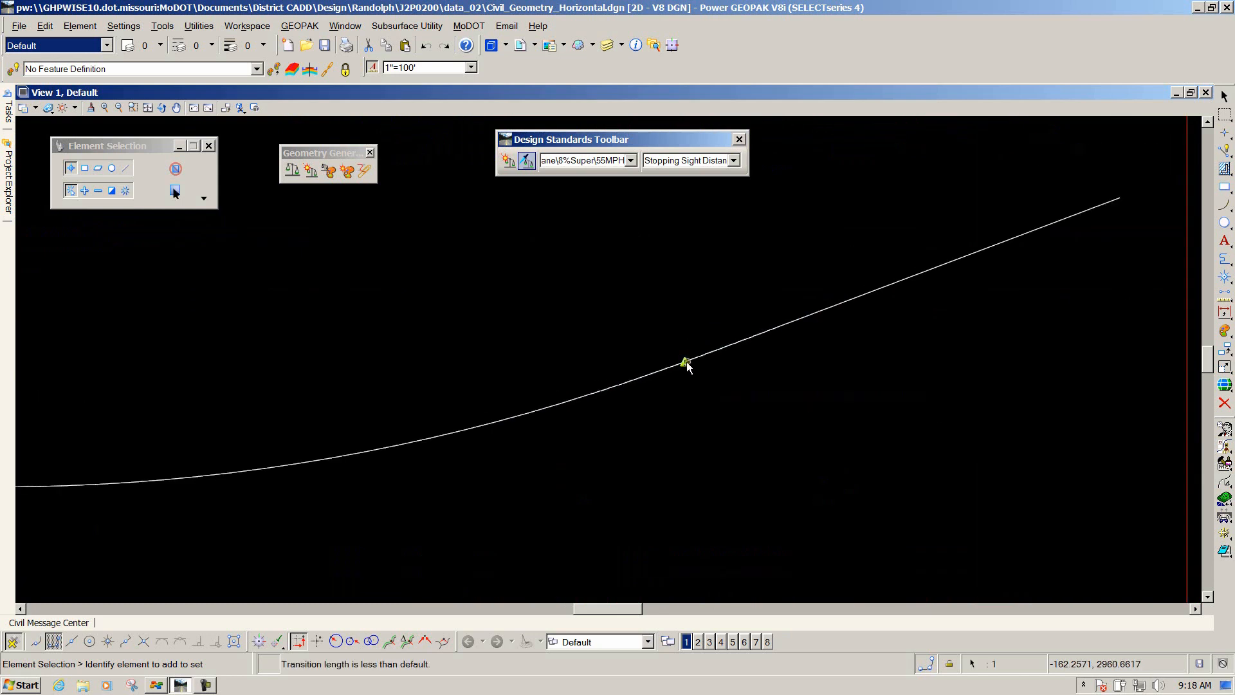
mouse_move(684, 362)
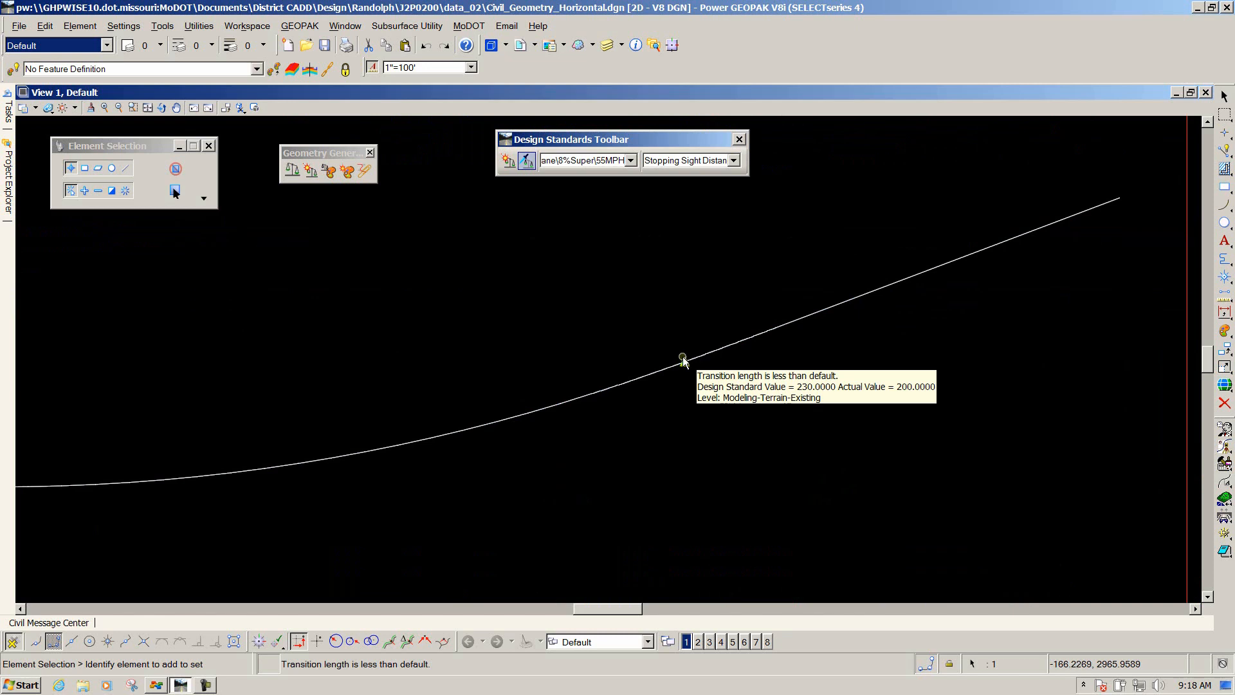
click(686, 295)
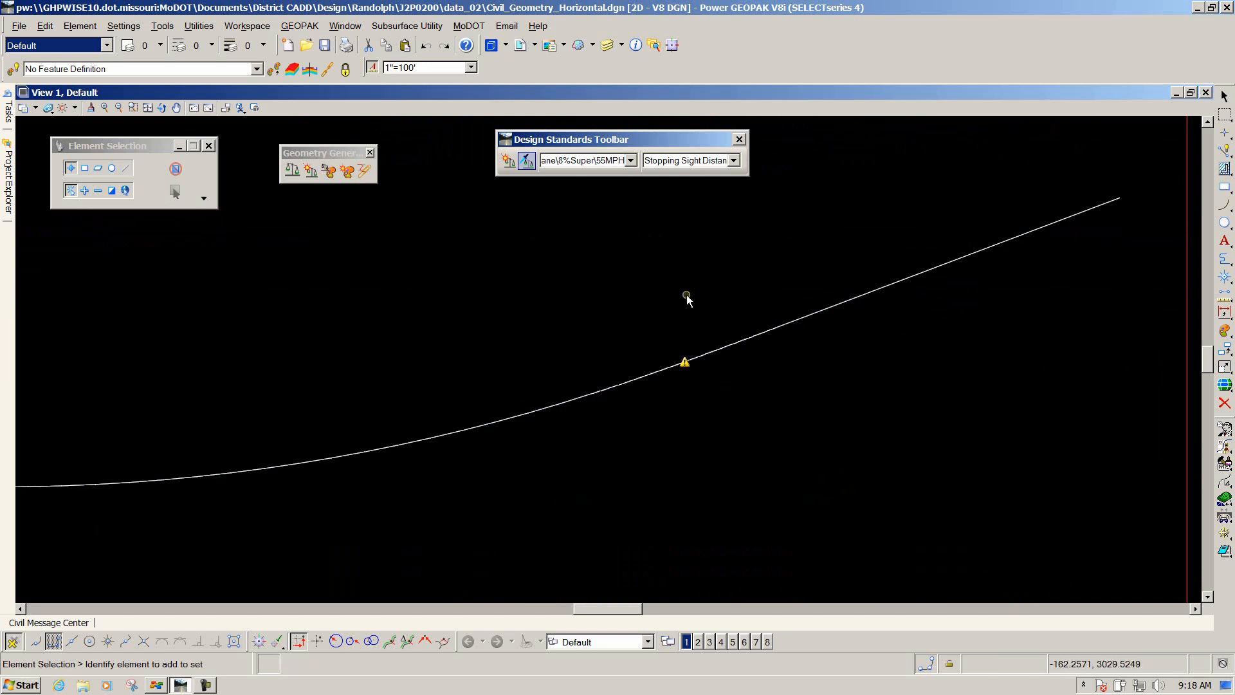
click(704, 359)
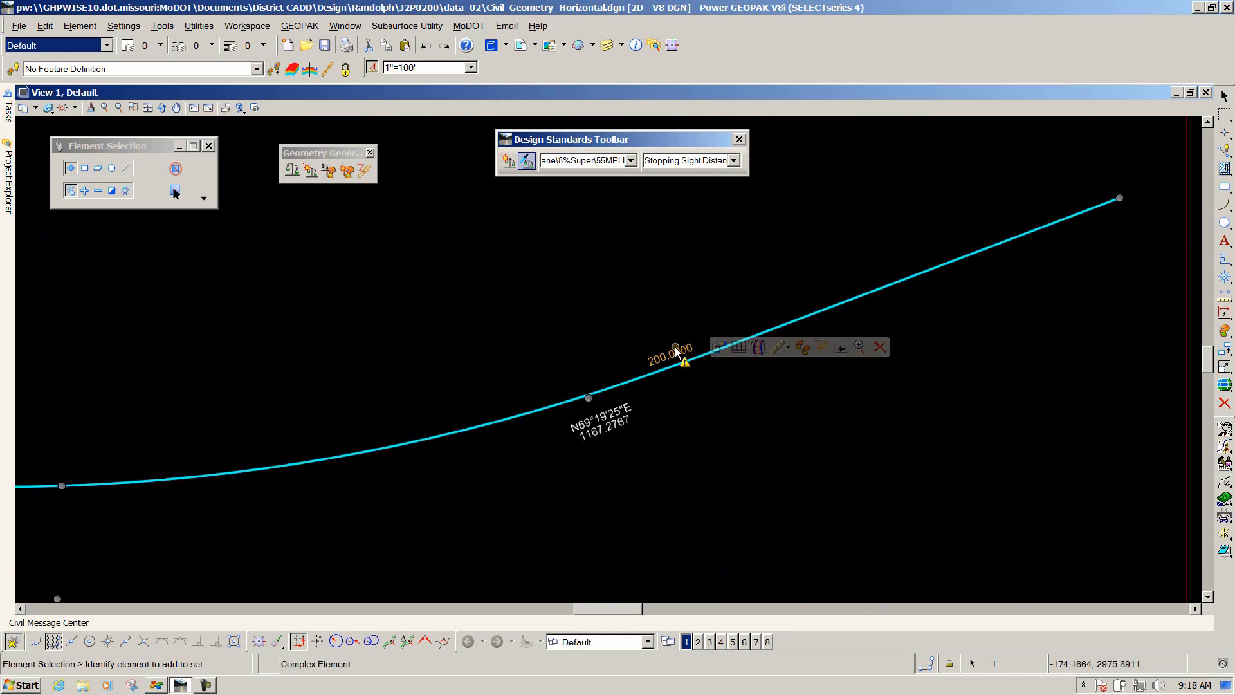
click(674, 354)
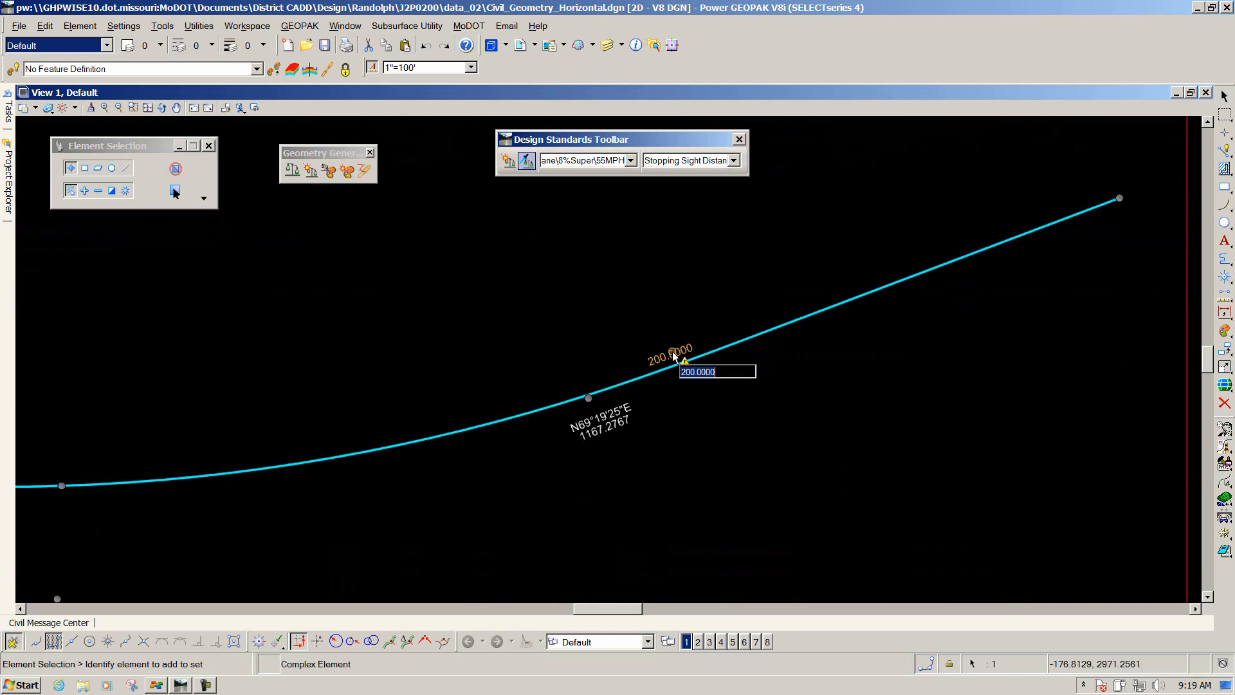
text(230)
key(Return)
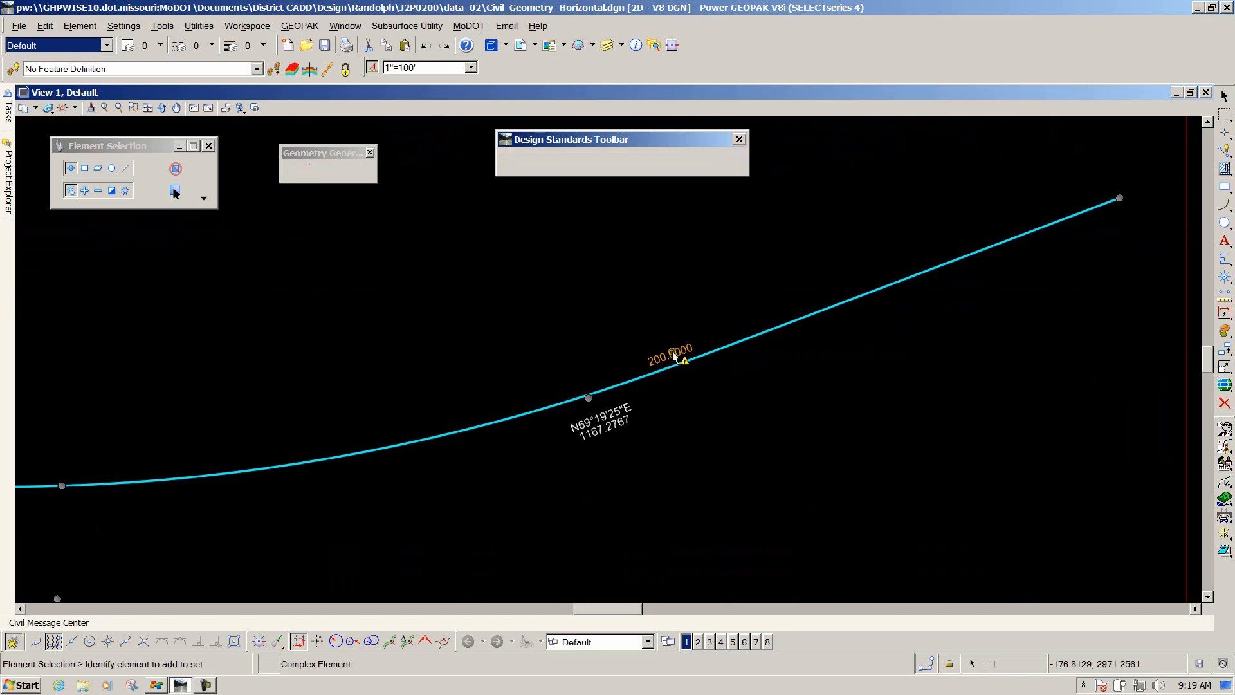
click(619, 330)
Review the Set Design Standards curve and the Feature Definition example area.
scroll(792, 394, down, 6)
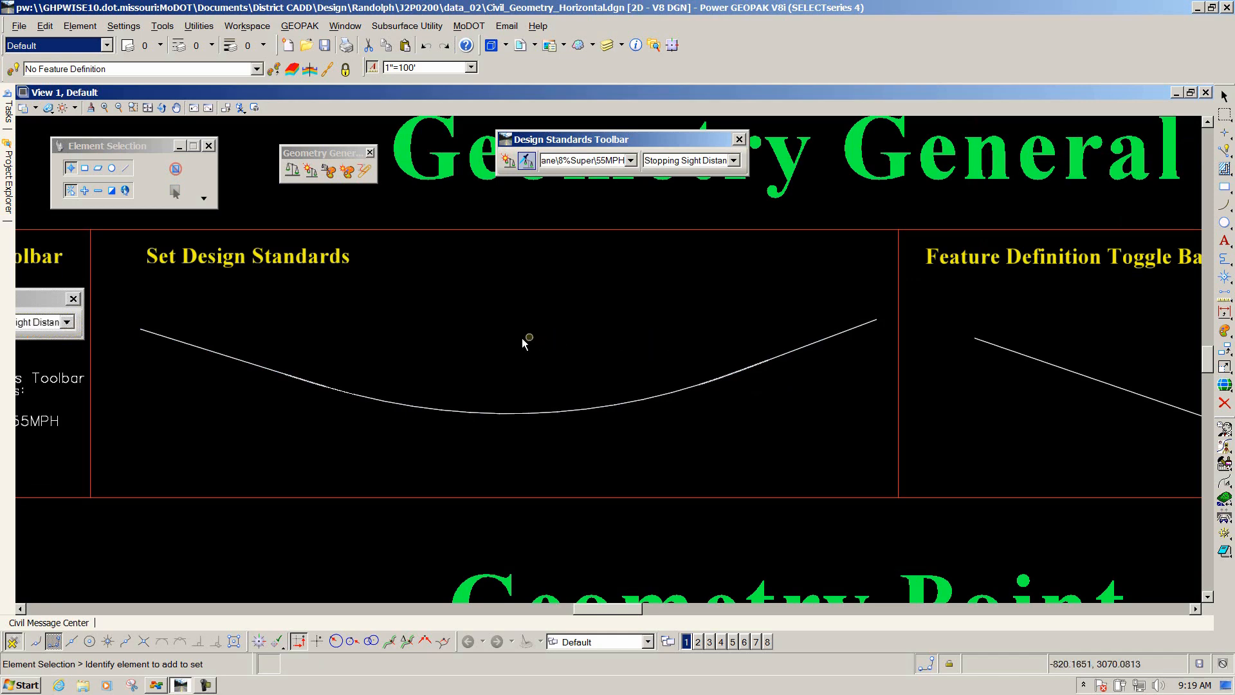
scroll(522, 338, down, 2)
scroll(593, 338, down, 1)
scroll(767, 340, up, 1)
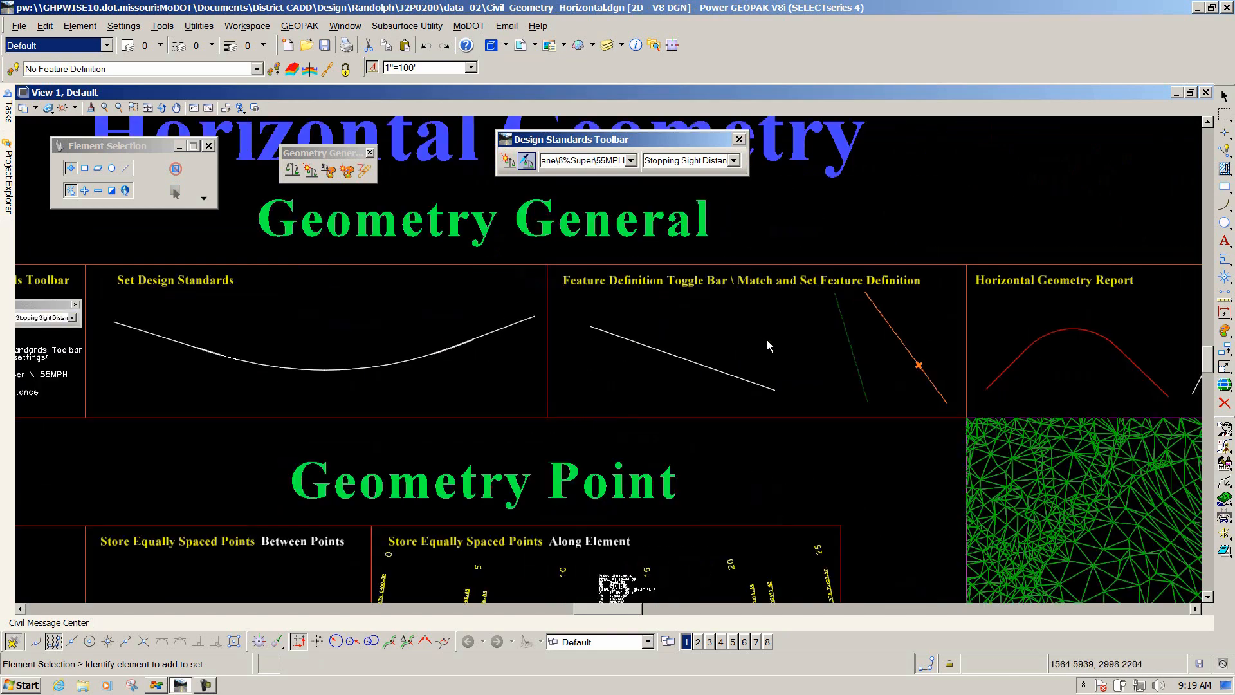
scroll(786, 333, up, 1)
scroll(733, 351, down, 1)
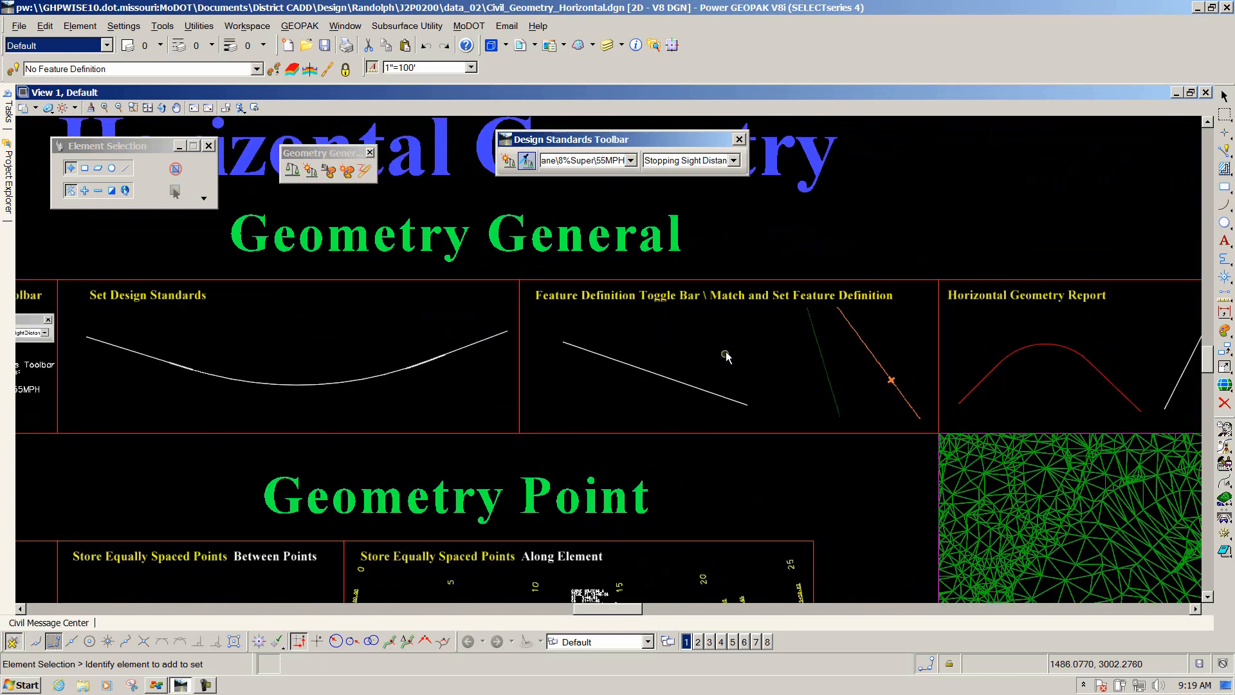
scroll(753, 337, up, 1)
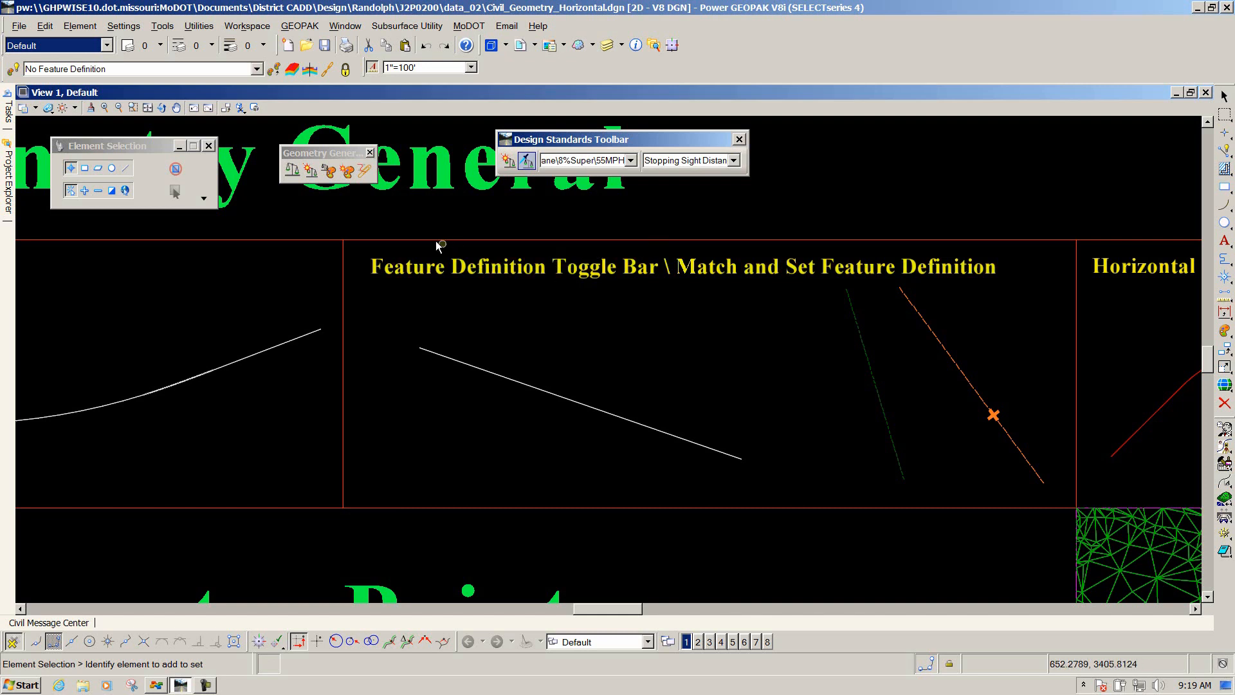
Undock the Feature Definition toggle bar into a floating toolbar beside the Design Standards toolbar.
click(348, 170)
mouse_move(330, 153)
mouse_down()
mouse_move(355, 155)
mouse_move(342, 156)
mouse_up()
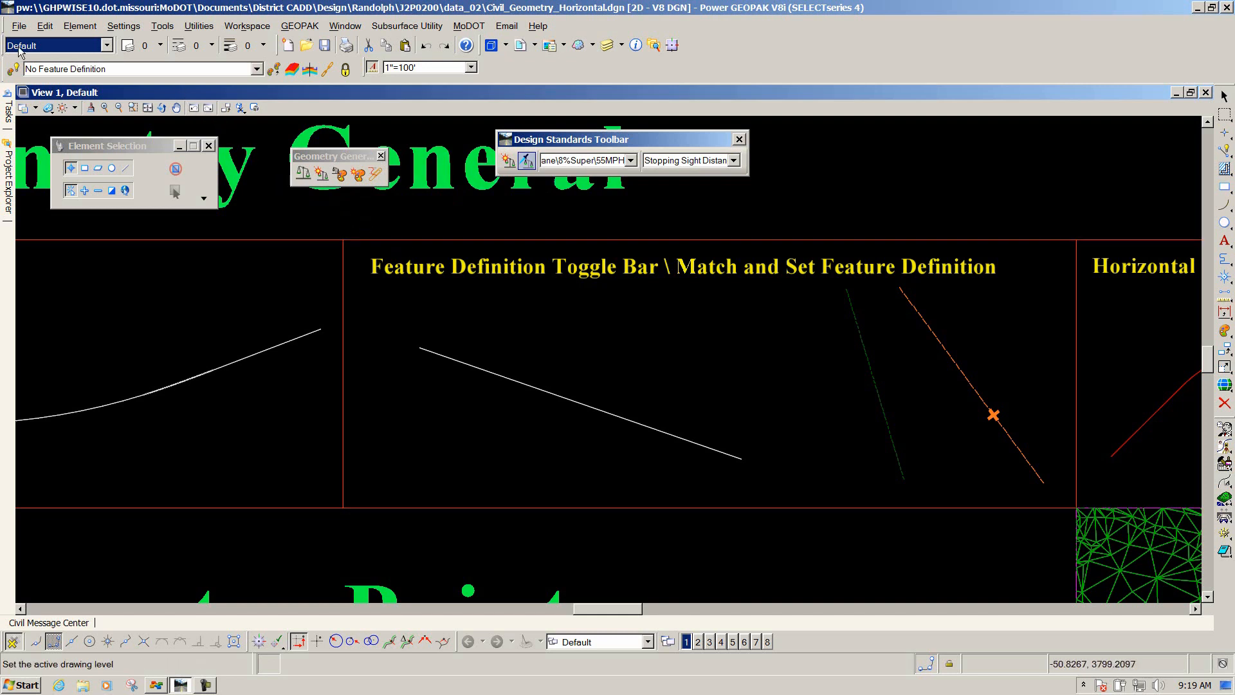
drag(2, 62, 805, 160)
drag(651, 141, 563, 111)
drag(835, 175, 769, 135)
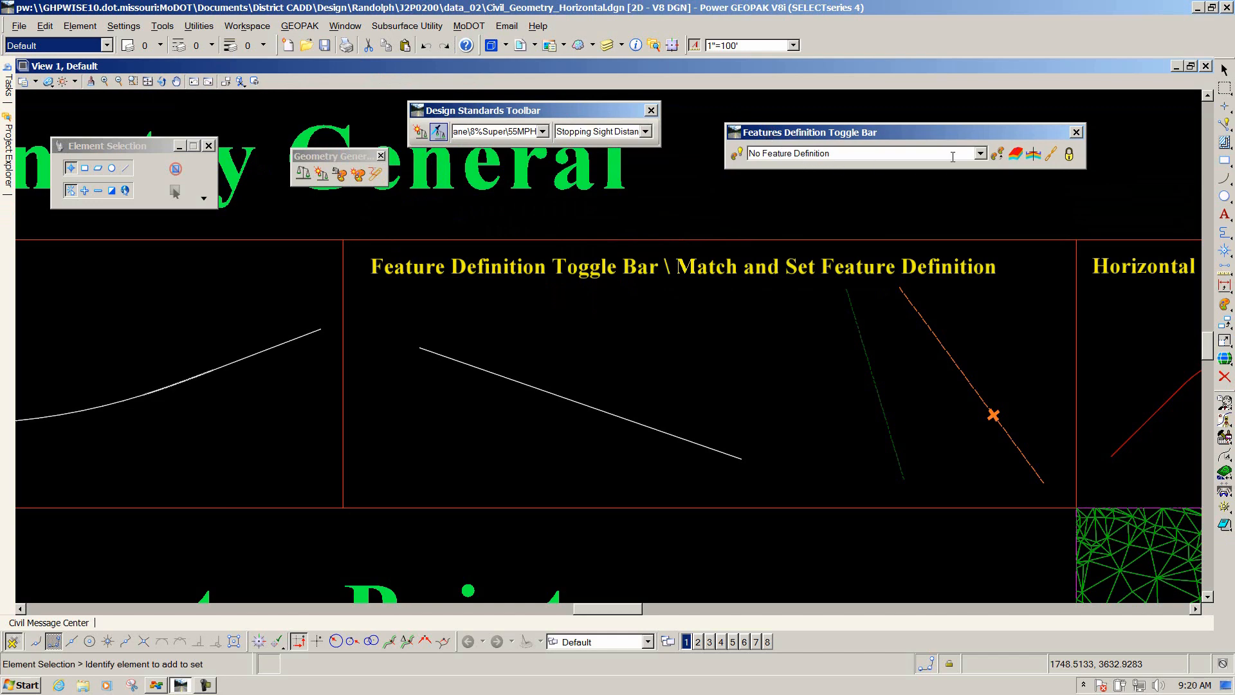
Set the active feature definition to Geometry Scratch under Design > Design Standards > Geometry.
click(978, 152)
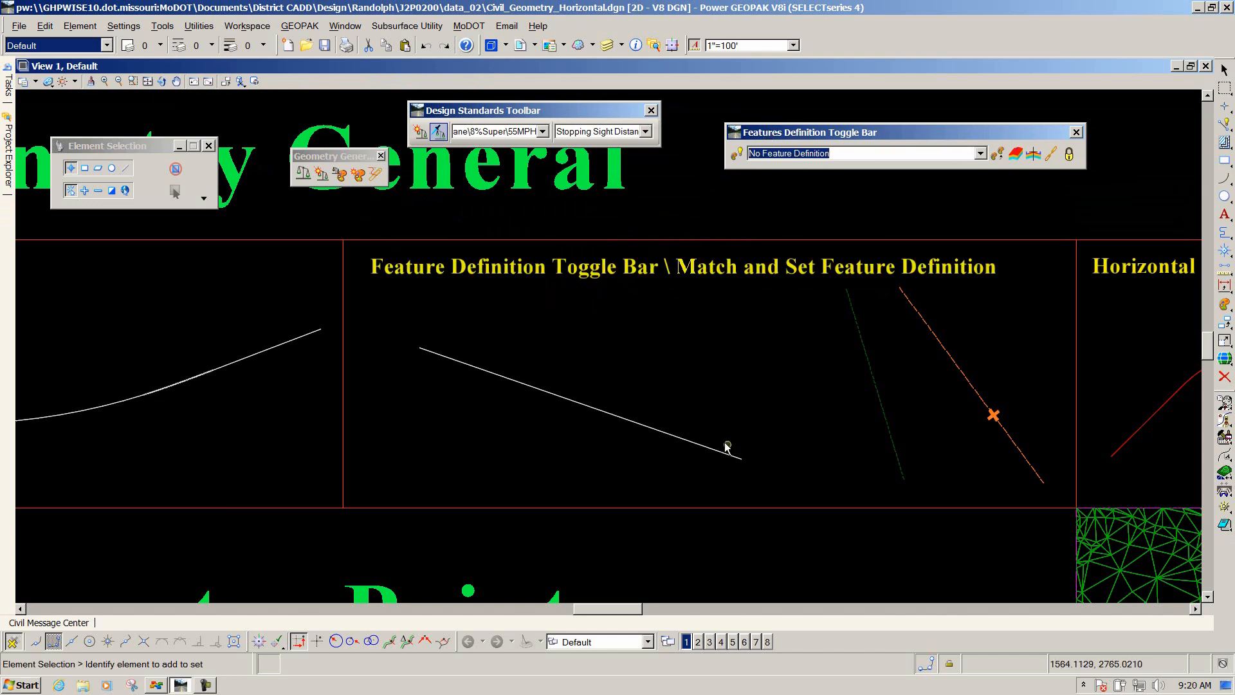
click(982, 158)
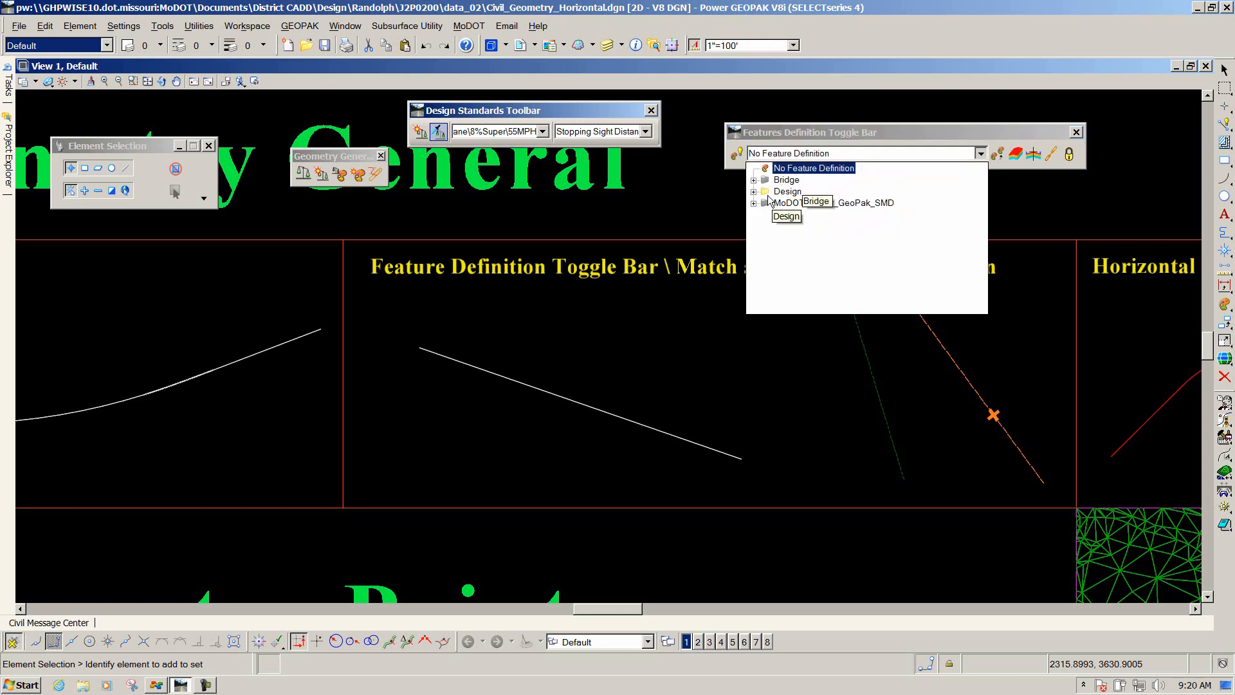
click(755, 192)
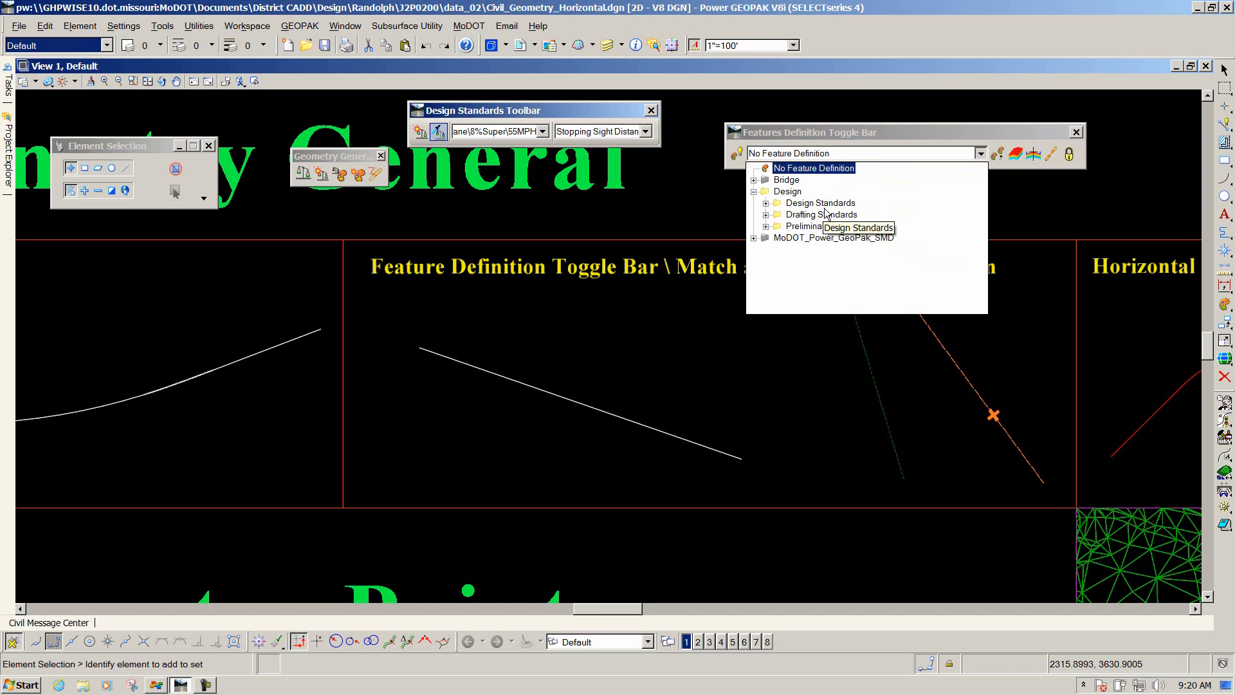
click(766, 203)
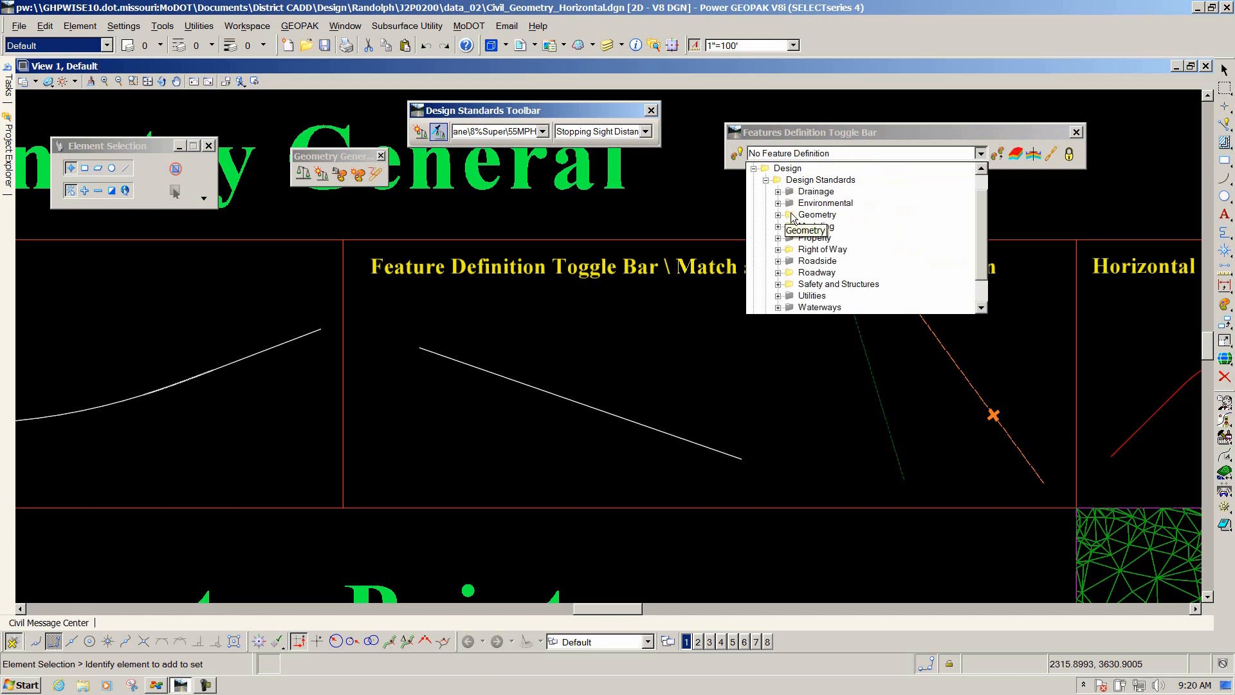
click(778, 214)
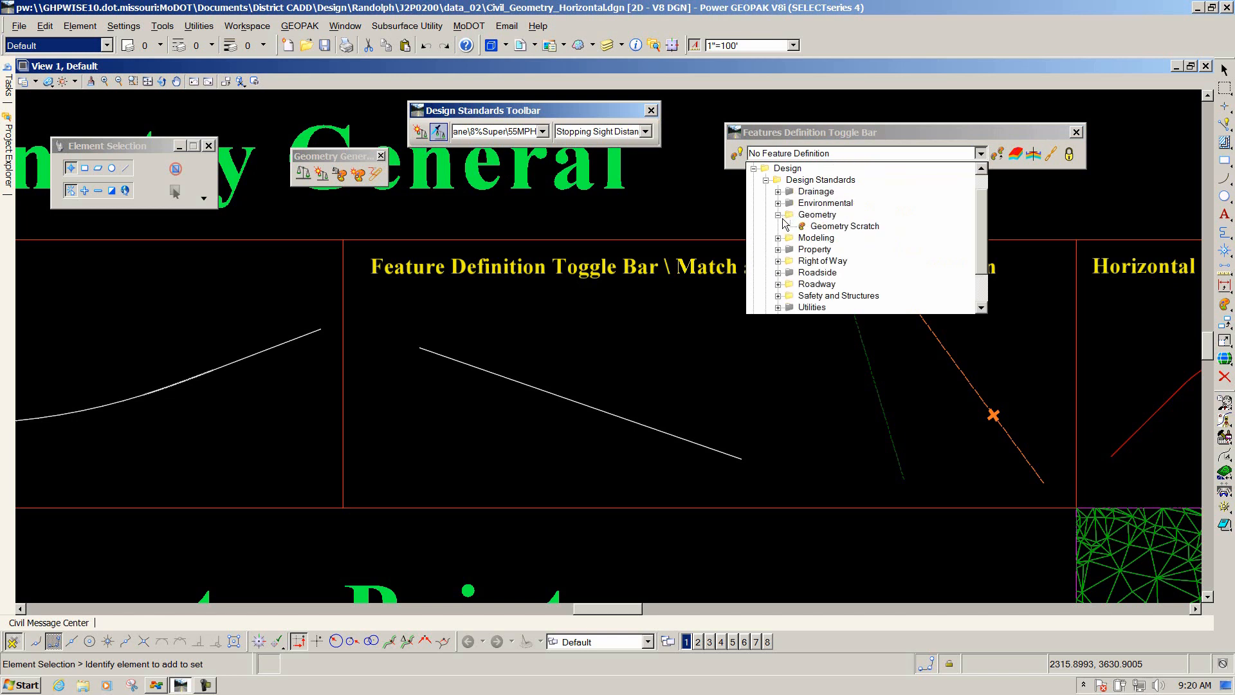
click(830, 226)
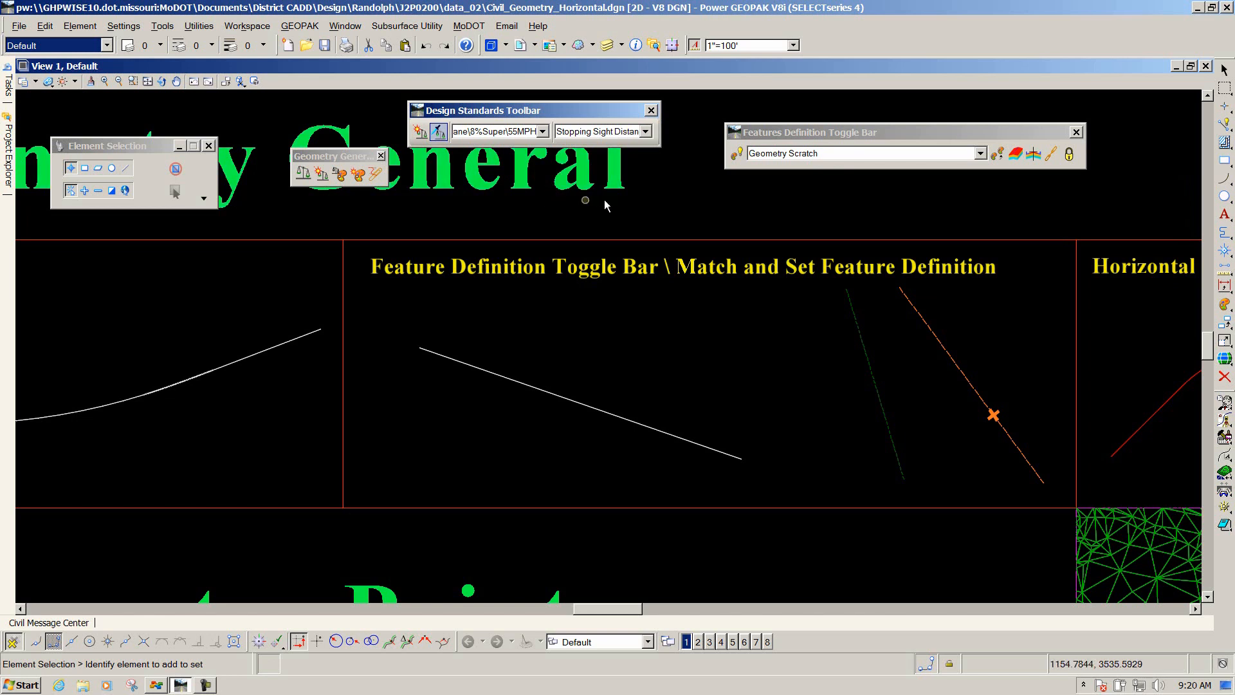
click(736, 154)
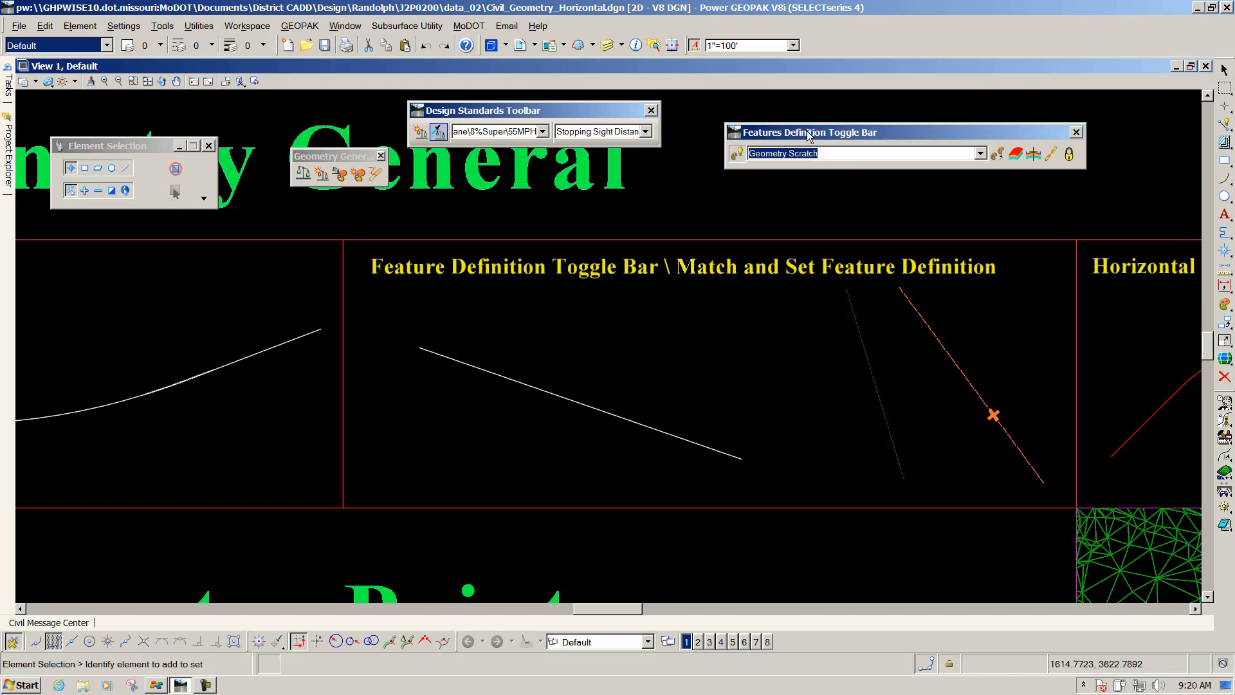
drag(810, 135, 801, 122)
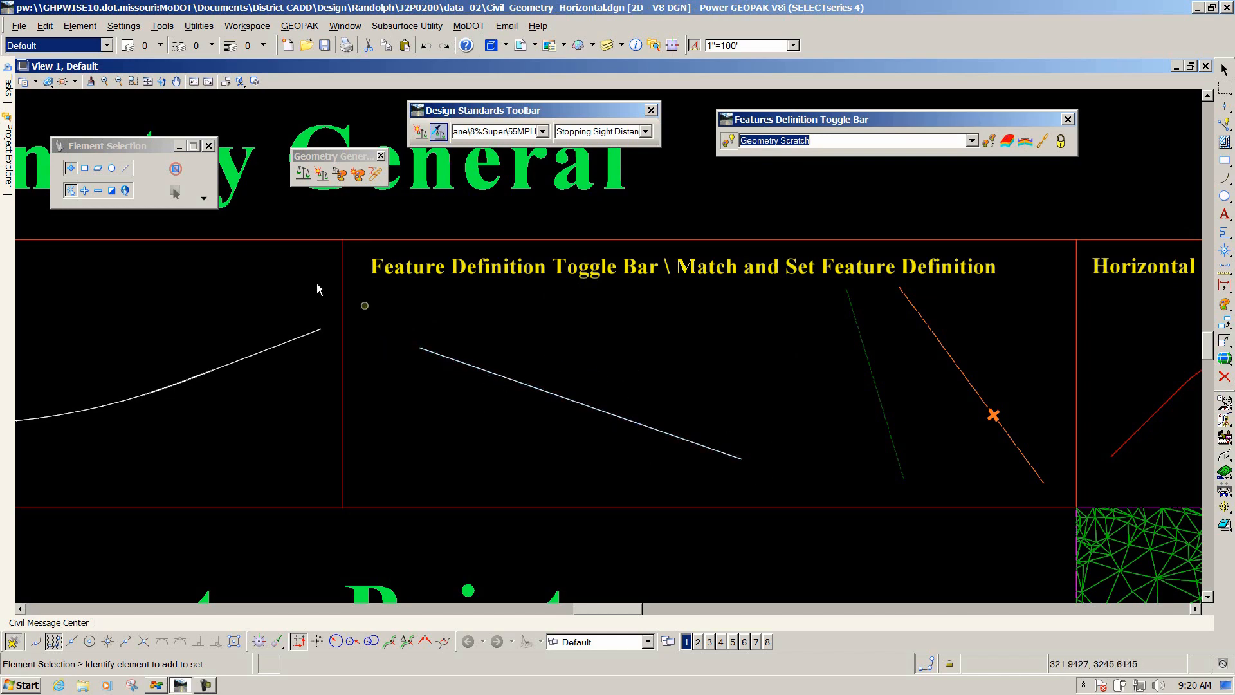
Assign the active Geometry Scratch feature definition to the white straight line using Set Feature Definition.
mouse_move(7, 94)
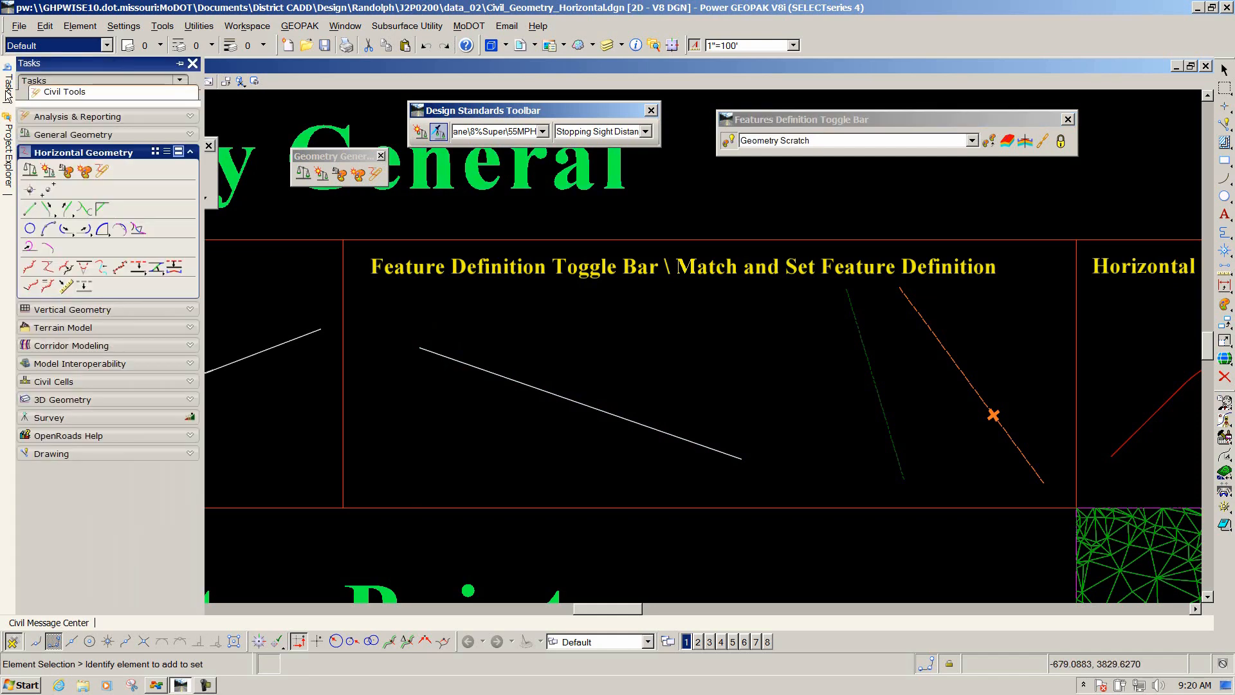
click(50, 134)
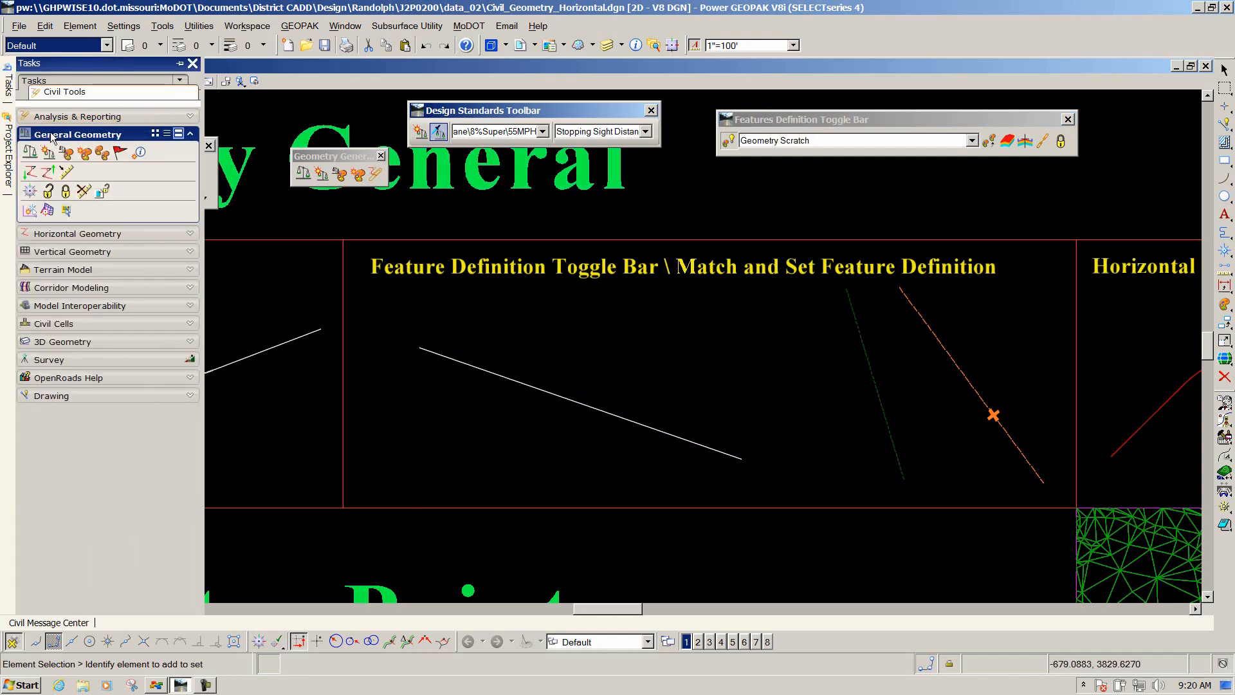
click(84, 154)
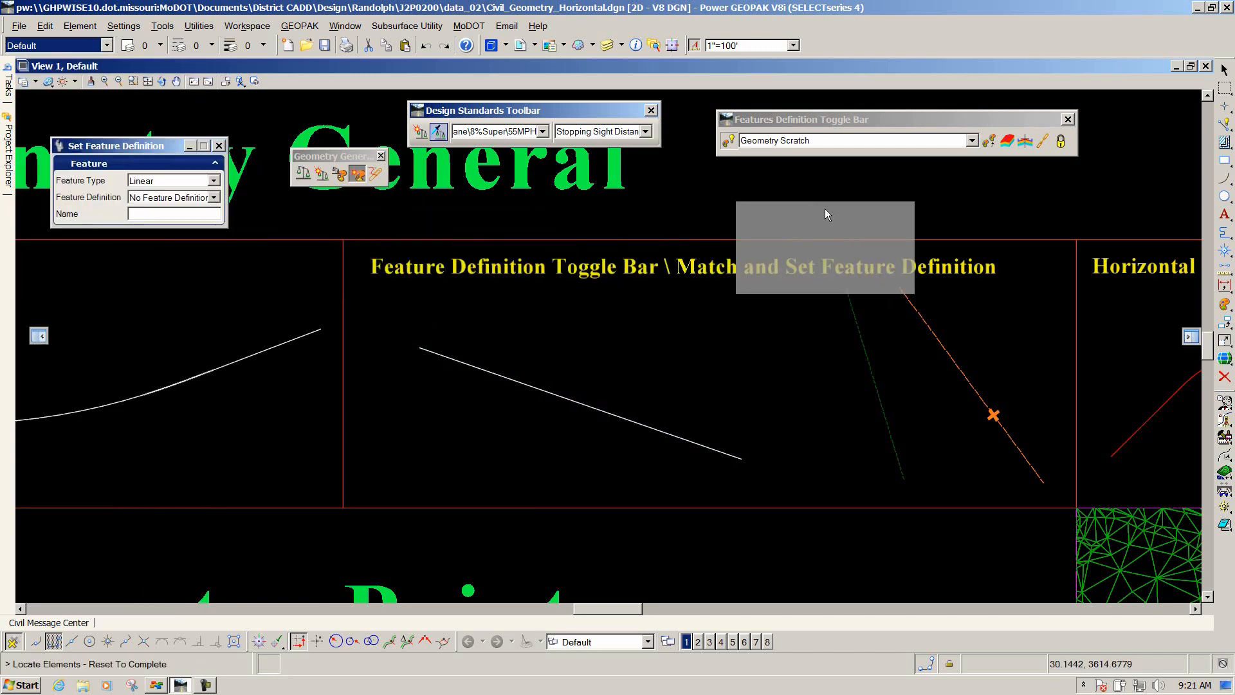
drag(825, 208, 936, 198)
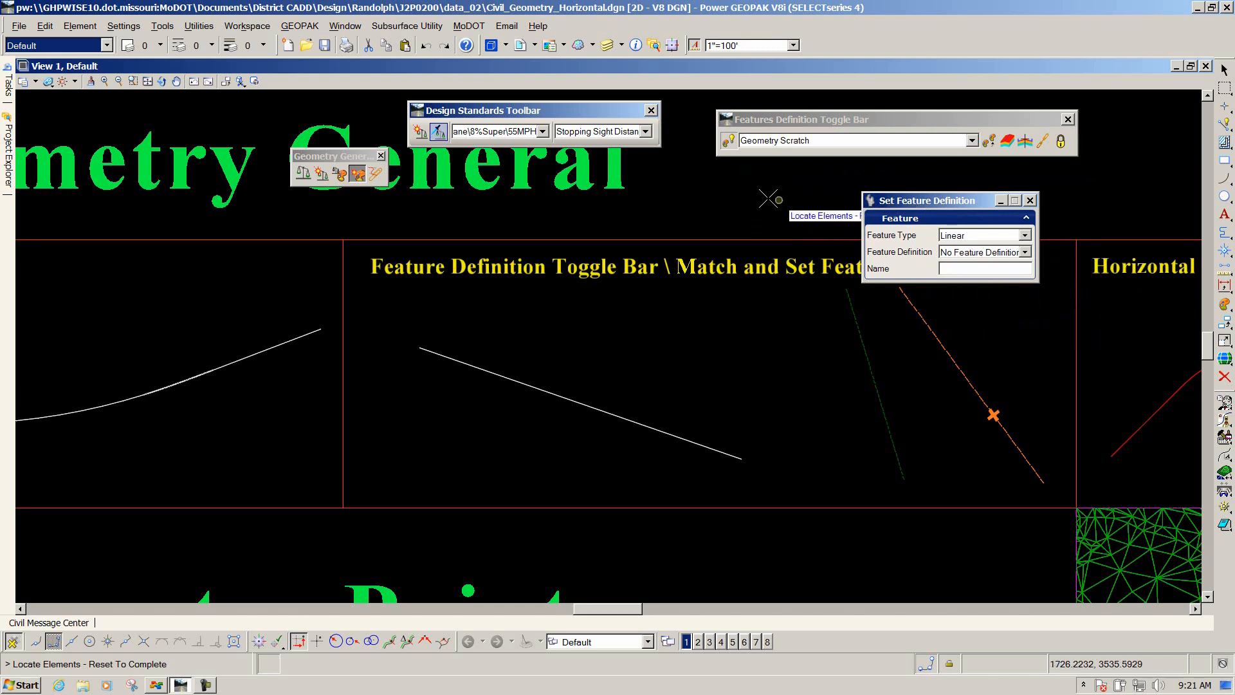
click(728, 139)
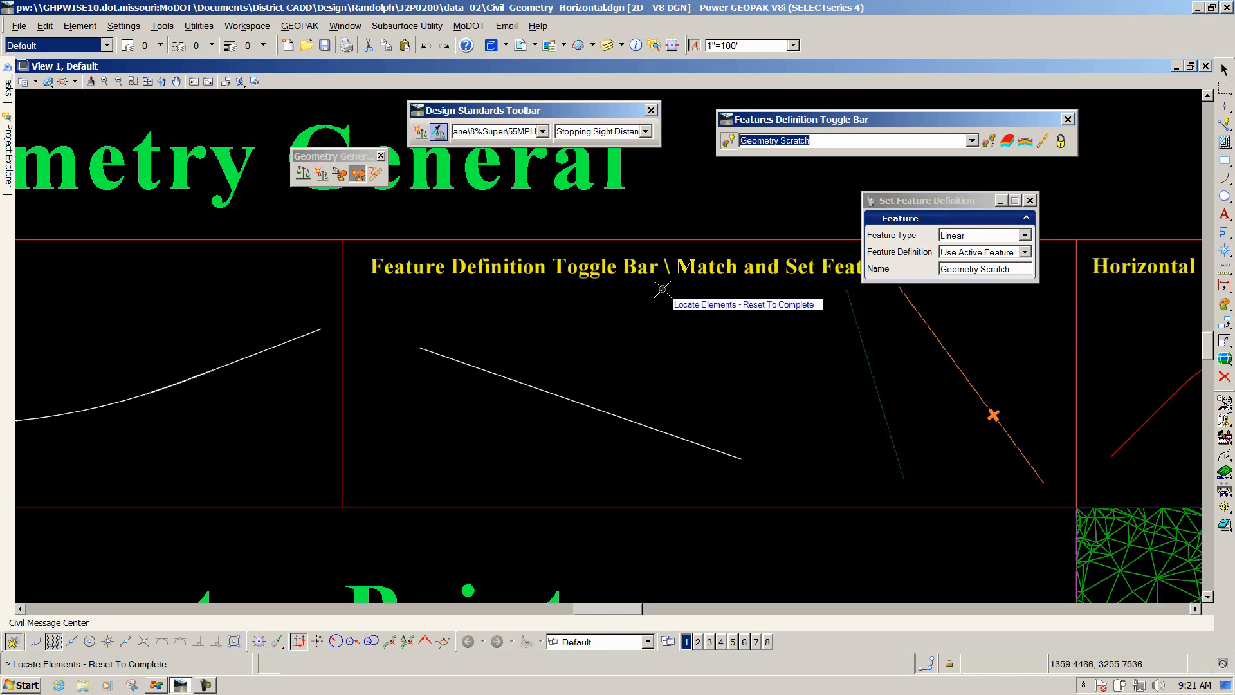
click(508, 380)
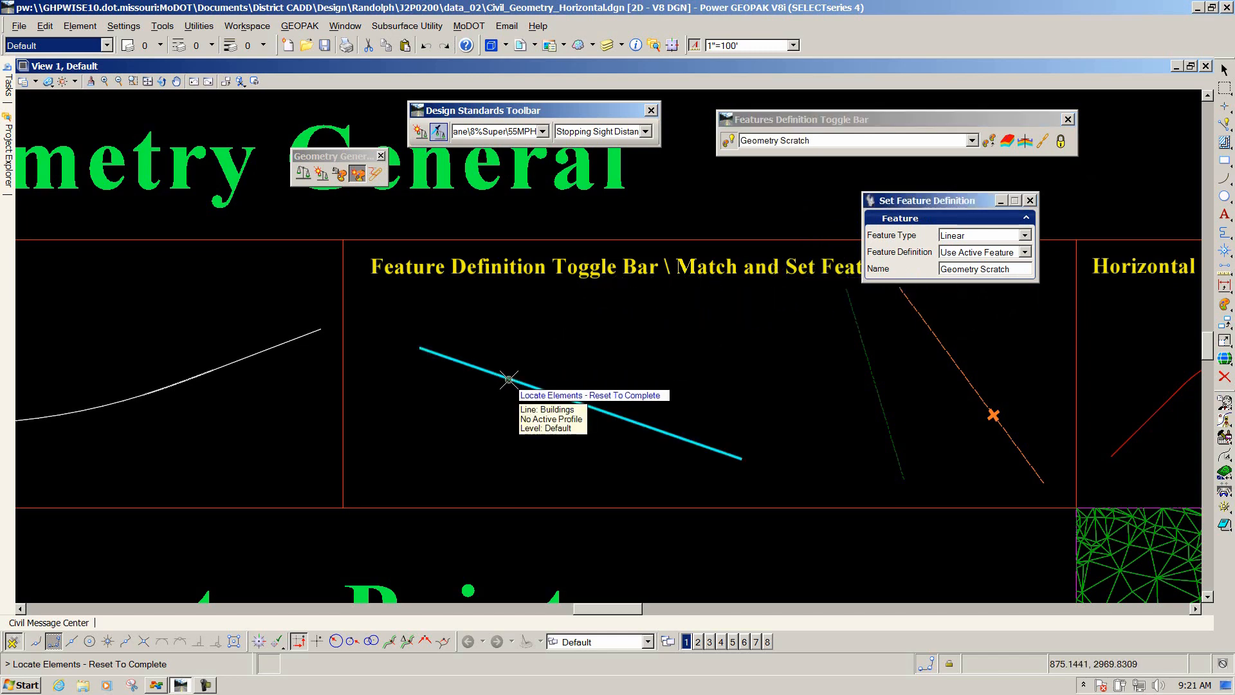
right_click(684, 350)
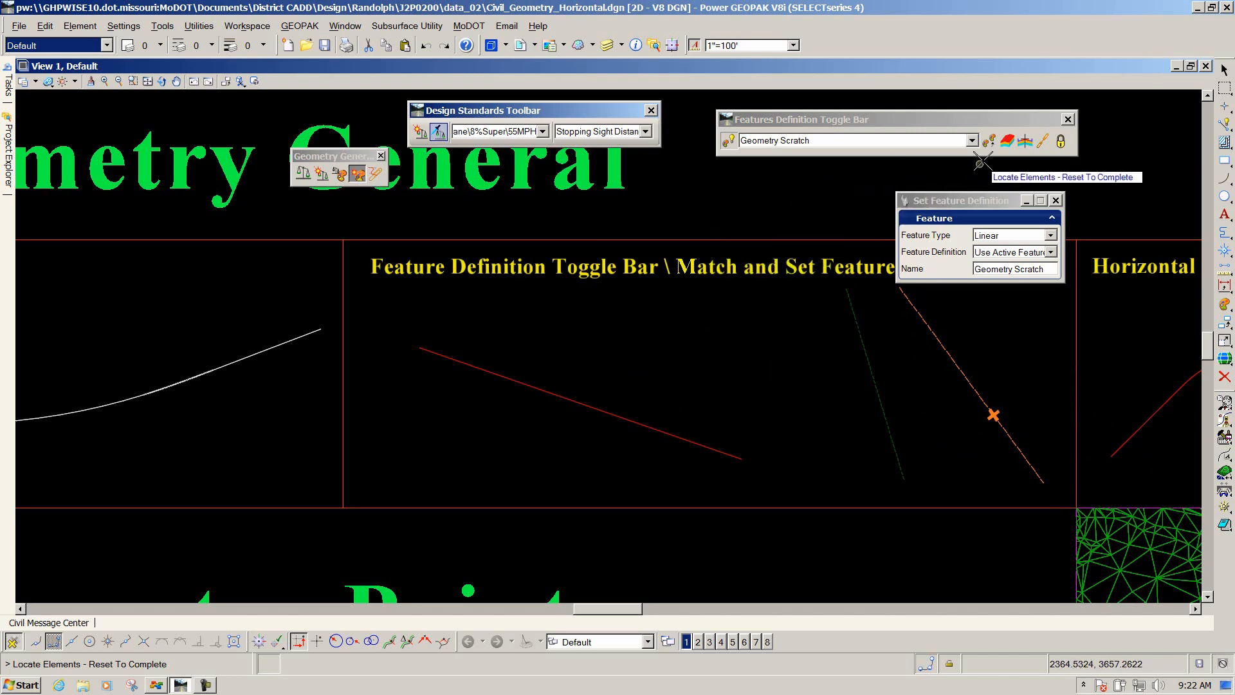
Match the active feature definition from the orange dashed line, making RW Property_Limit_Access_Existing active.
drag(851, 121, 815, 119)
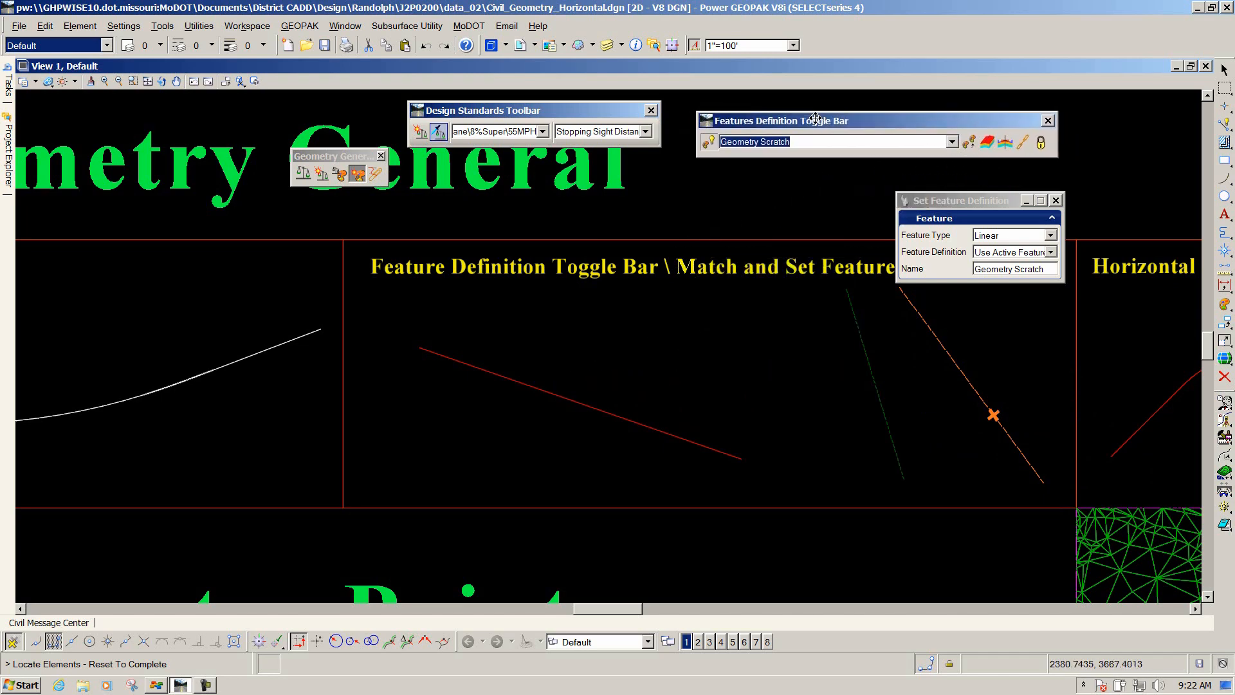
click(970, 143)
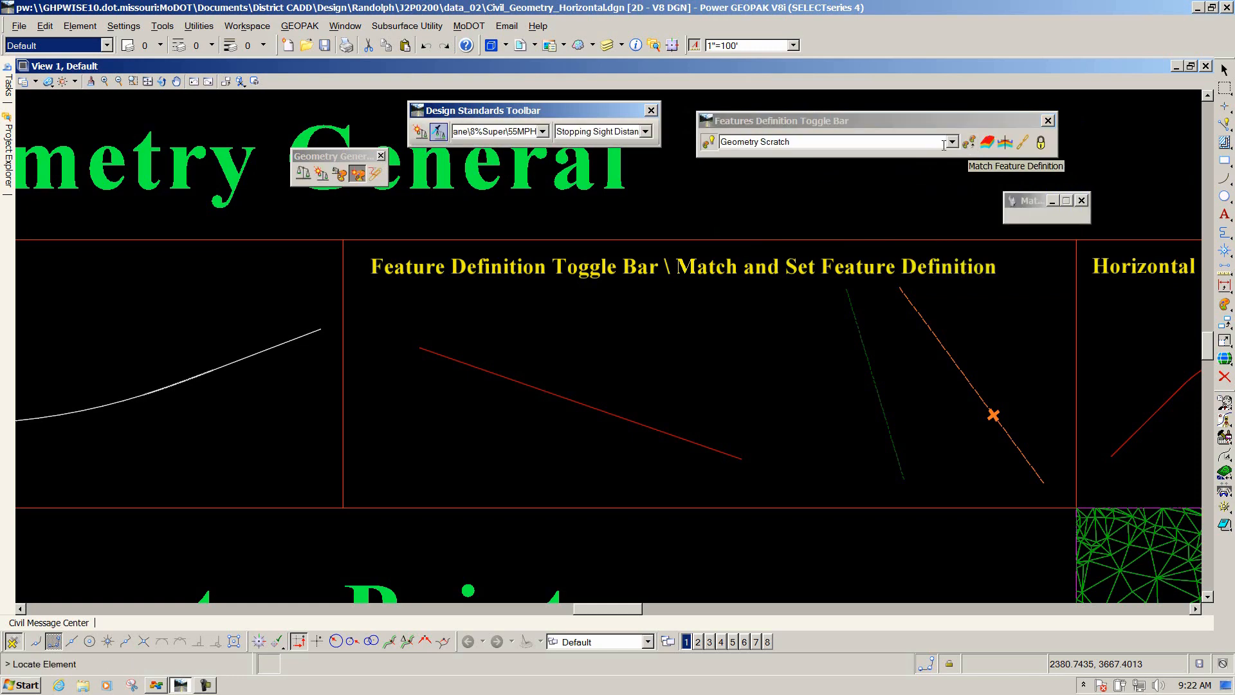
click(947, 357)
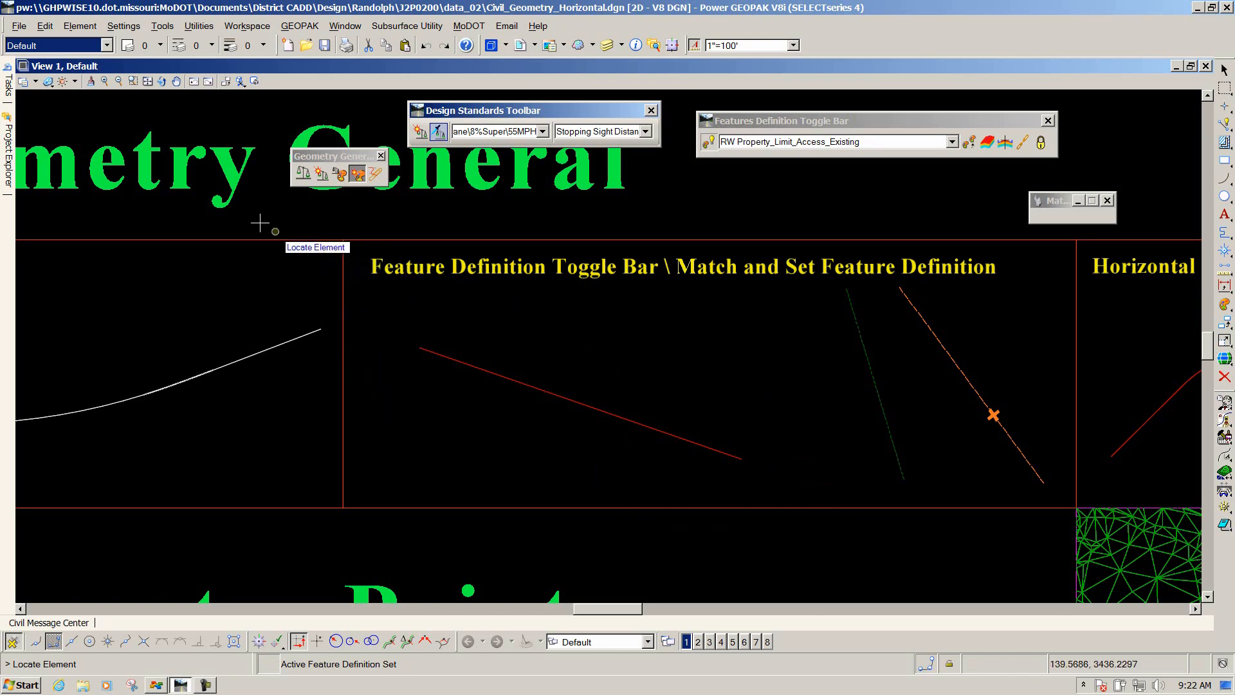
Assign the active RW Property_Limit_Access_Existing feature definition to the straight line with Set Feature Definition.
mouse_move(7, 97)
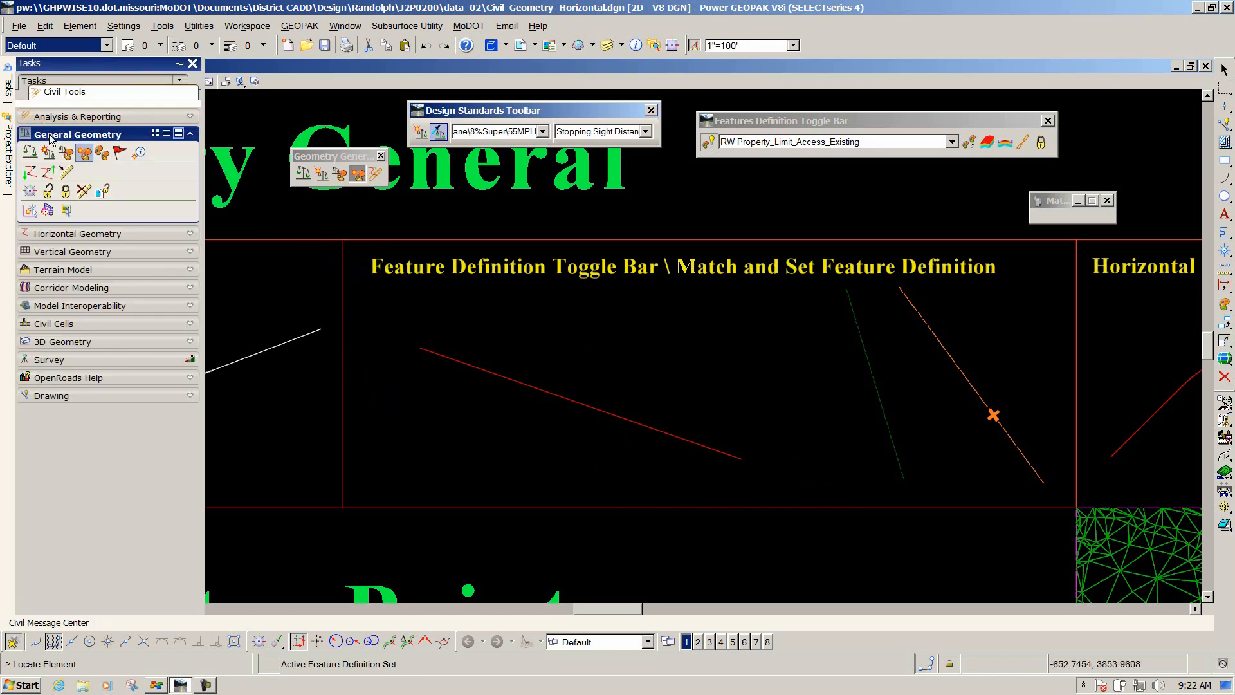
click(84, 154)
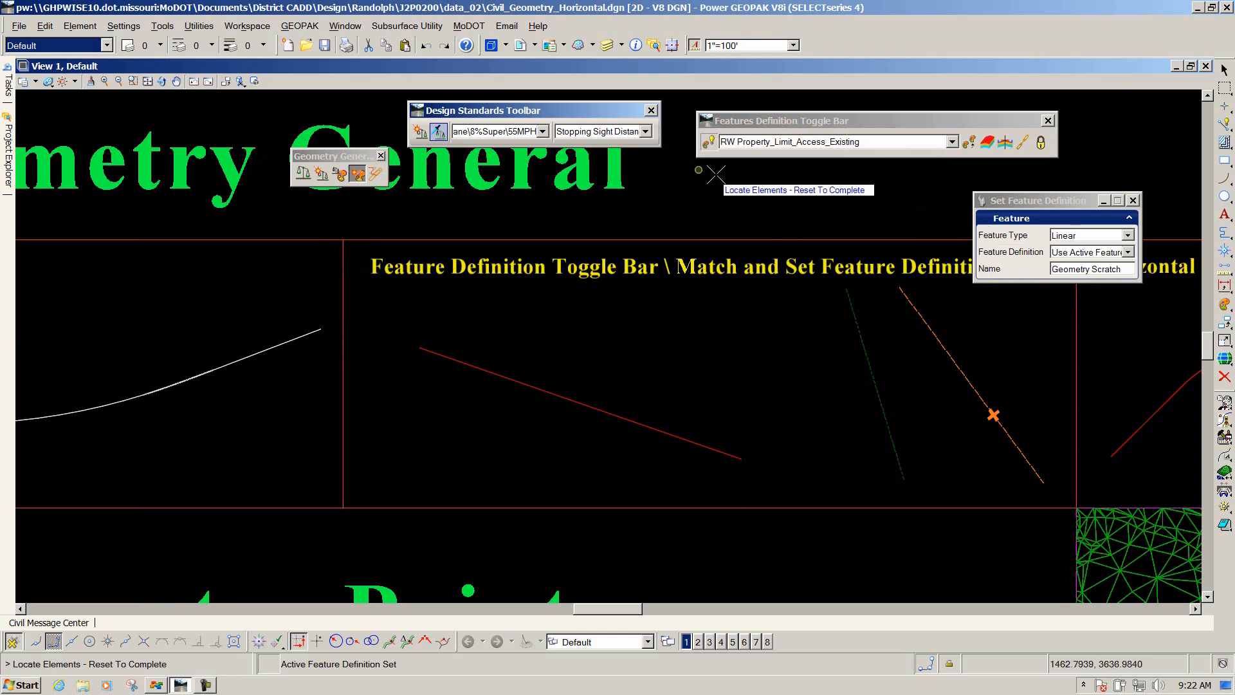
click(708, 141)
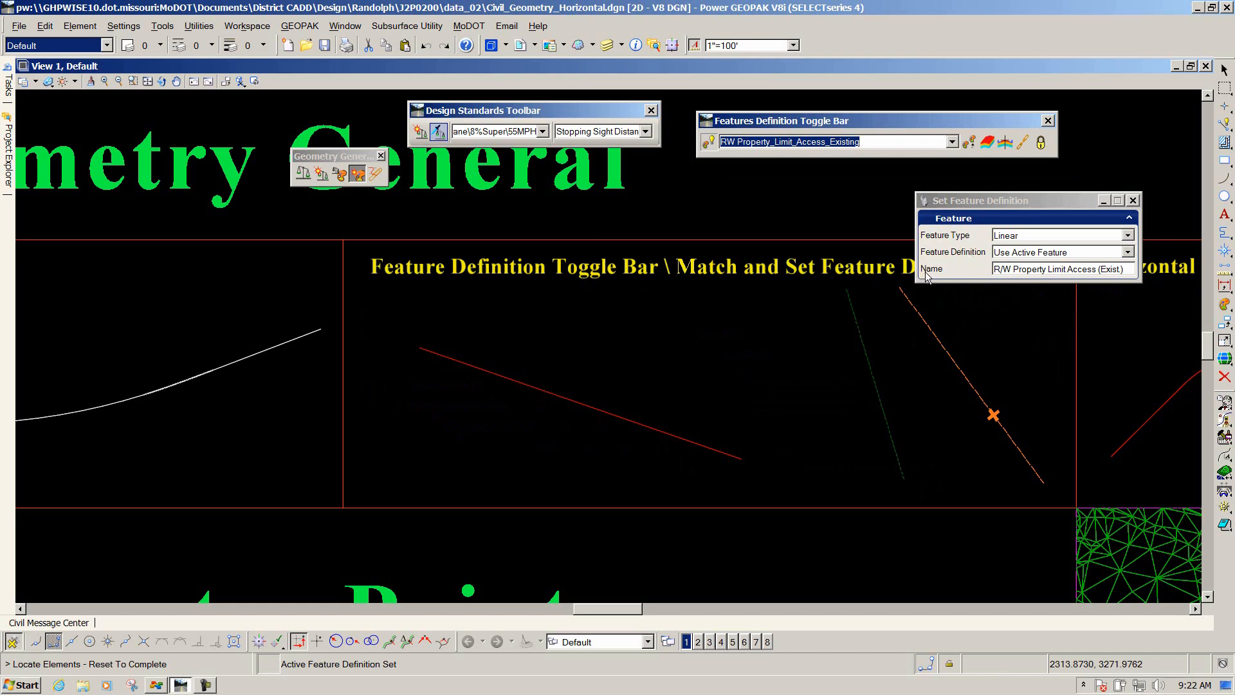
click(1125, 269)
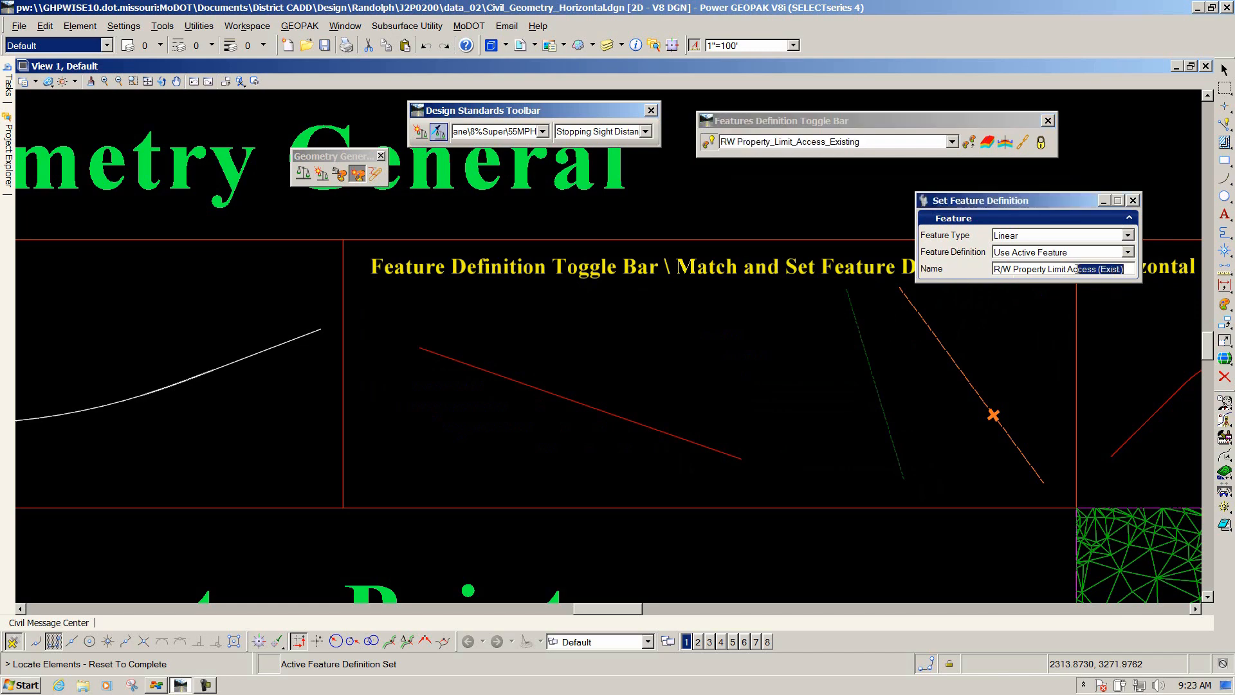
drag(1064, 270, 1093, 282)
click(541, 388)
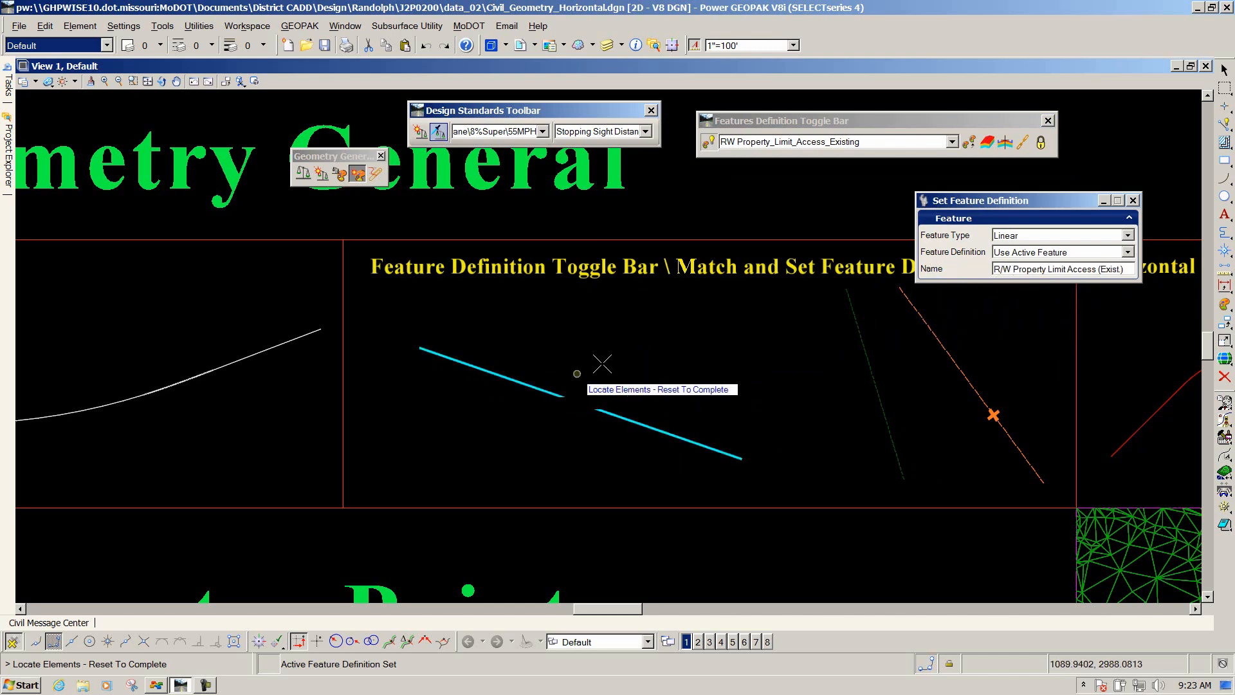
right_click(785, 344)
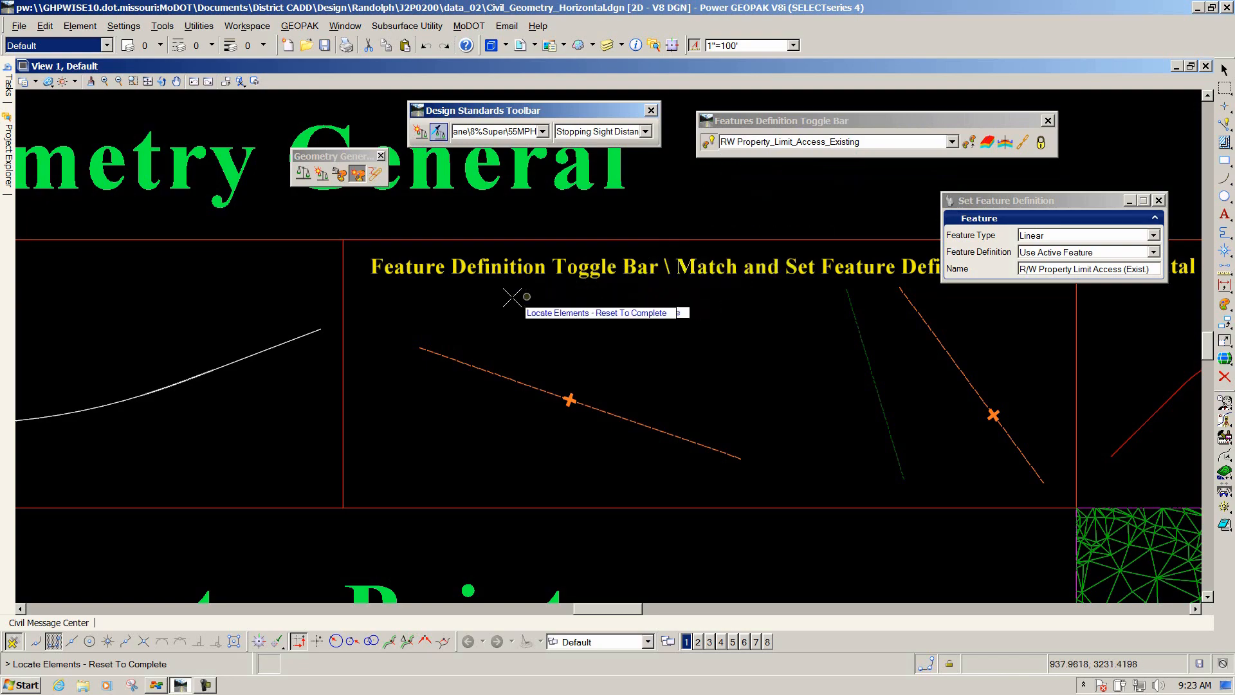
Start a Horizontal Geometry Report and select the red arc alignment.
scroll(450, 296, down, 2)
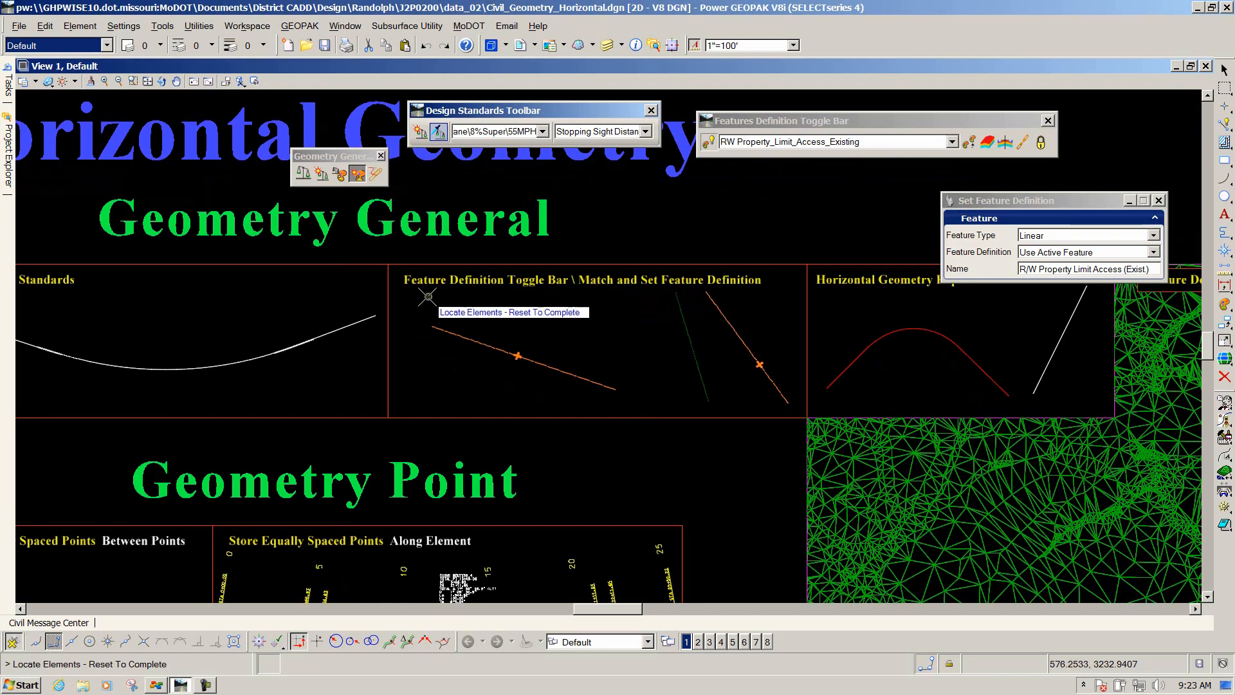
scroll(428, 297, down, 2)
scroll(682, 299, up, 2)
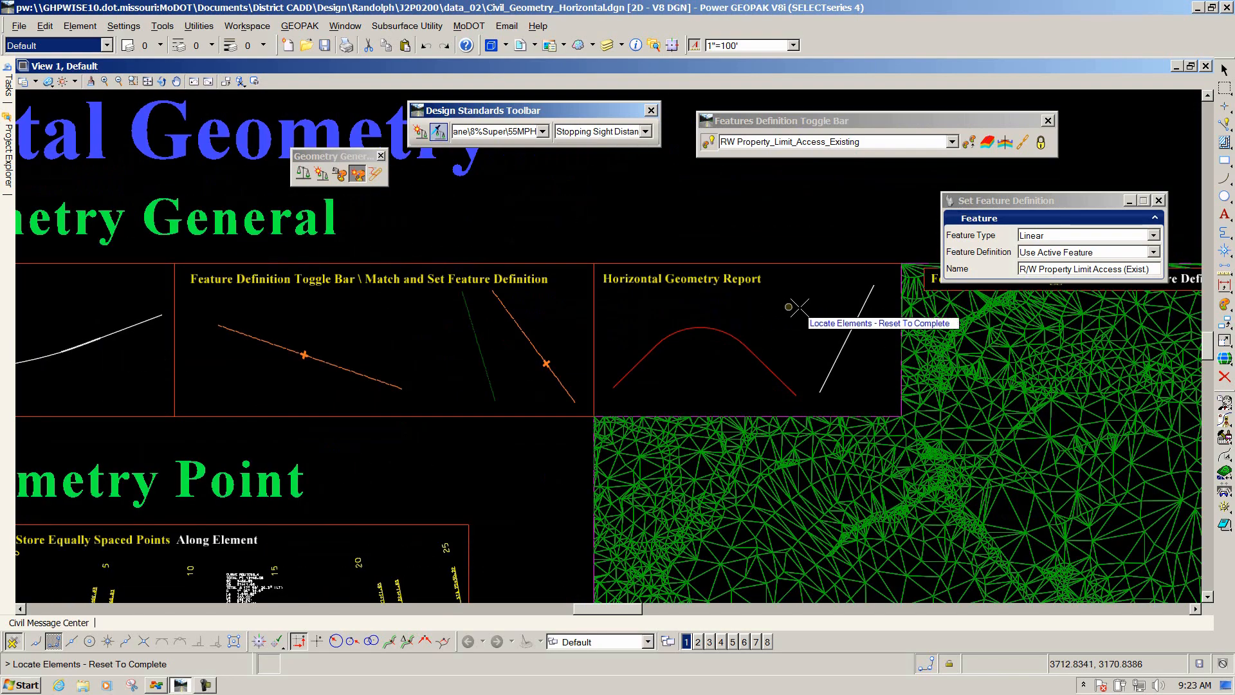
scroll(798, 307, up, 1)
scroll(799, 306, down, 1)
scroll(804, 311, up, 1)
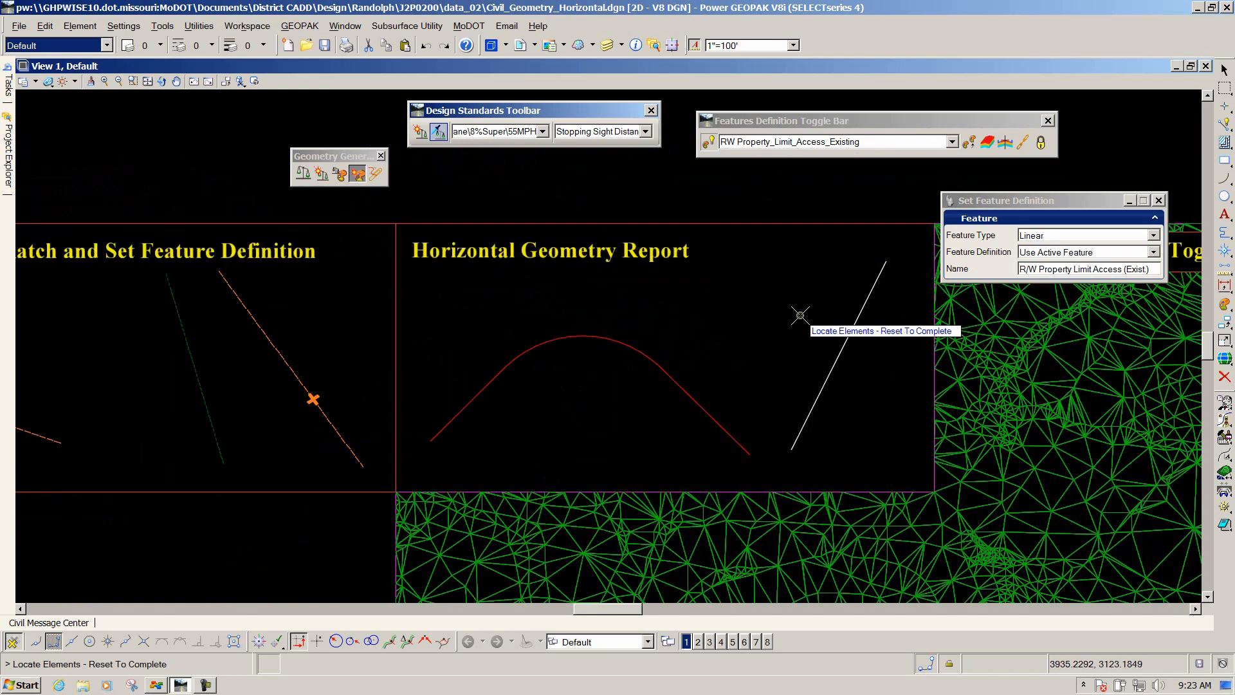
drag(343, 159, 509, 175)
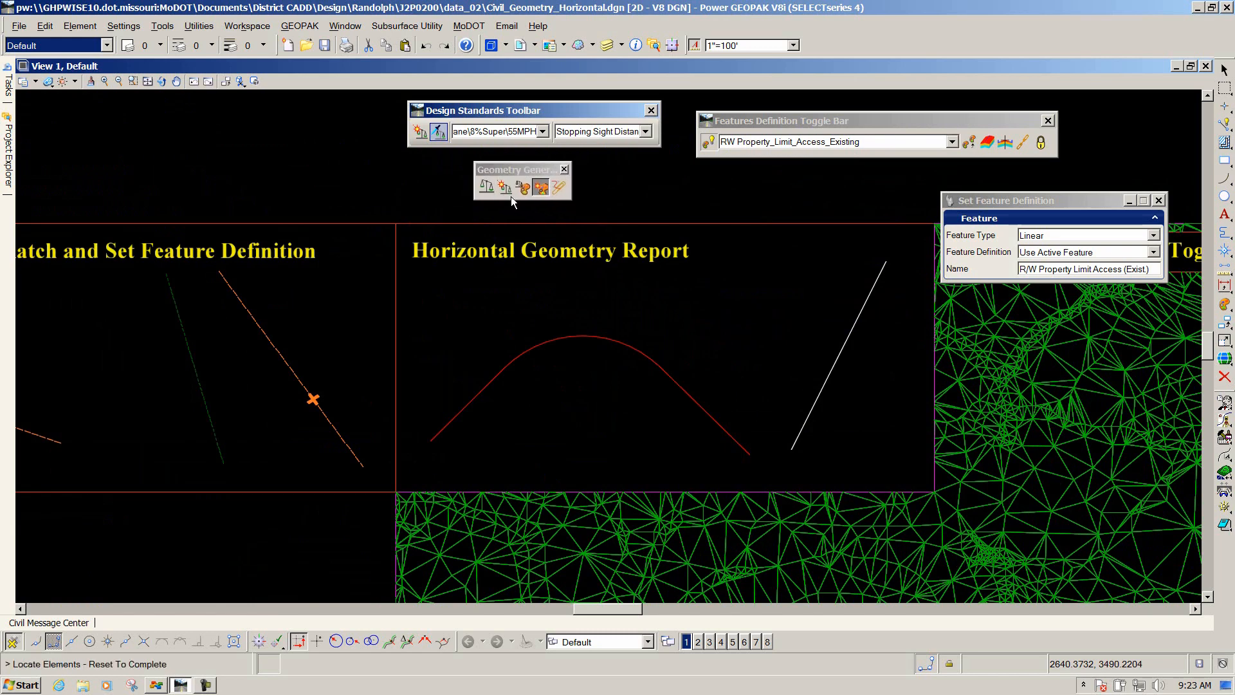
click(557, 189)
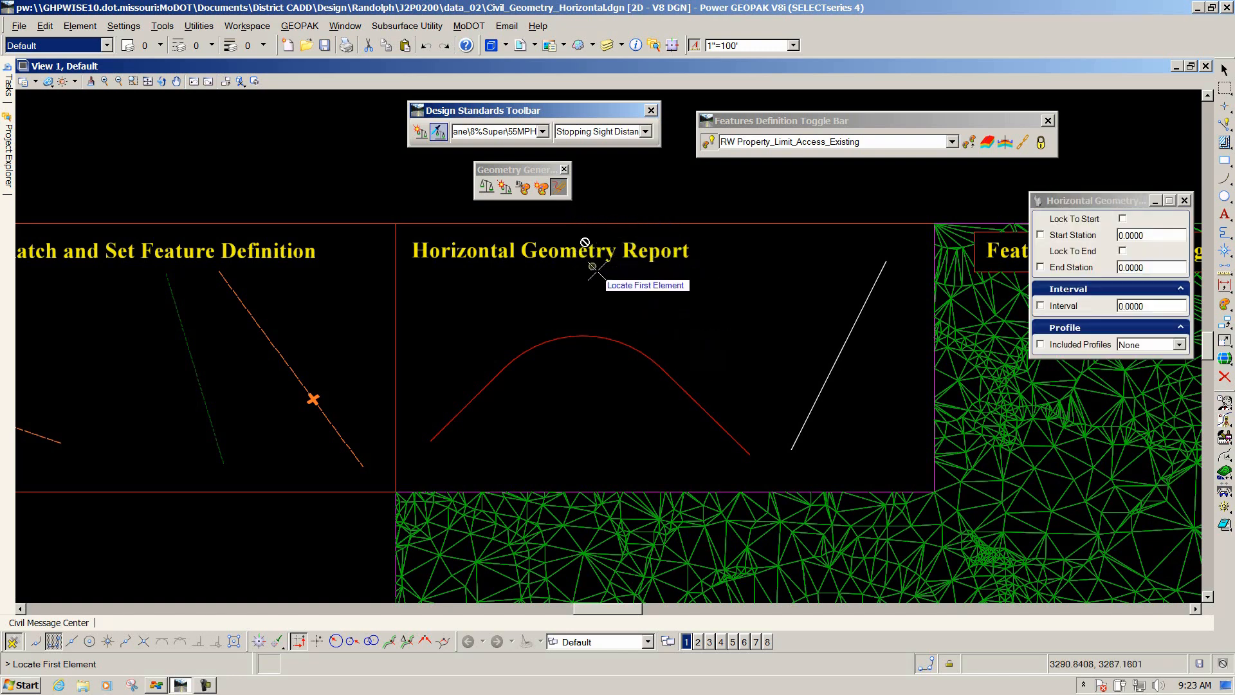
click(663, 368)
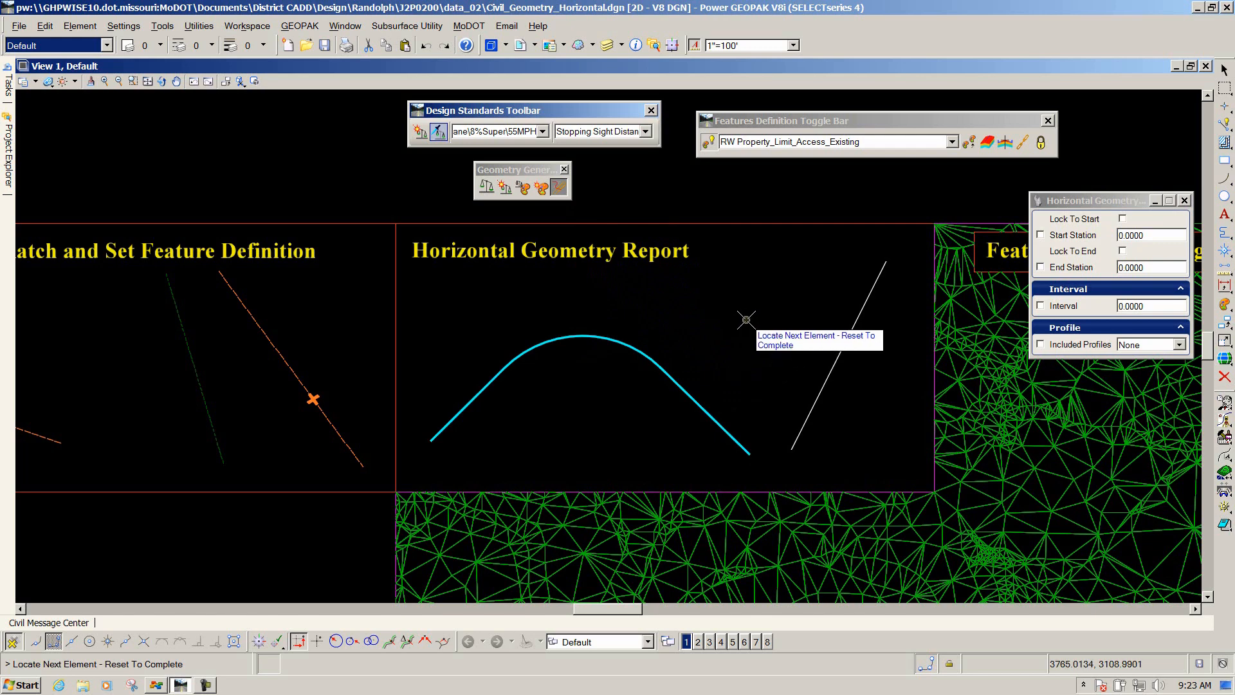
right_click(684, 312)
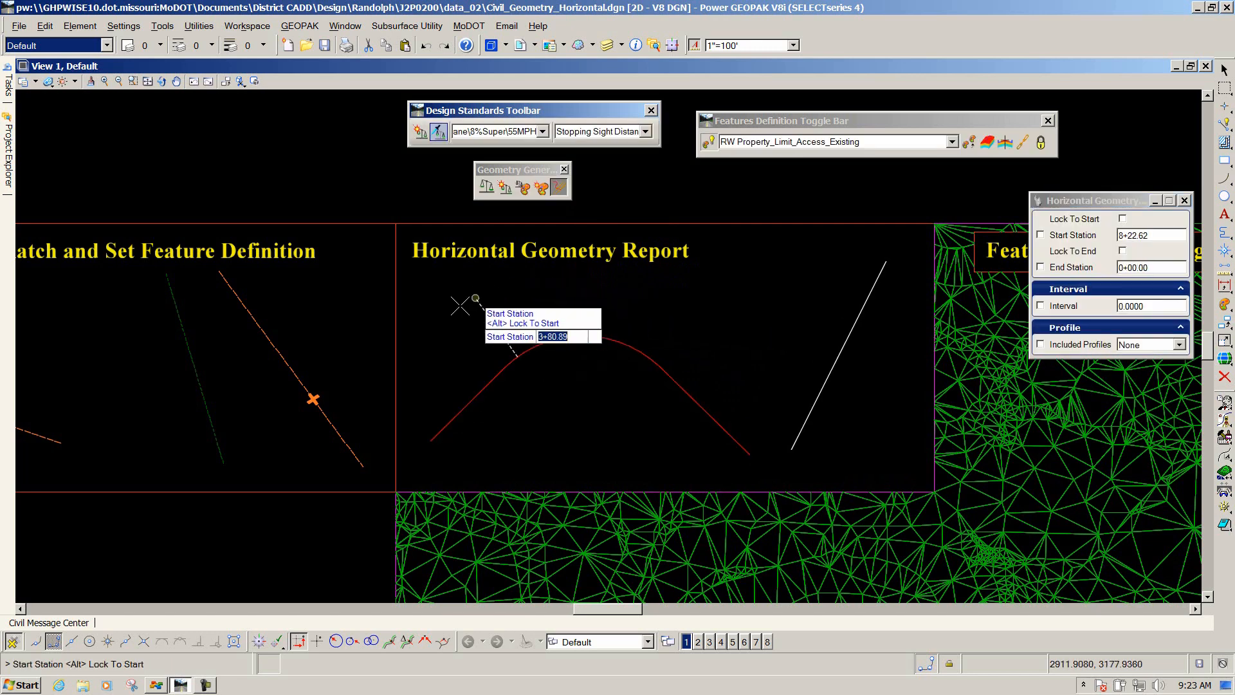
Accept the default start station, end station, interval and no included profiles to produce the report.
click(317, 362)
click(843, 435)
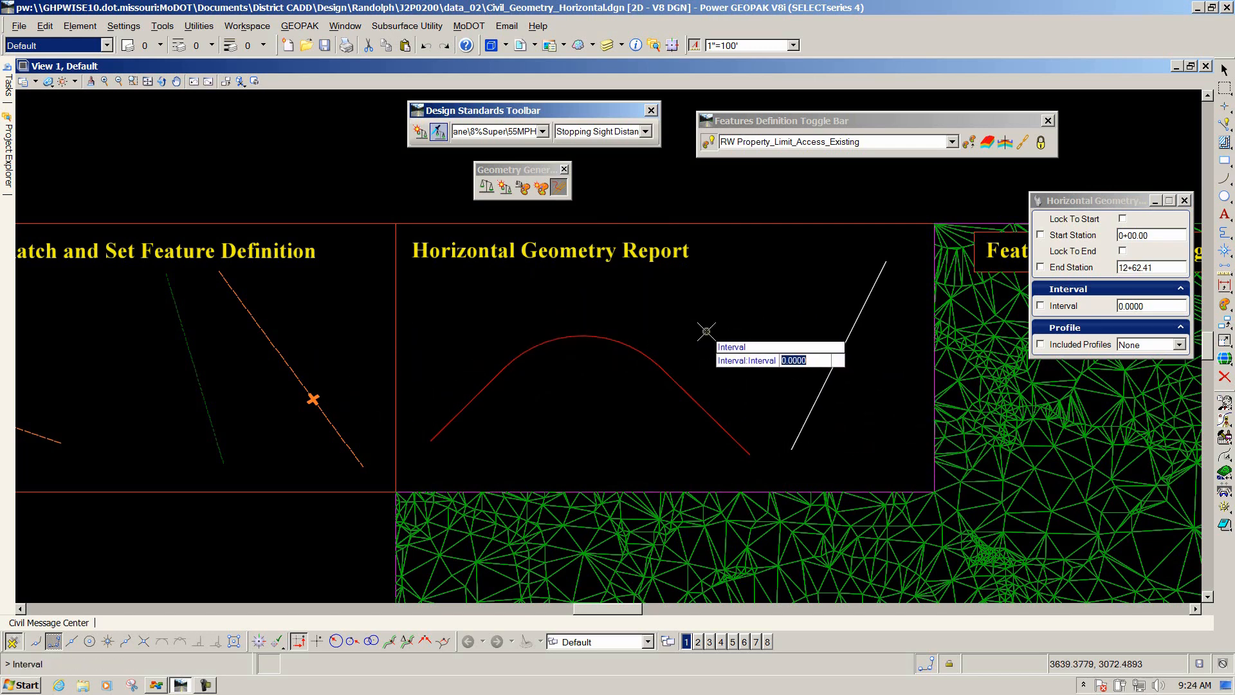
click(707, 331)
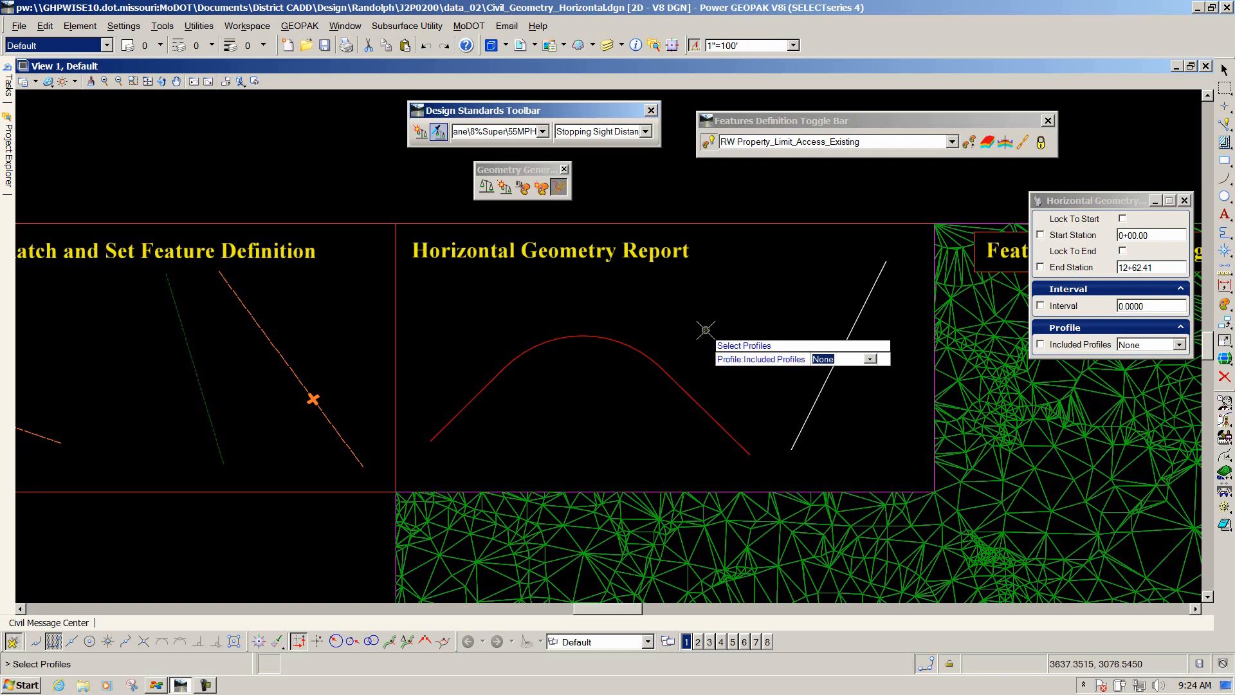
click(705, 330)
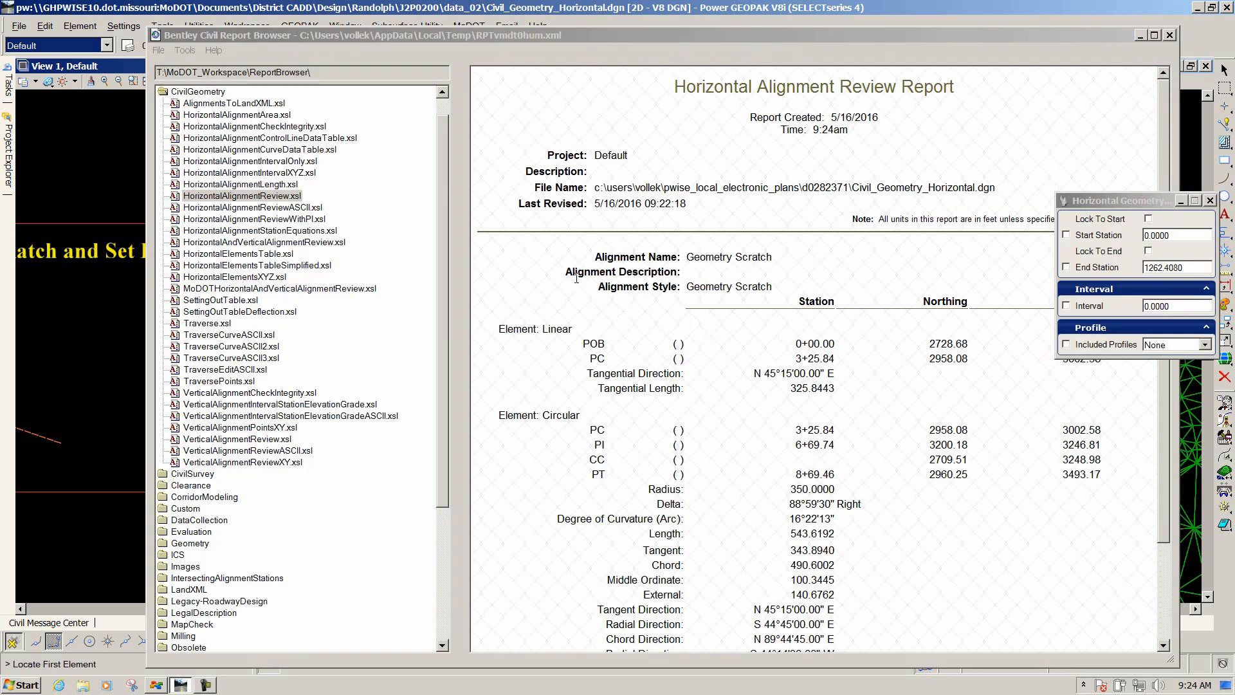
Browse the alignment report through several CivilGeometry style sheets in the report browser.
click(626, 312)
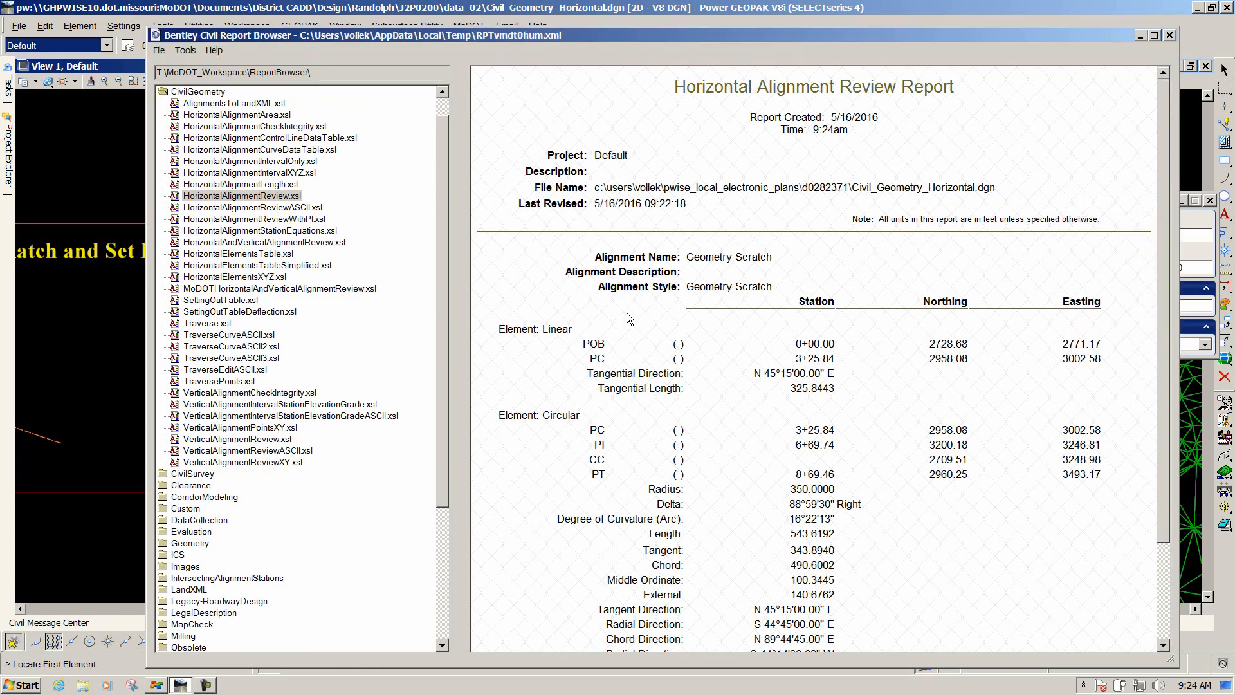
scroll(626, 312, down, 3)
scroll(627, 313, up, 3)
click(213, 207)
click(212, 220)
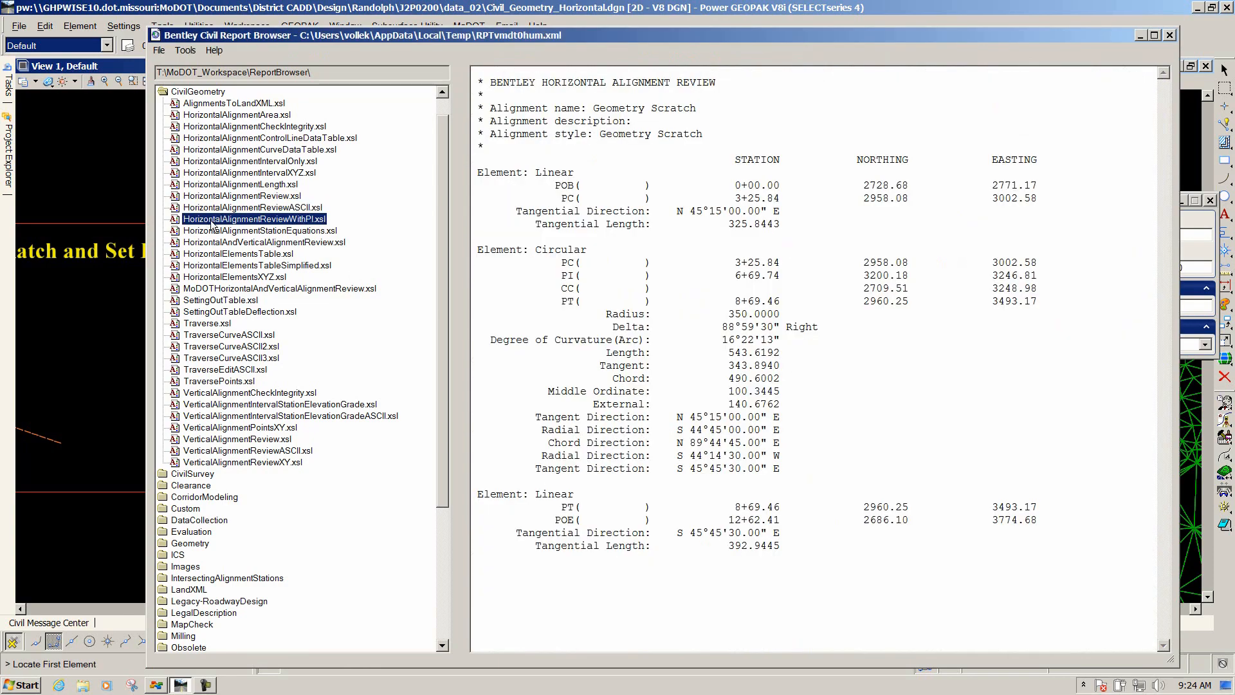
click(212, 230)
click(210, 243)
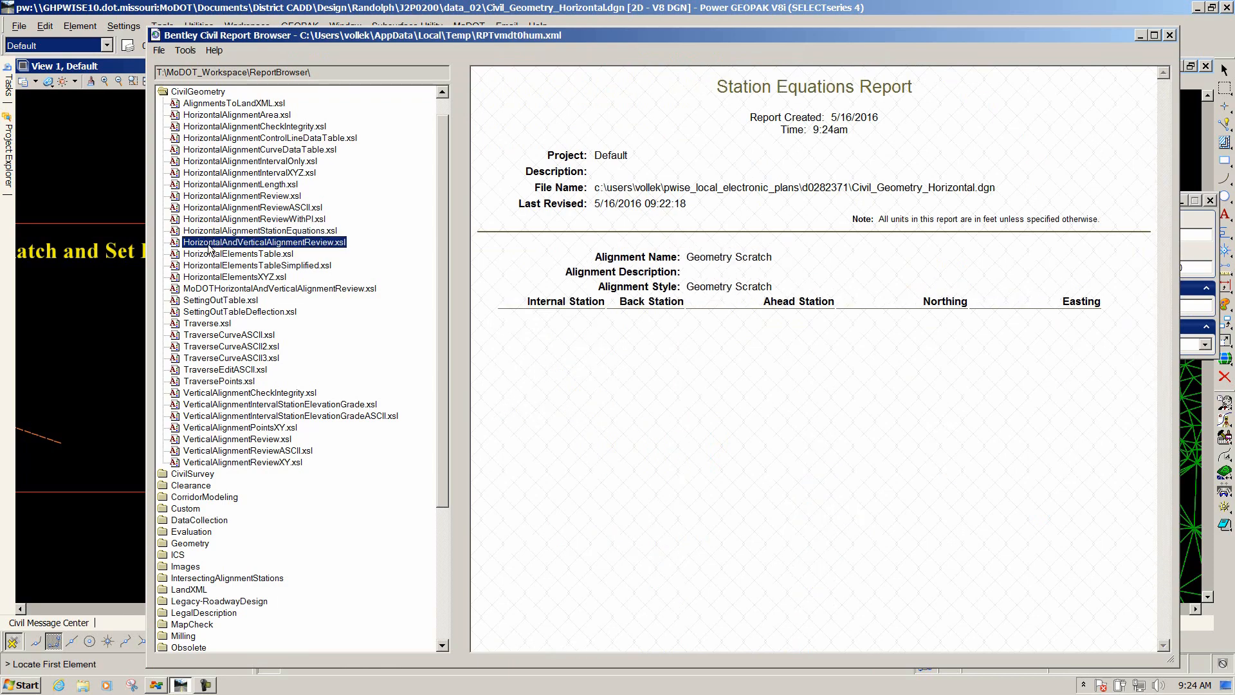
click(210, 231)
click(212, 219)
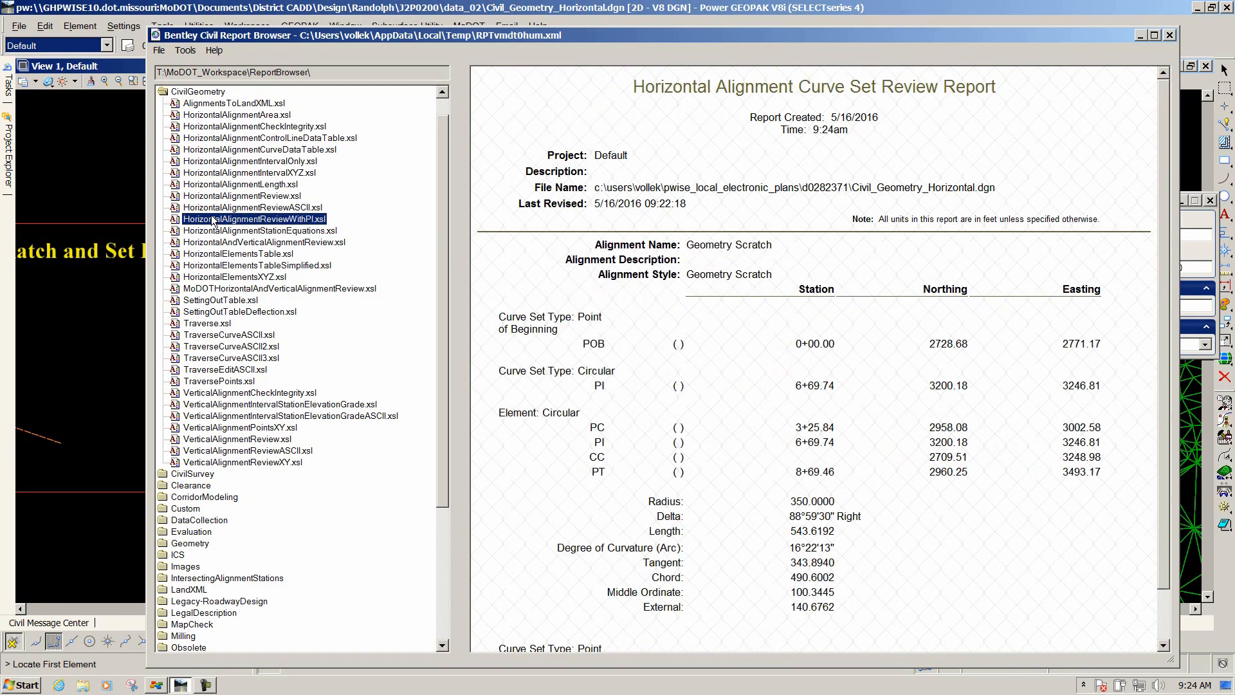
click(224, 244)
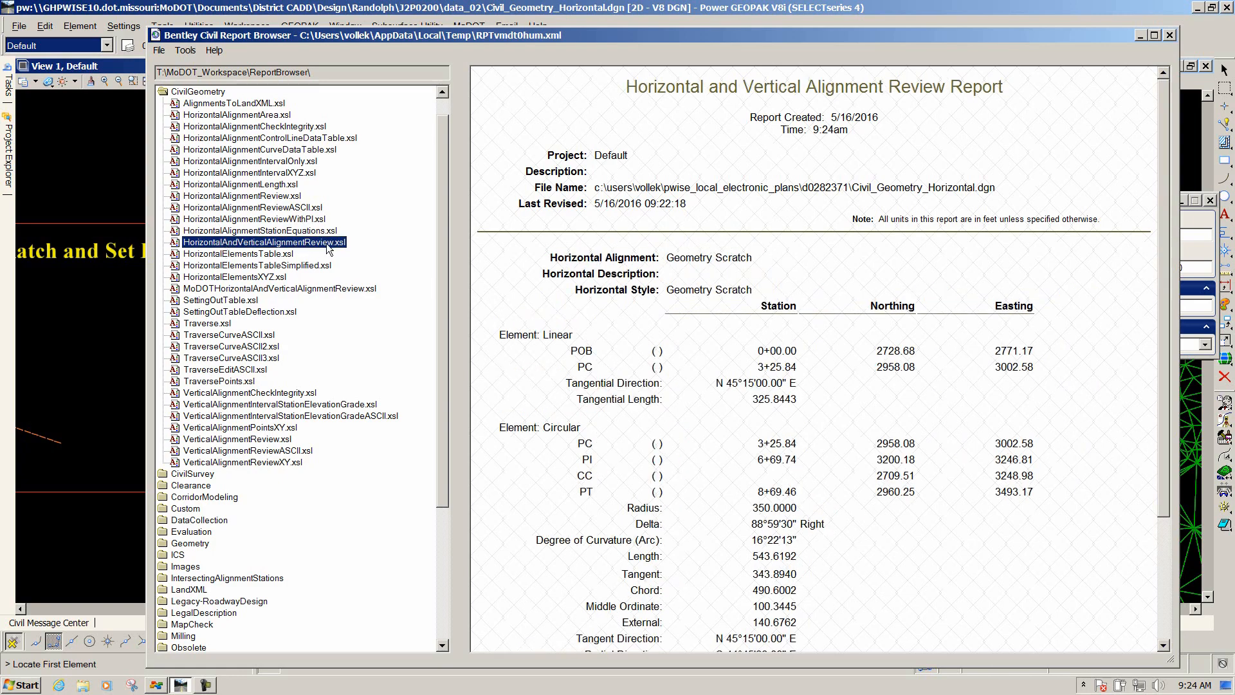
Inspect the default-setting options available for the HorizontalAndVerticalAlignmentReview.xsl style sheet.
right_click(289, 247)
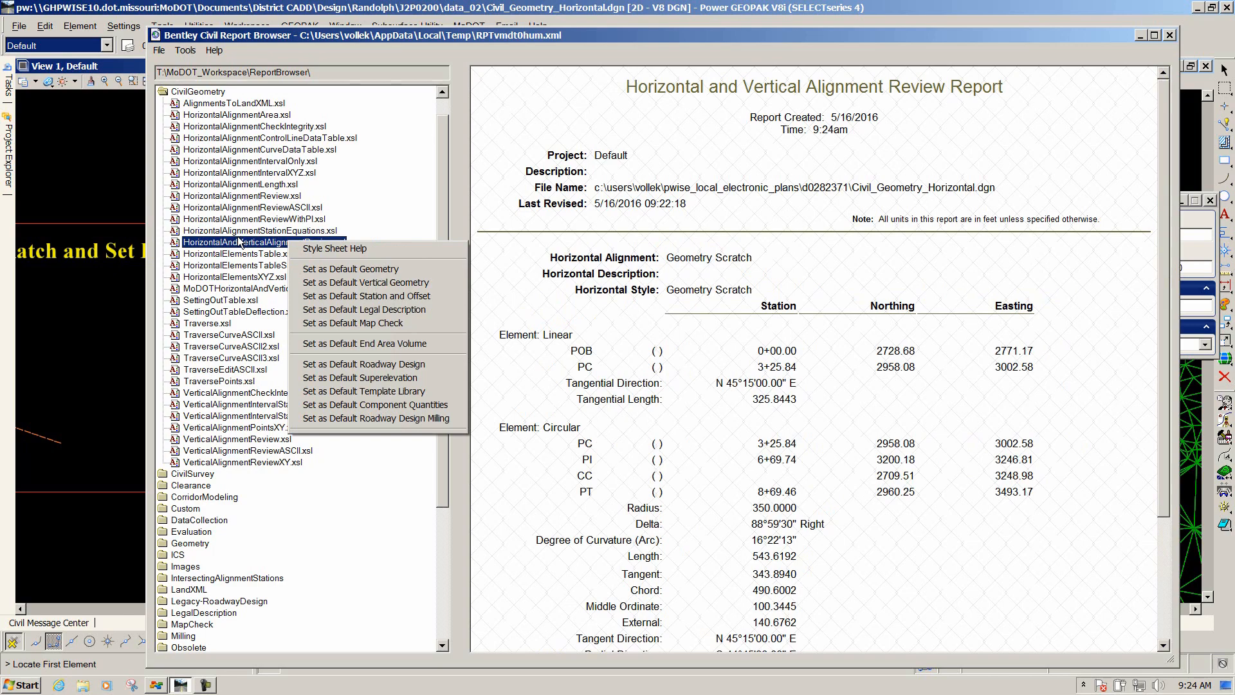
click(828, 450)
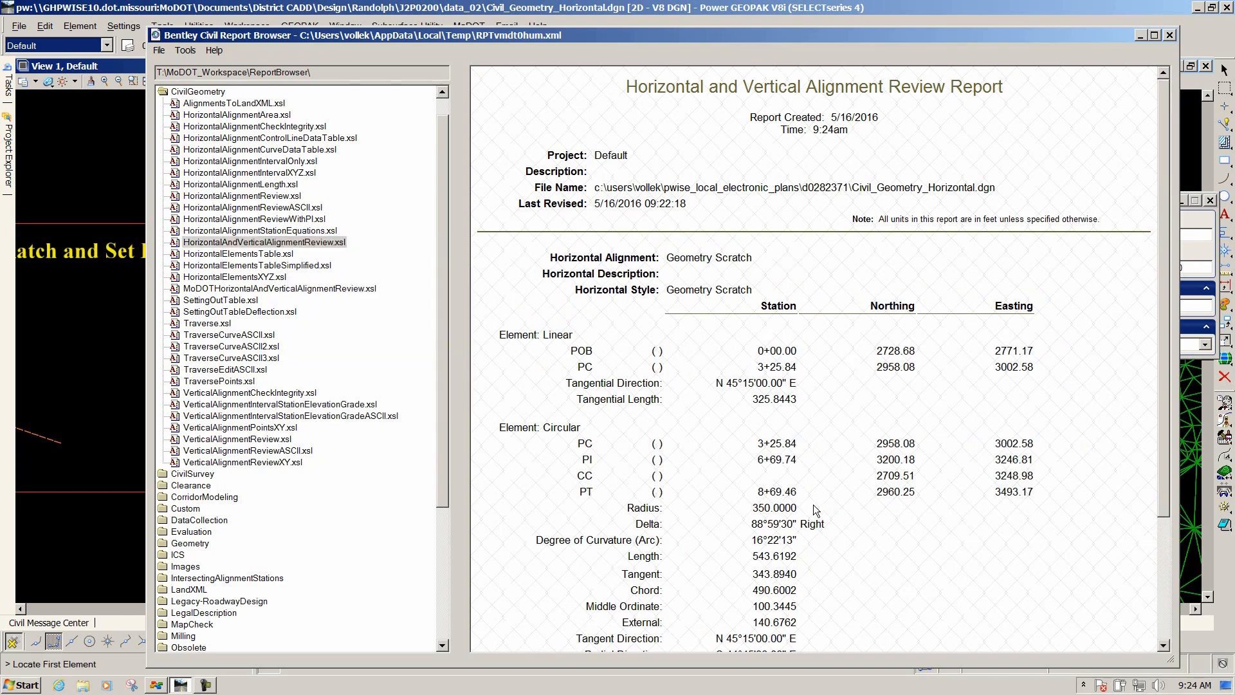
Open the report browser's Format Options and set the Station precision to 0.1234567.
click(185, 50)
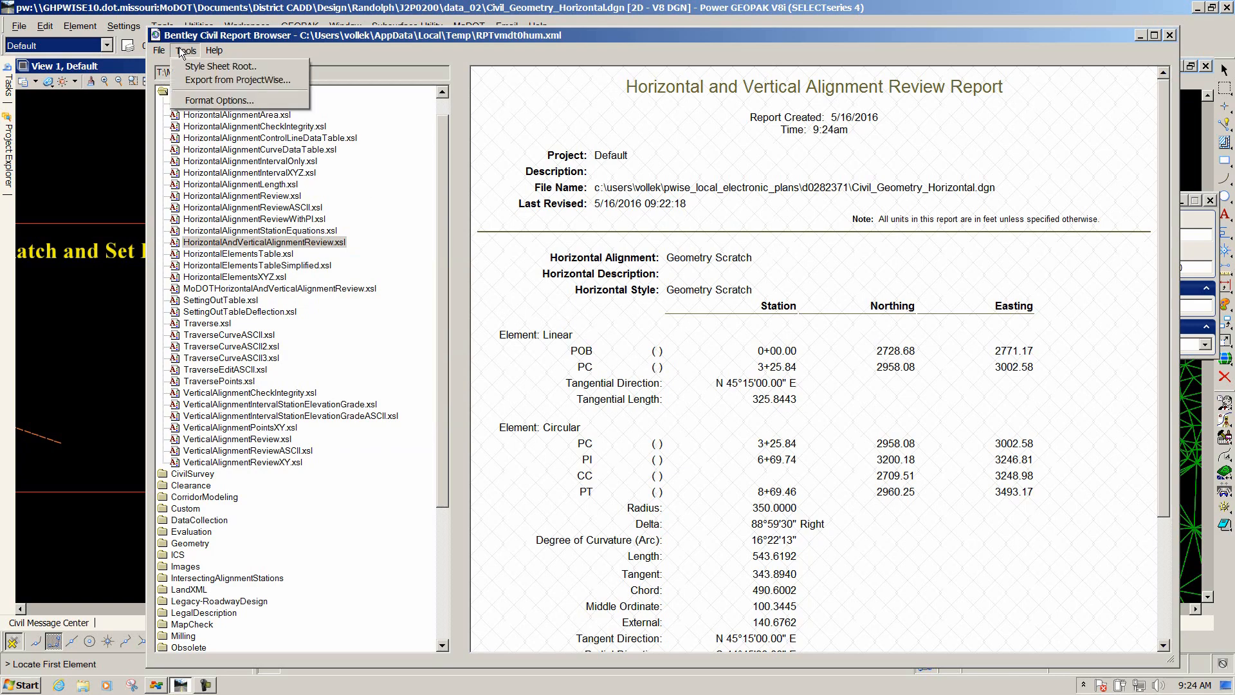
click(193, 99)
drag(626, 197, 252, 199)
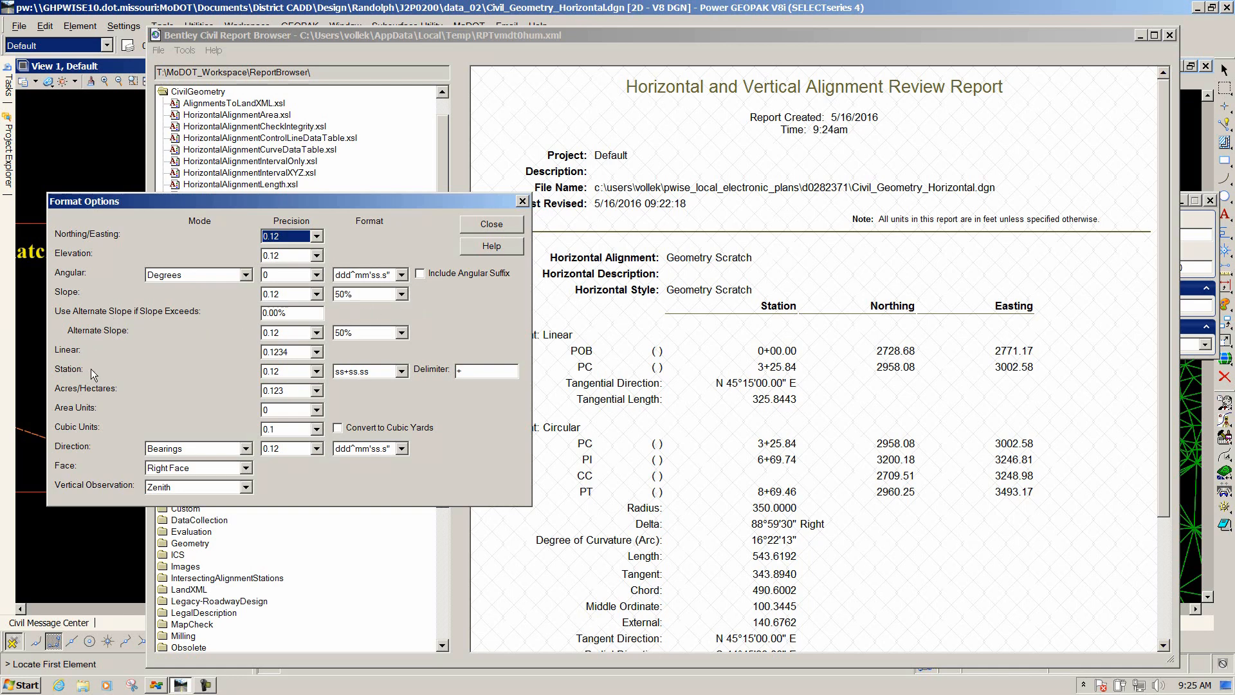
click(318, 372)
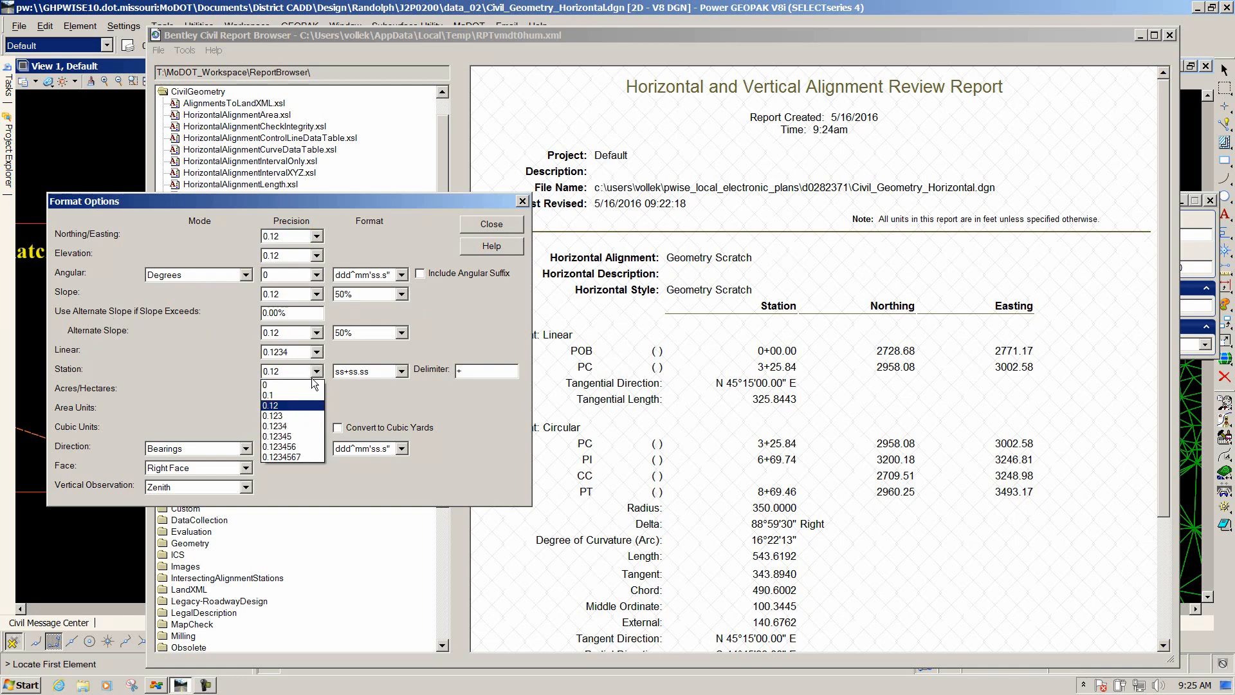
click(308, 456)
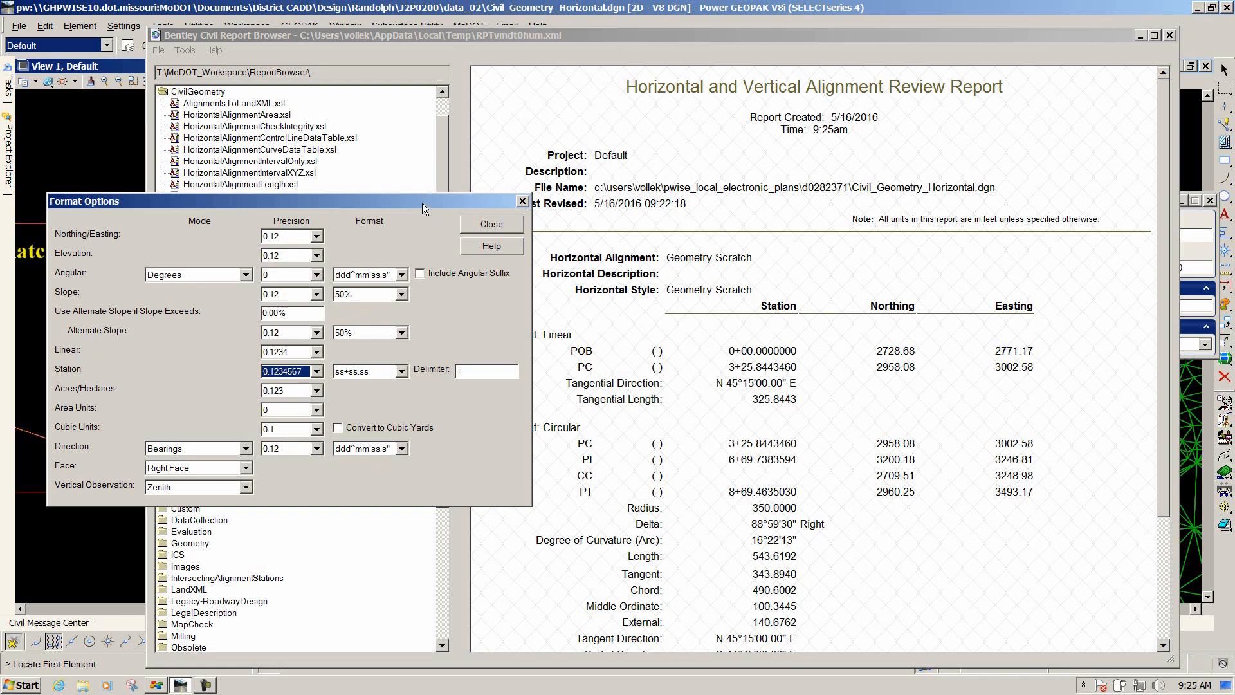
Set the Station precision back to 0.12 and close Format Options.
drag(423, 203, 437, 160)
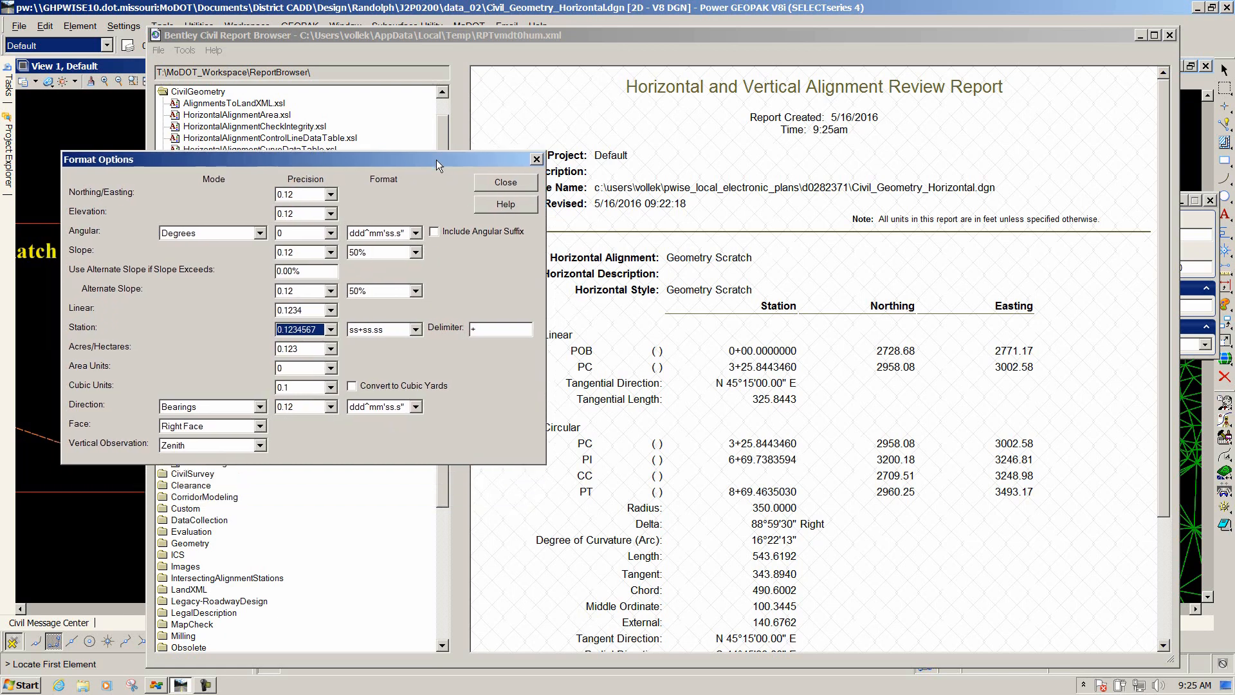
click(330, 329)
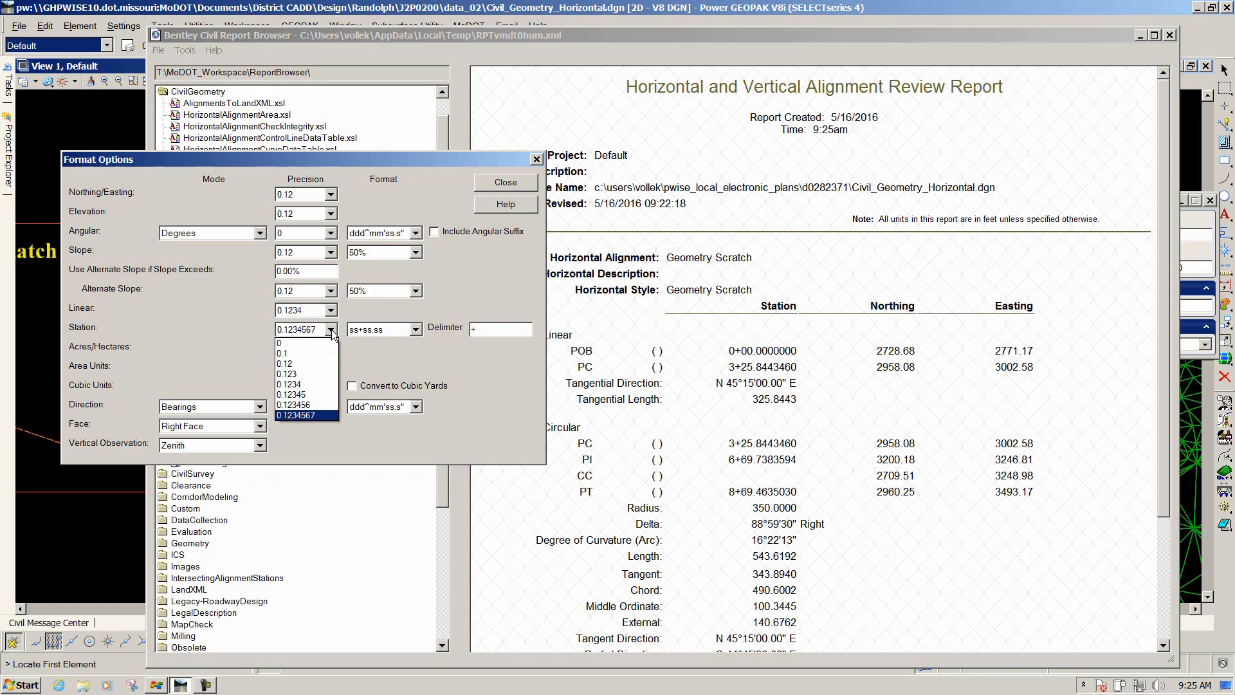
click(295, 365)
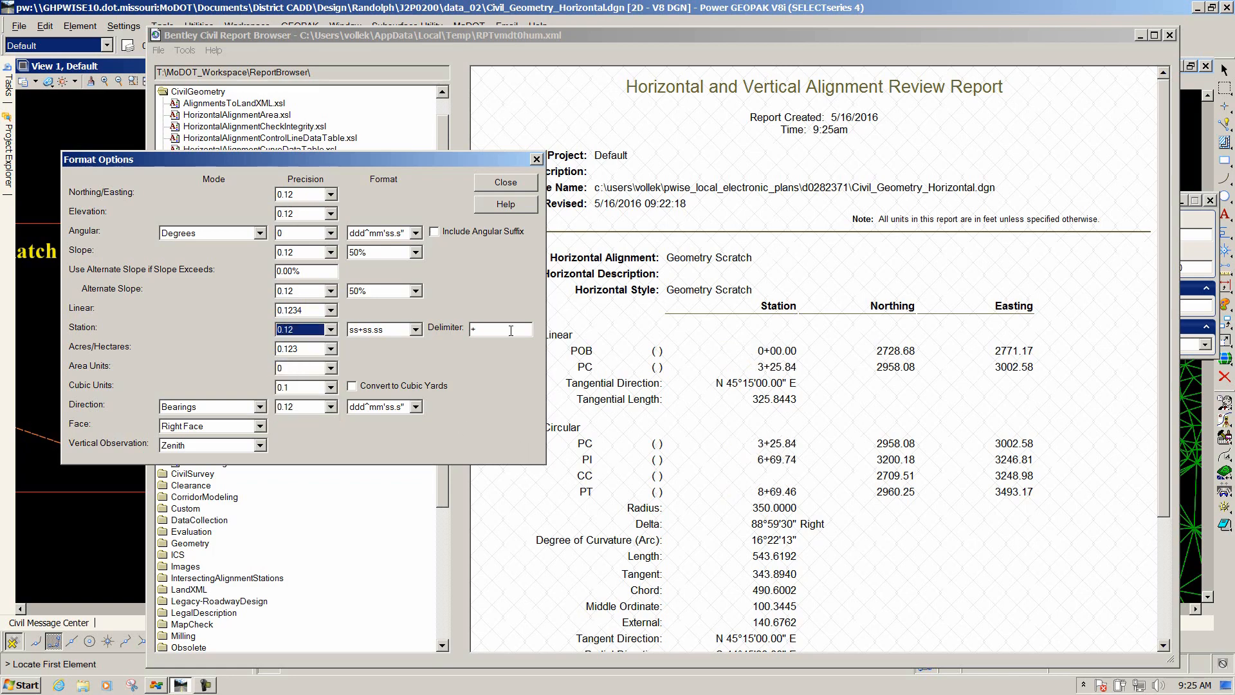
drag(415, 161, 415, 226)
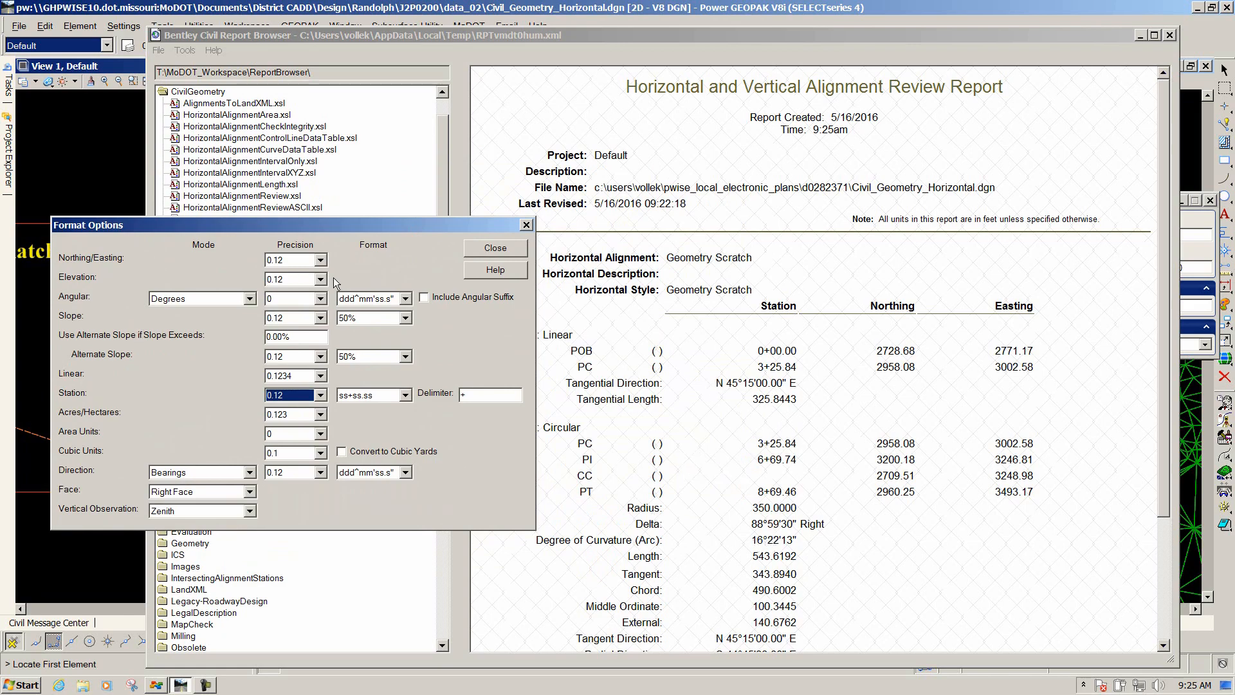
click(493, 247)
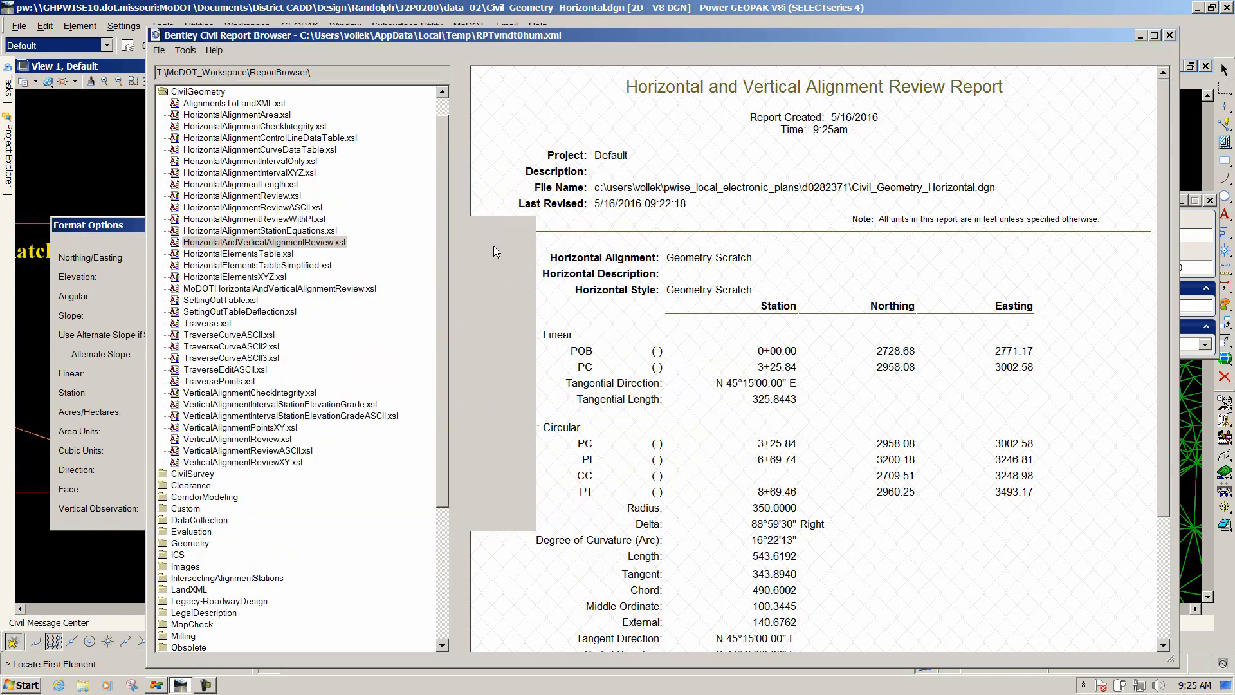
Minimize the report browser and exit the Horizontal Geometry Report command.
click(1144, 35)
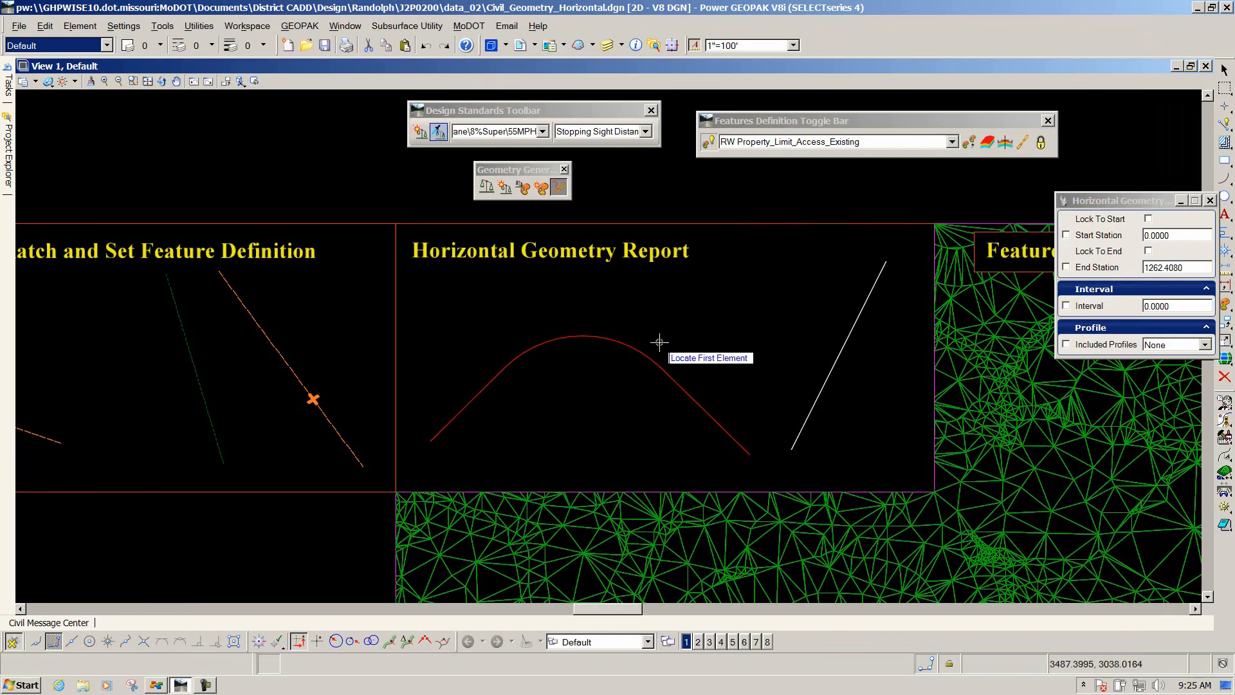
key(Escape)
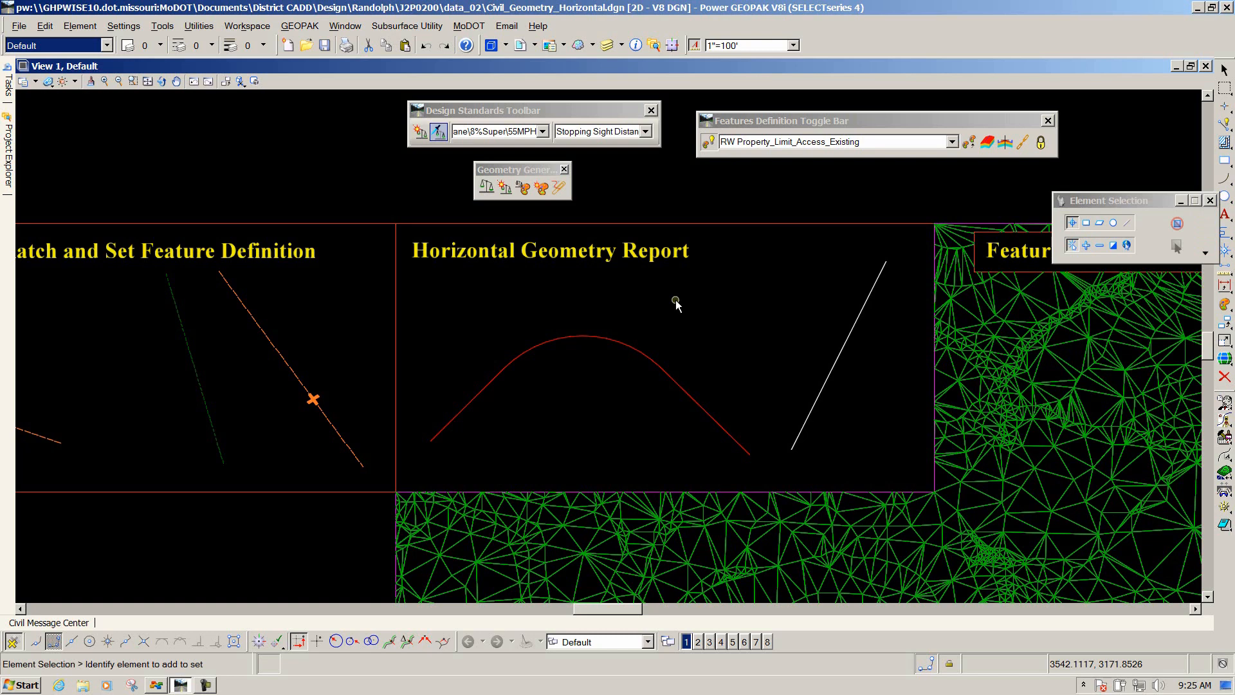
click(658, 362)
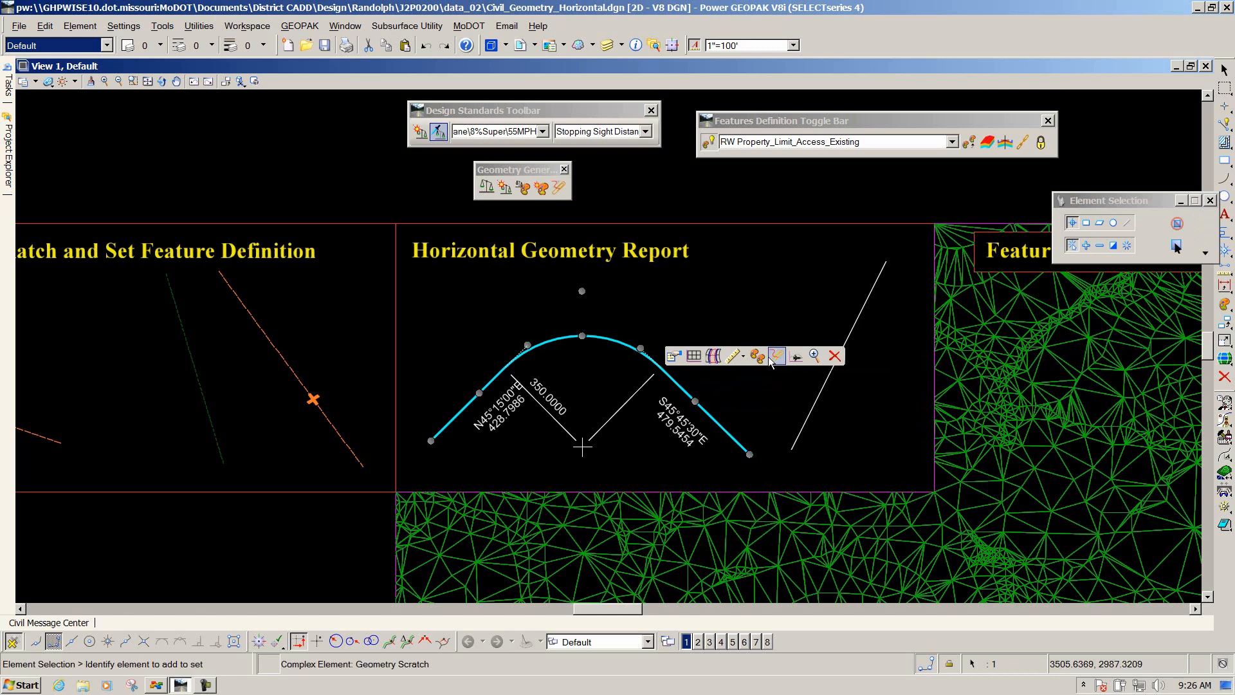
click(709, 299)
Rearrange the floating toolbars, docking the Design Standards toolbar along the bottom of the view.
scroll(708, 299, down, 4)
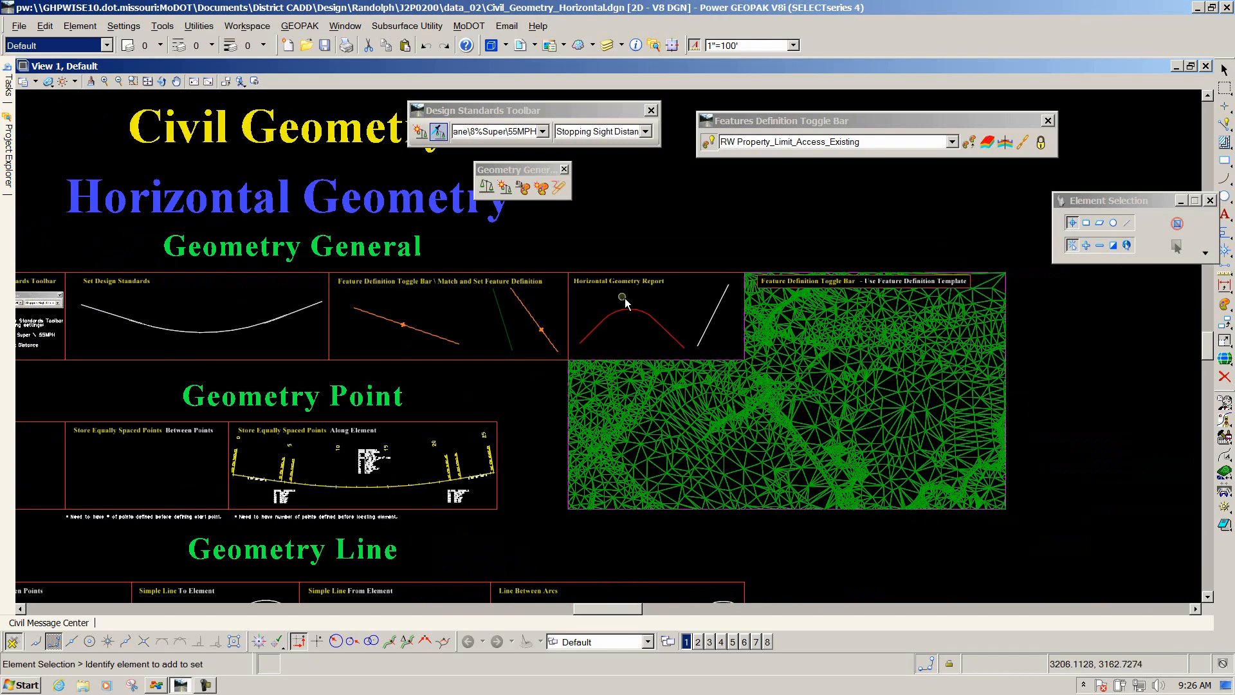
scroll(624, 299, up, 3)
scroll(869, 349, down, 3)
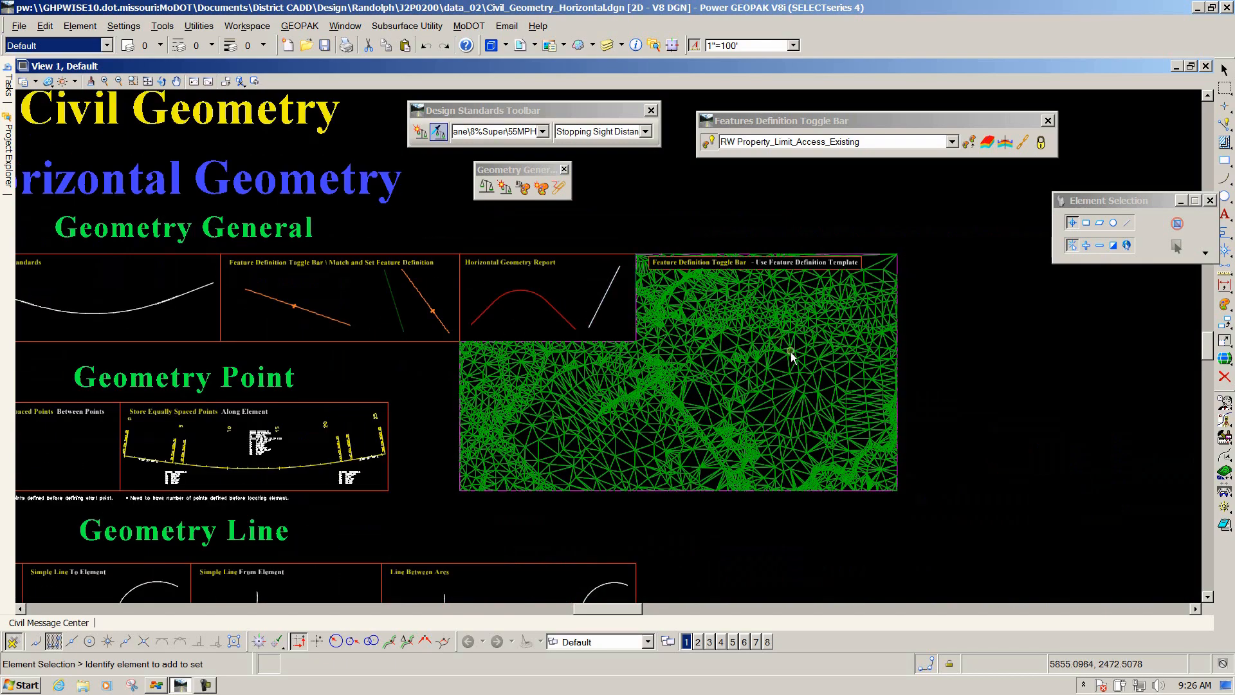
scroll(794, 361, up, 3)
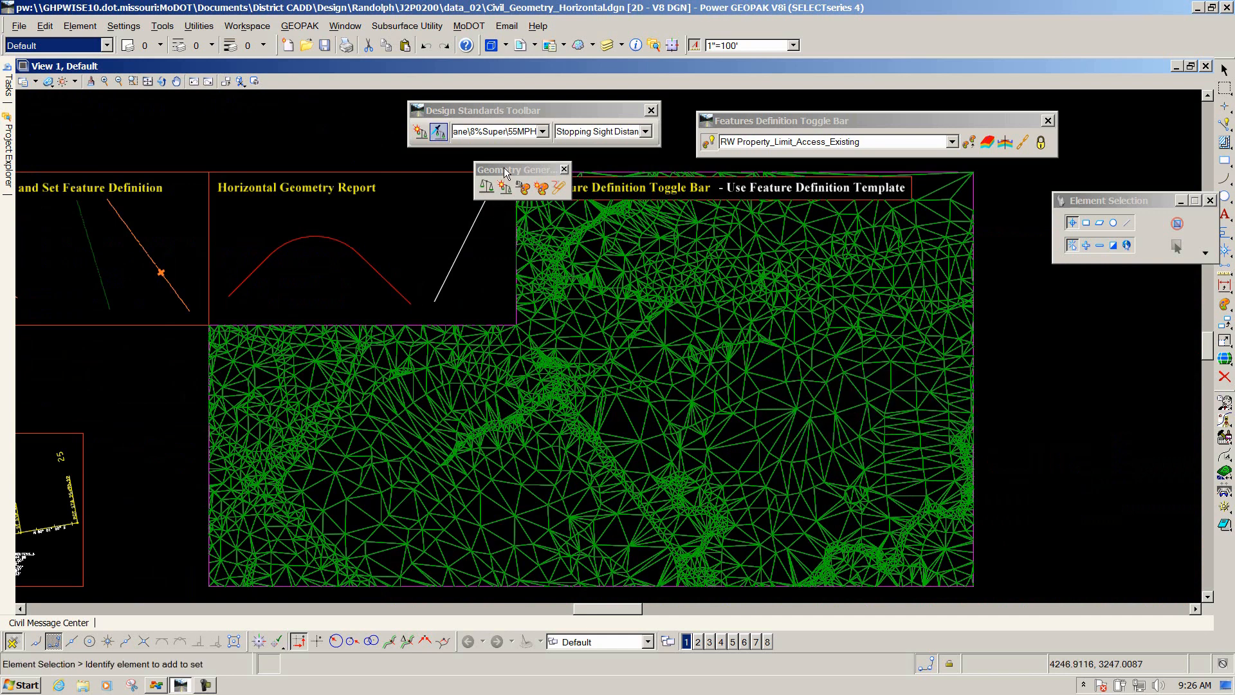
drag(495, 168, 83, 108)
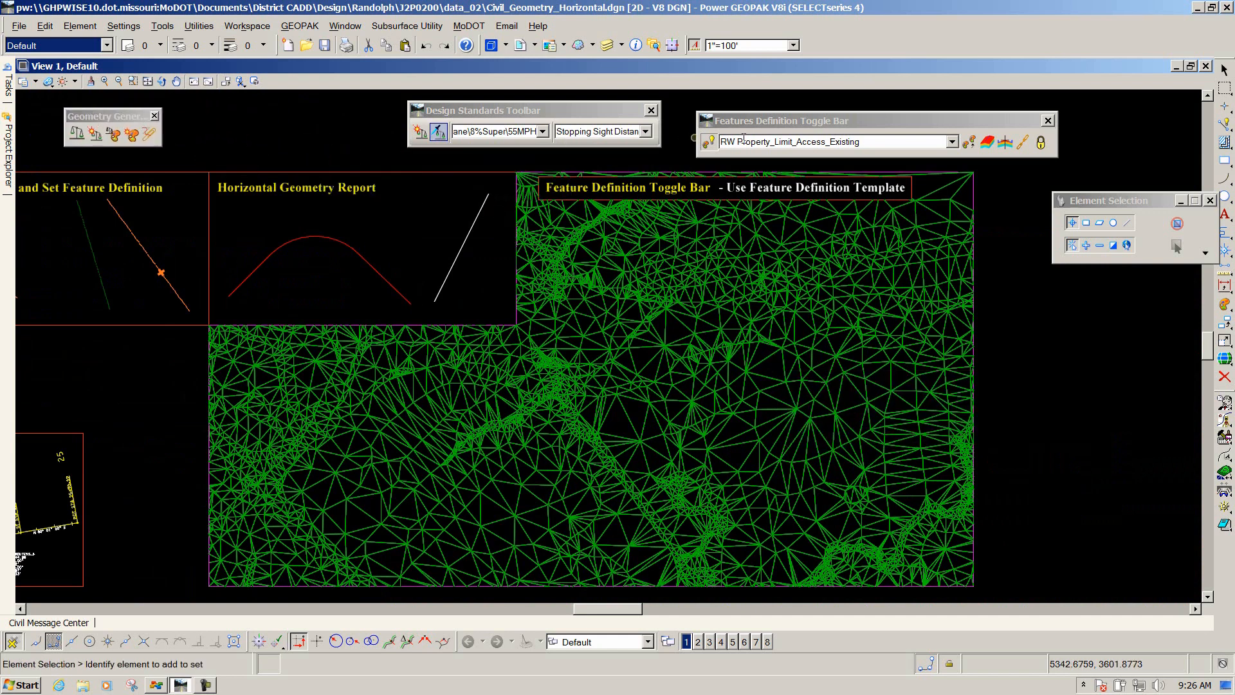
drag(540, 111, 367, 116)
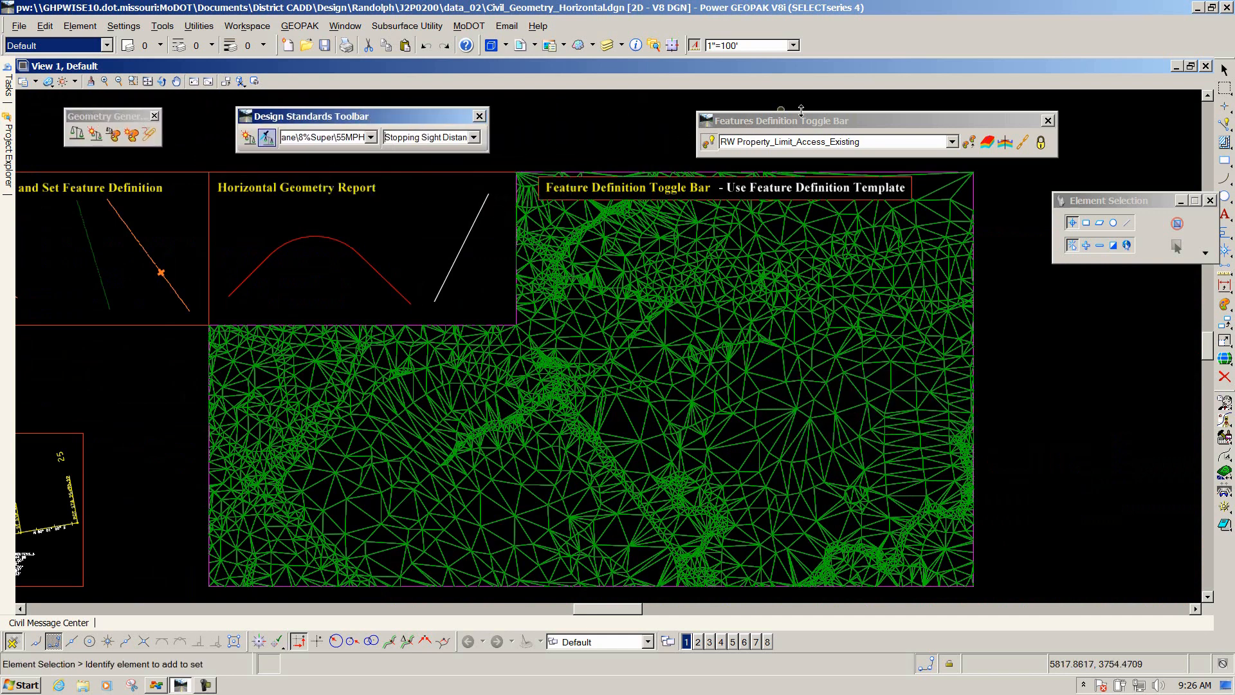
drag(815, 124, 628, 121)
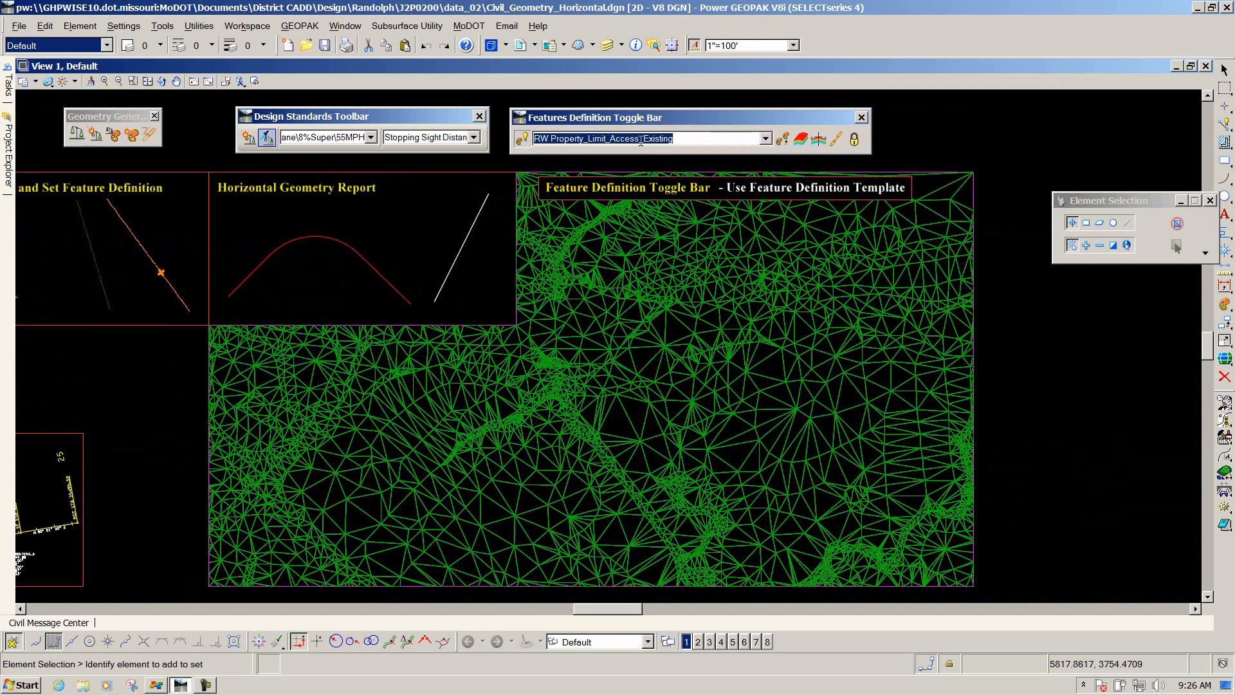
click(268, 146)
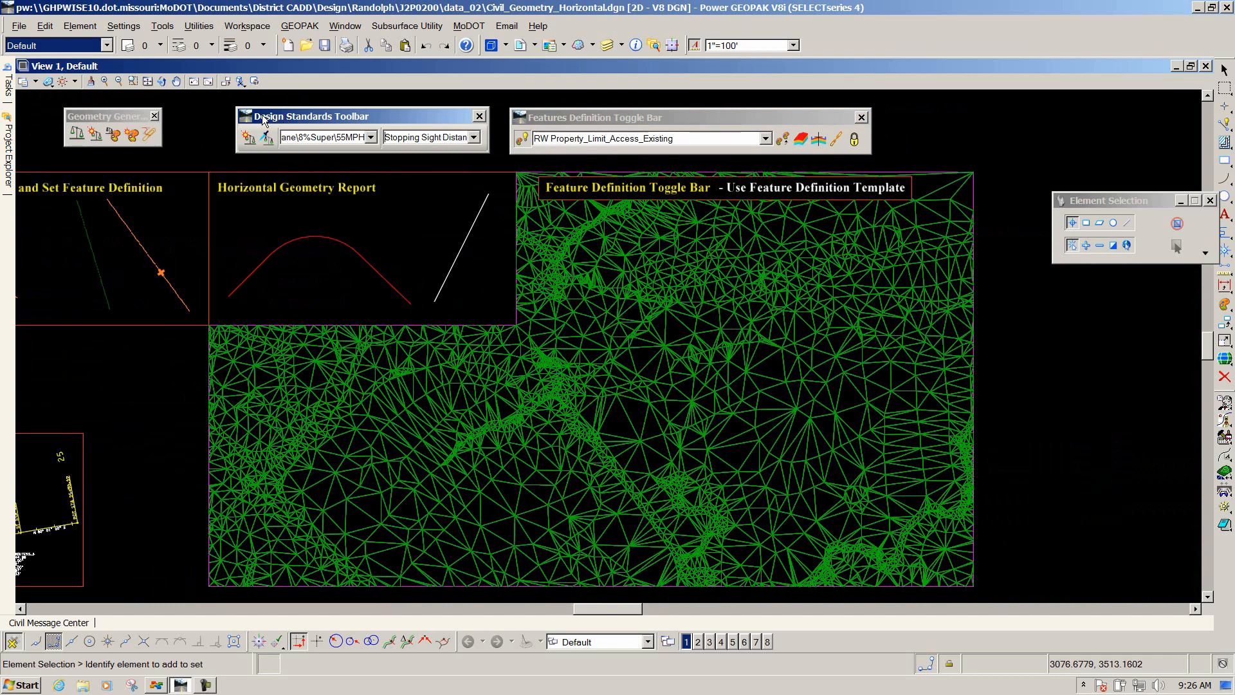
drag(381, 126, 150, 613)
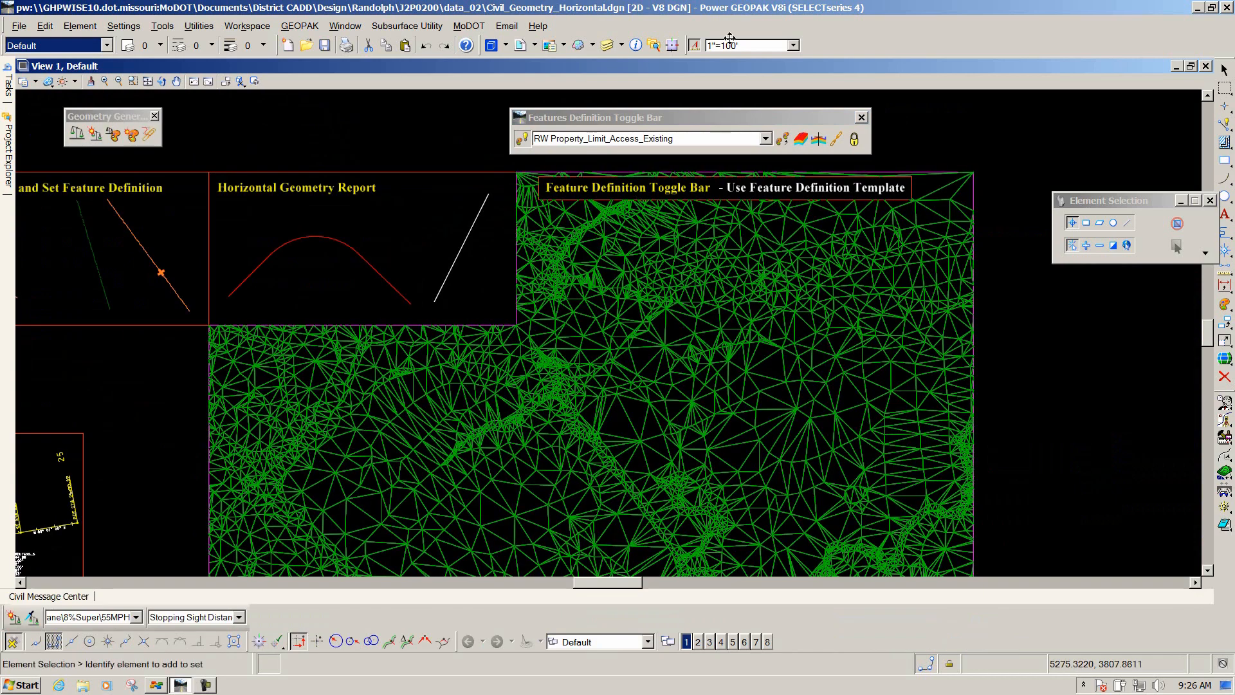
drag(723, 122, 663, 117)
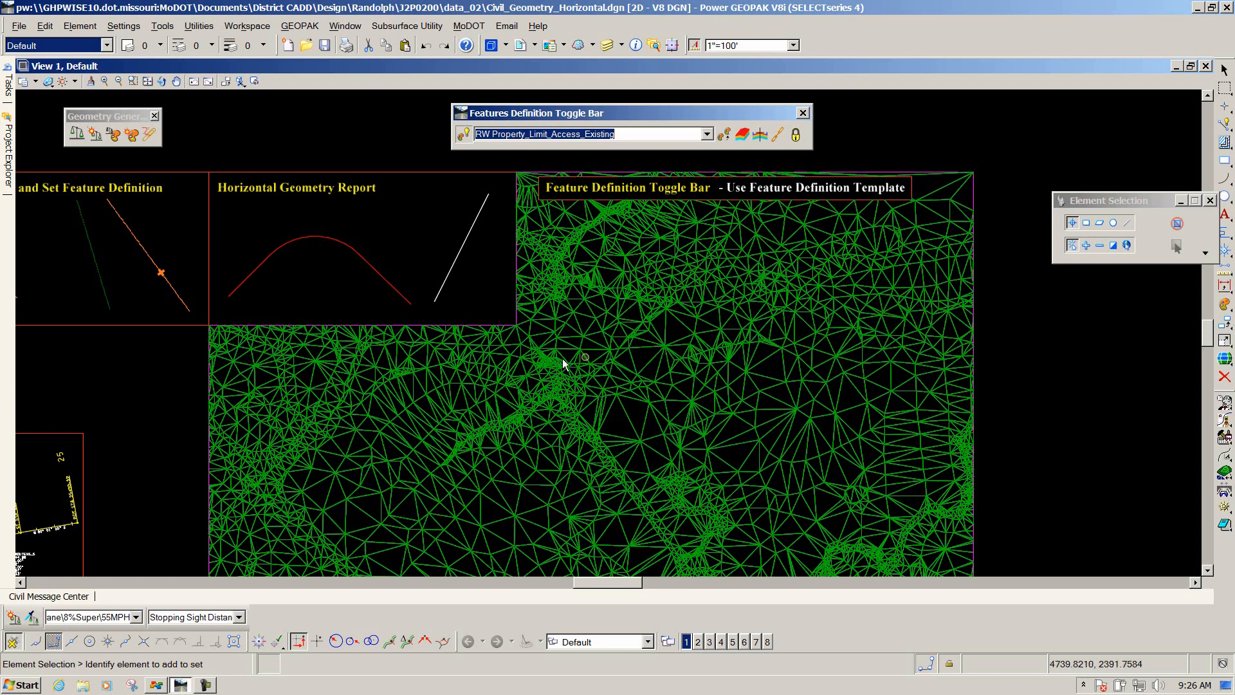
Set the active feature definition to Preliminary Planning's Asphalt Pavt 2 Lane w/ Agg Base Asphalt Shoulder.
mouse_move(869, 331)
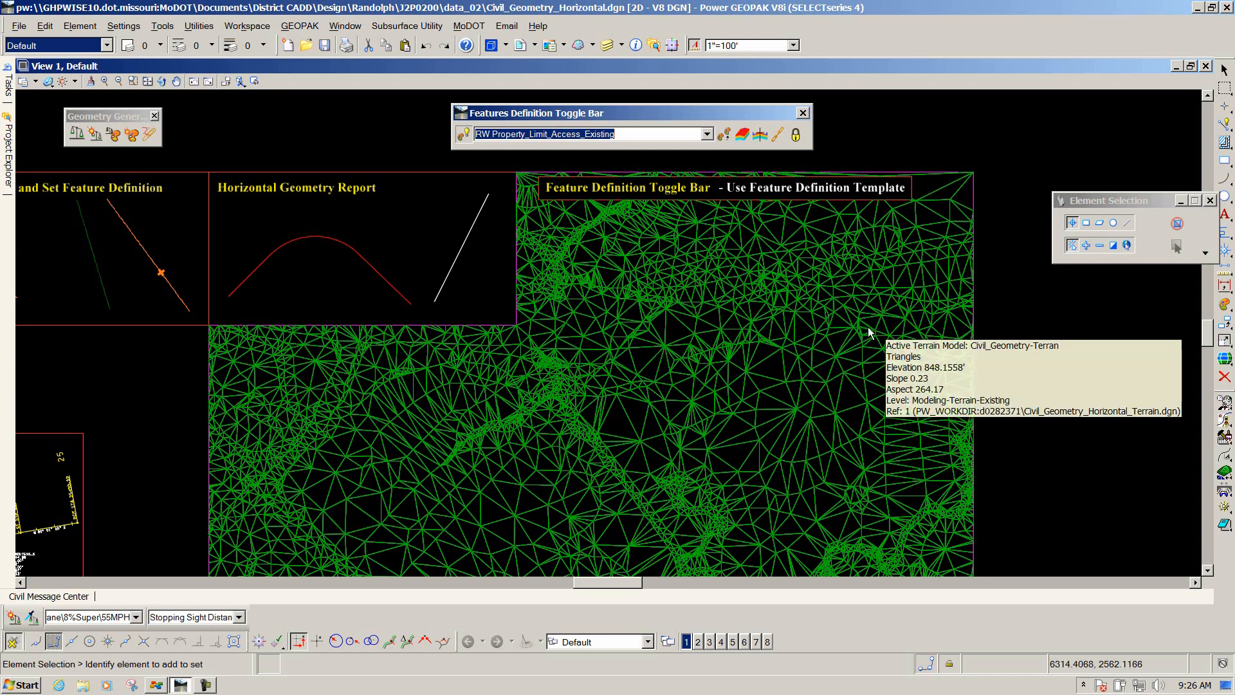
click(708, 135)
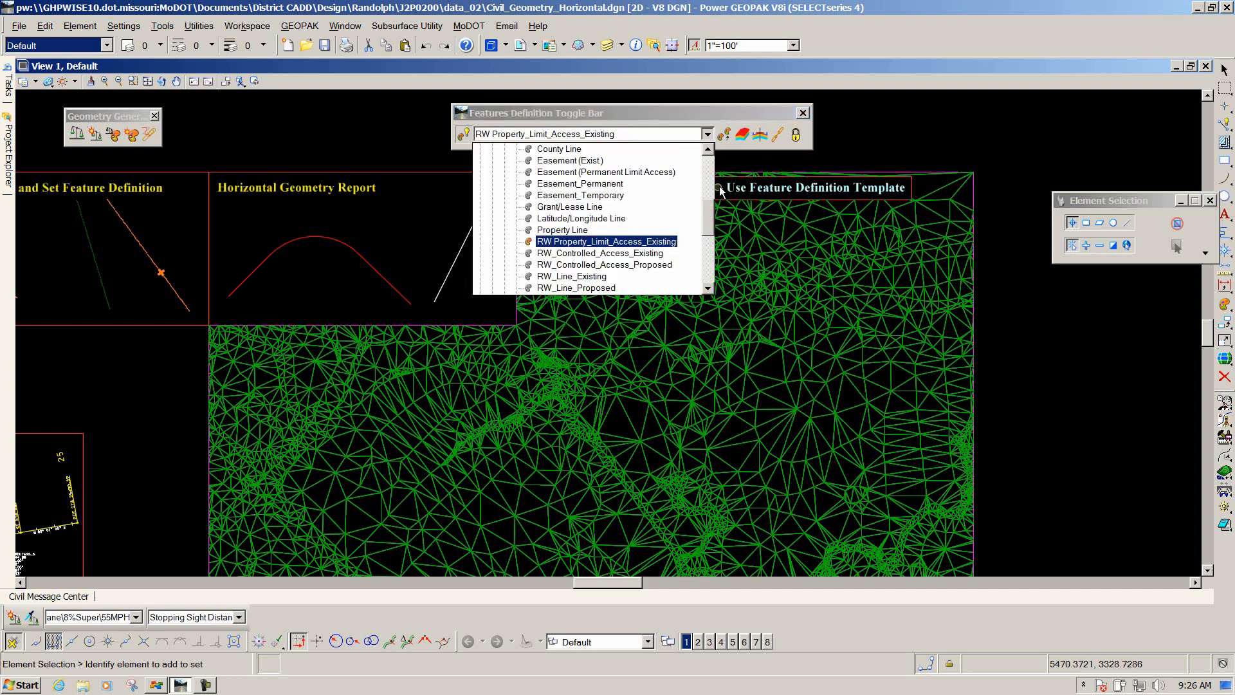
drag(713, 218, 717, 169)
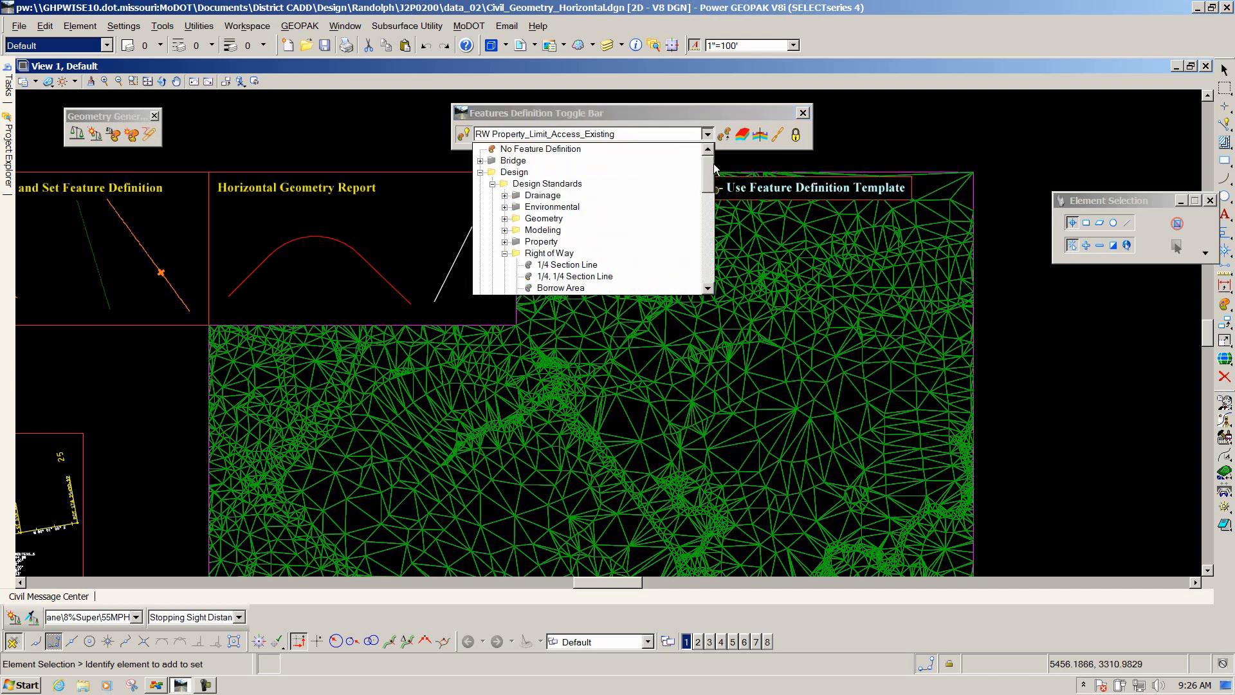
click(505, 252)
click(493, 184)
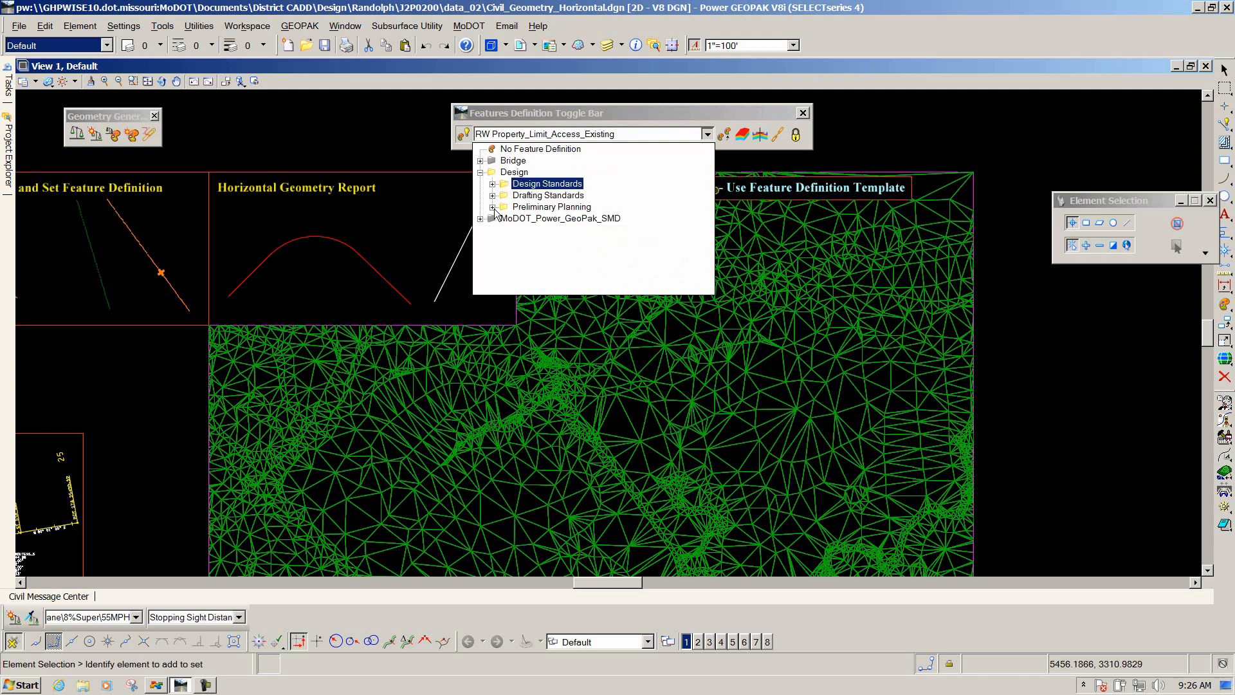
click(492, 207)
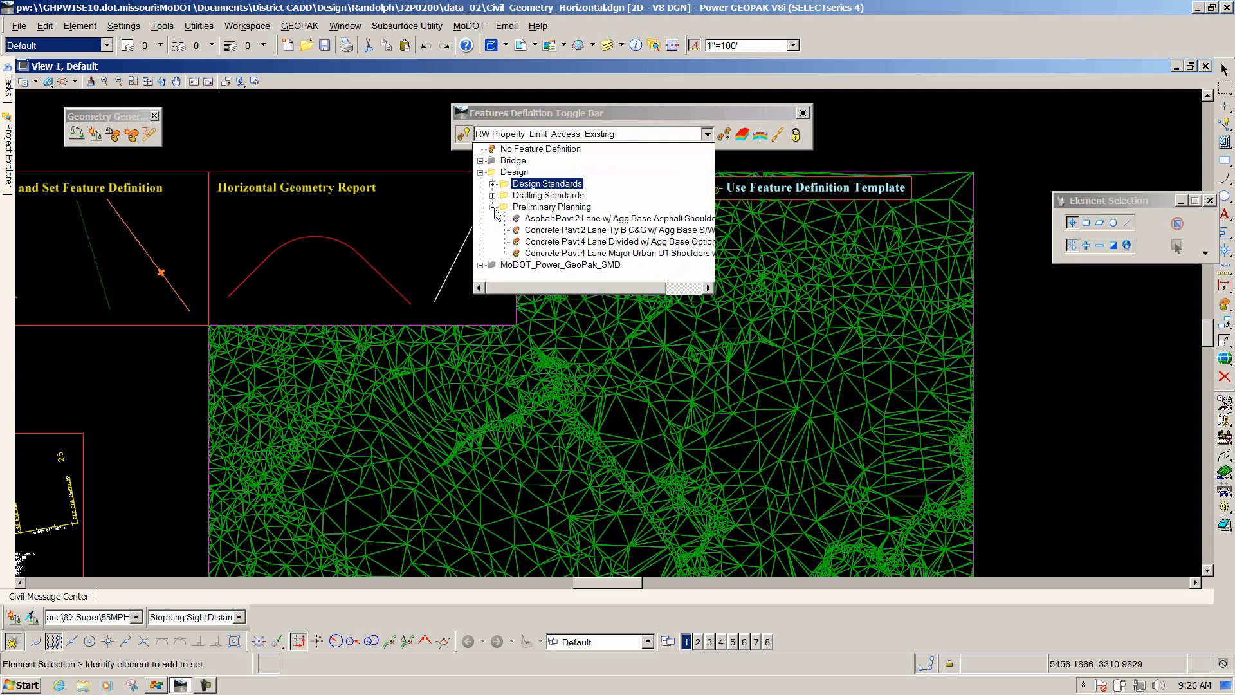
click(570, 220)
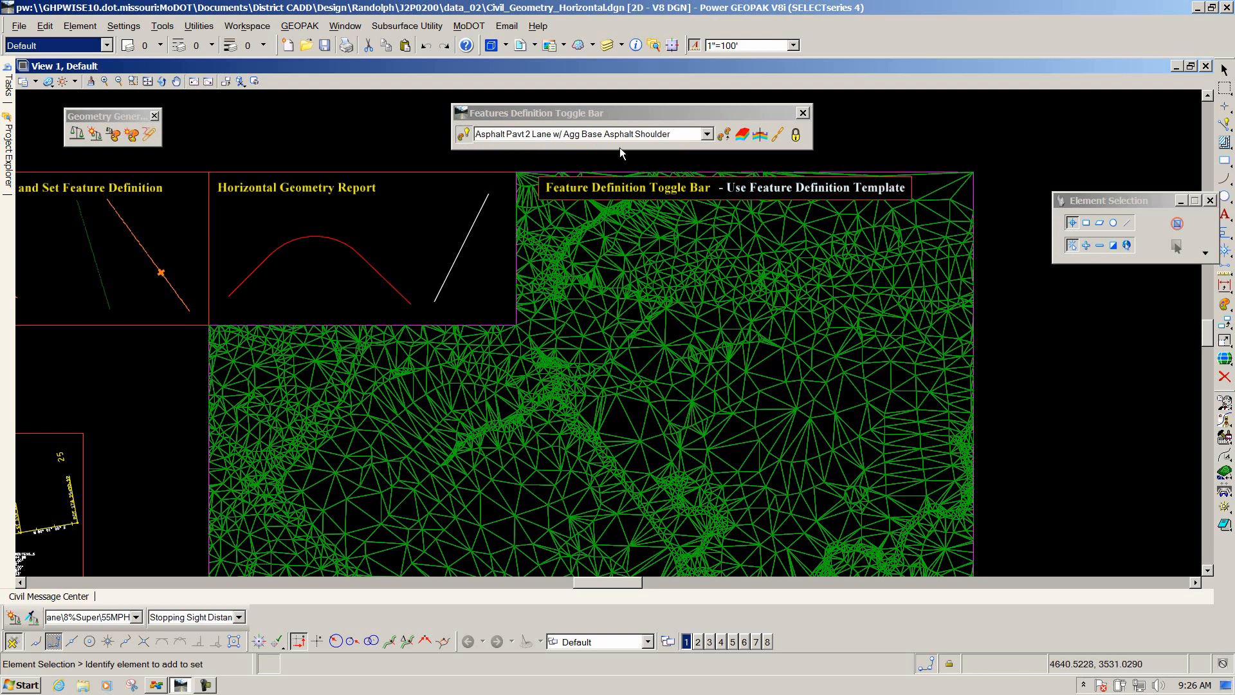
Turn on the feature definition toggles for using the active feature and its template.
click(739, 134)
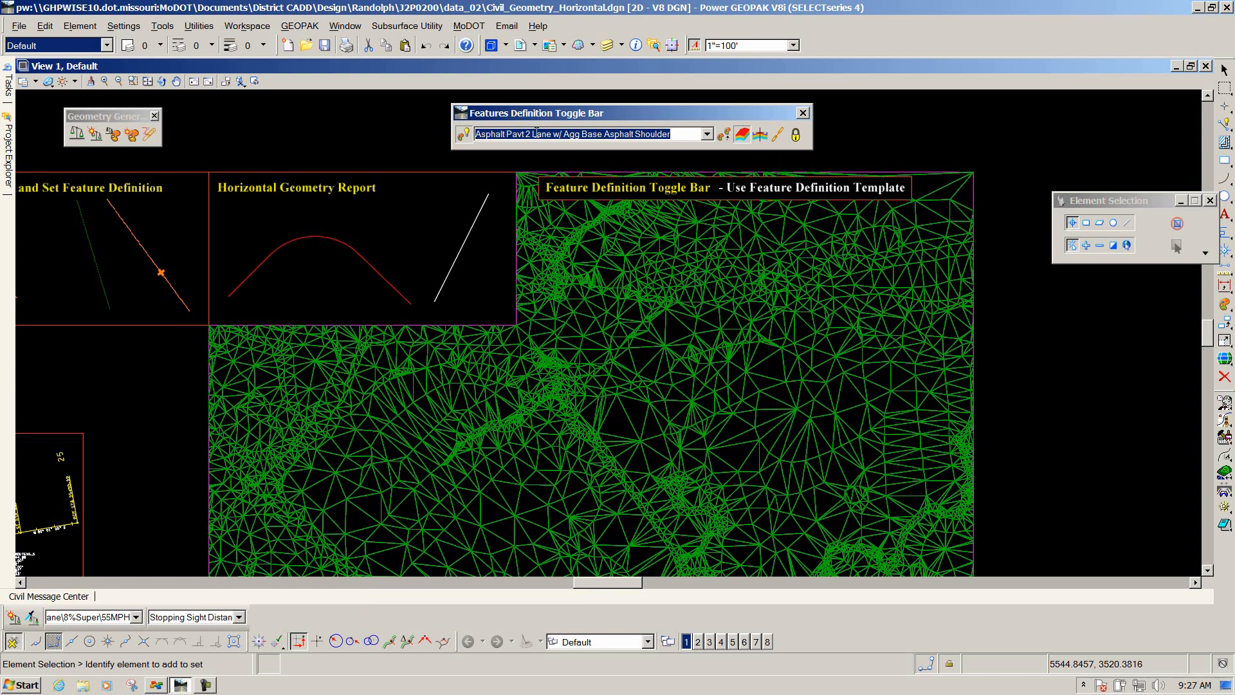
click(760, 135)
mouse_move(893, 336)
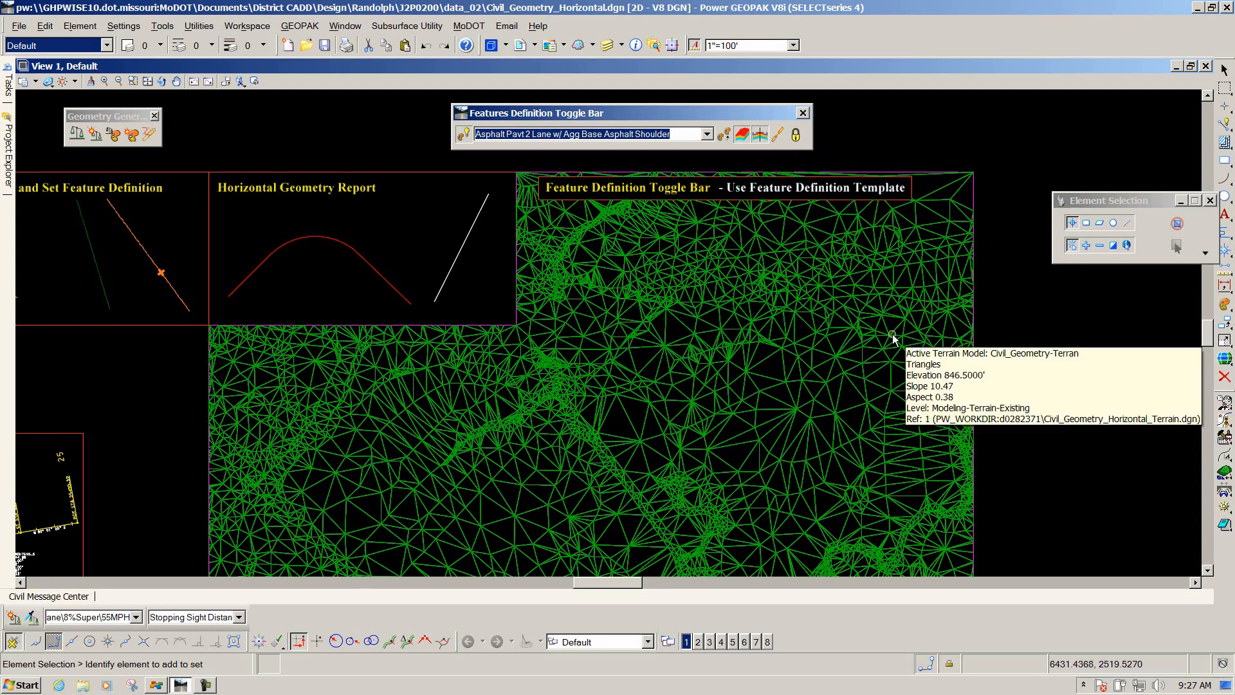
Draw a line about 3790 ft long at about N69°21'55"E across the terrain with the Line tool.
mouse_move(7, 87)
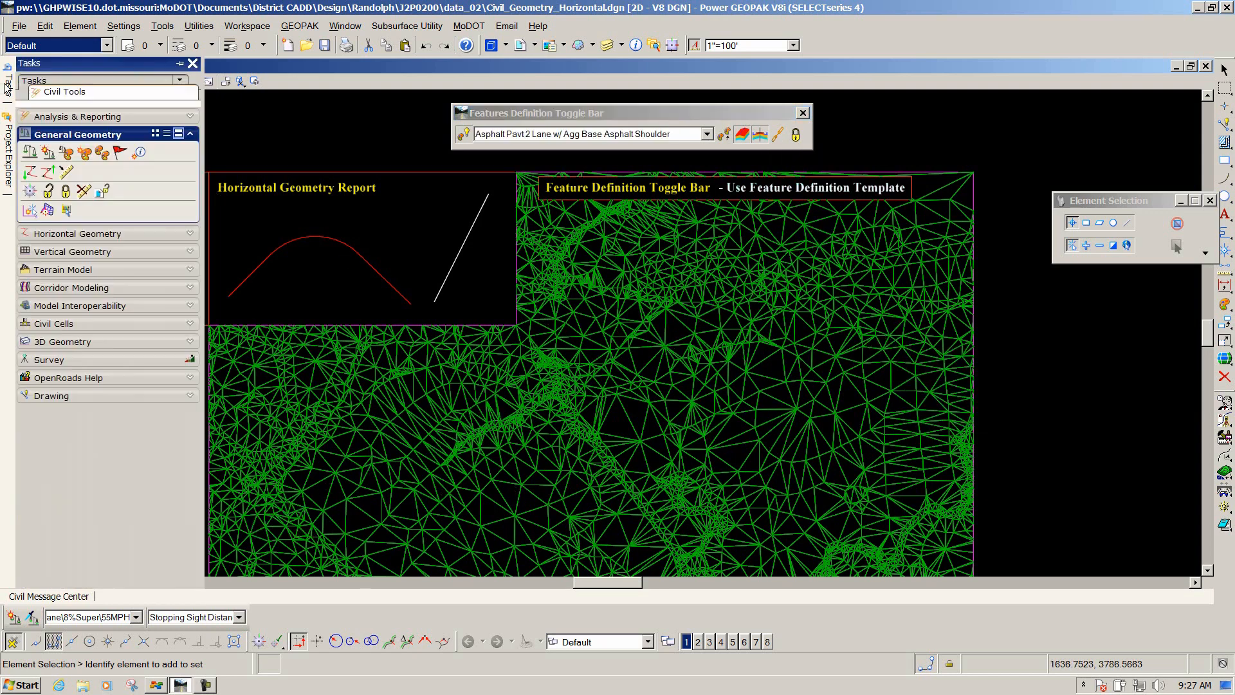
click(57, 233)
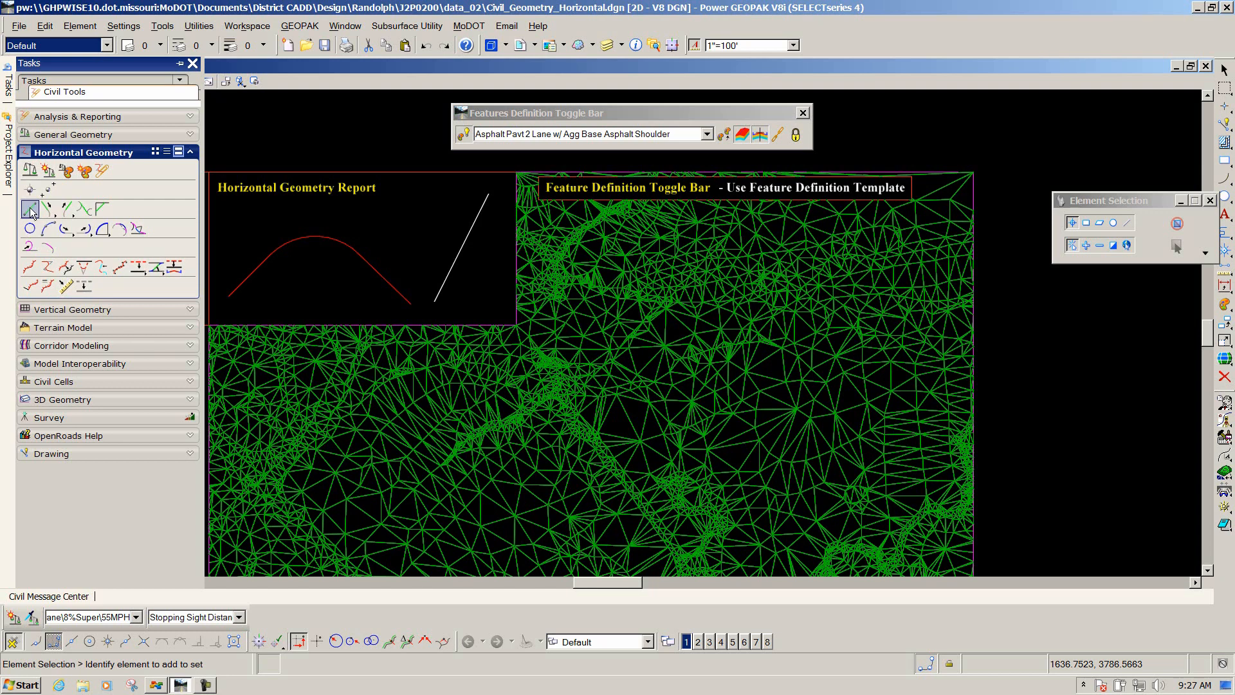
click(30, 210)
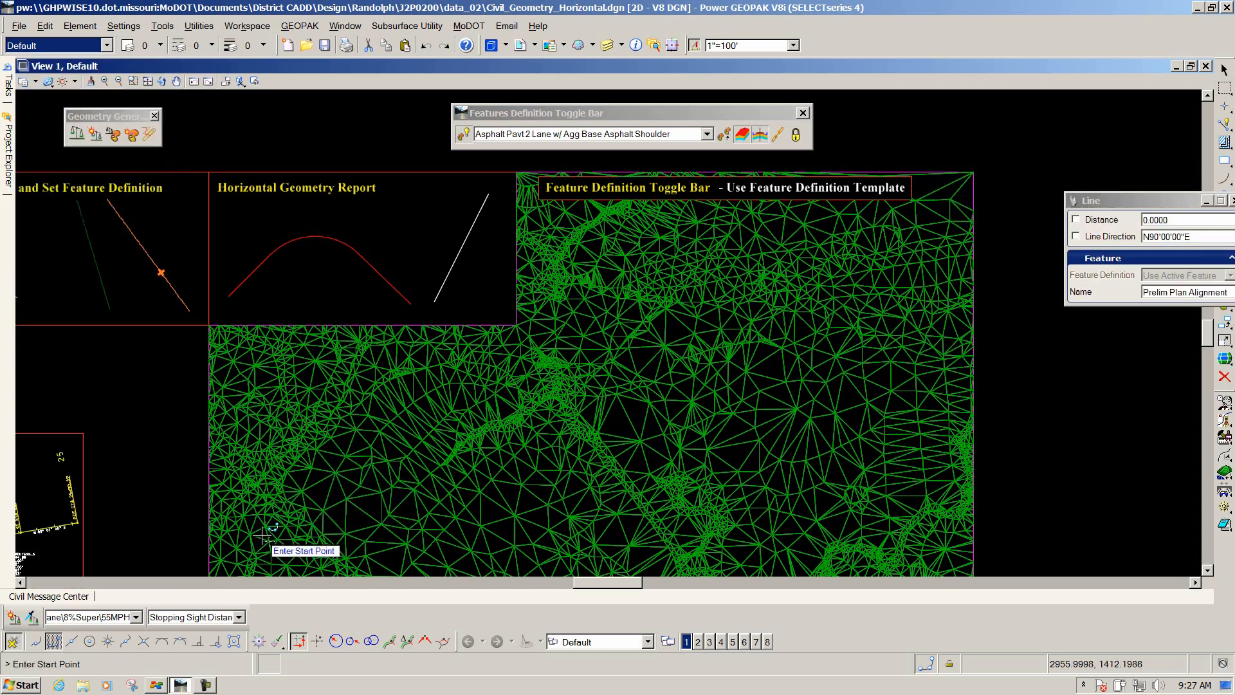
click(269, 542)
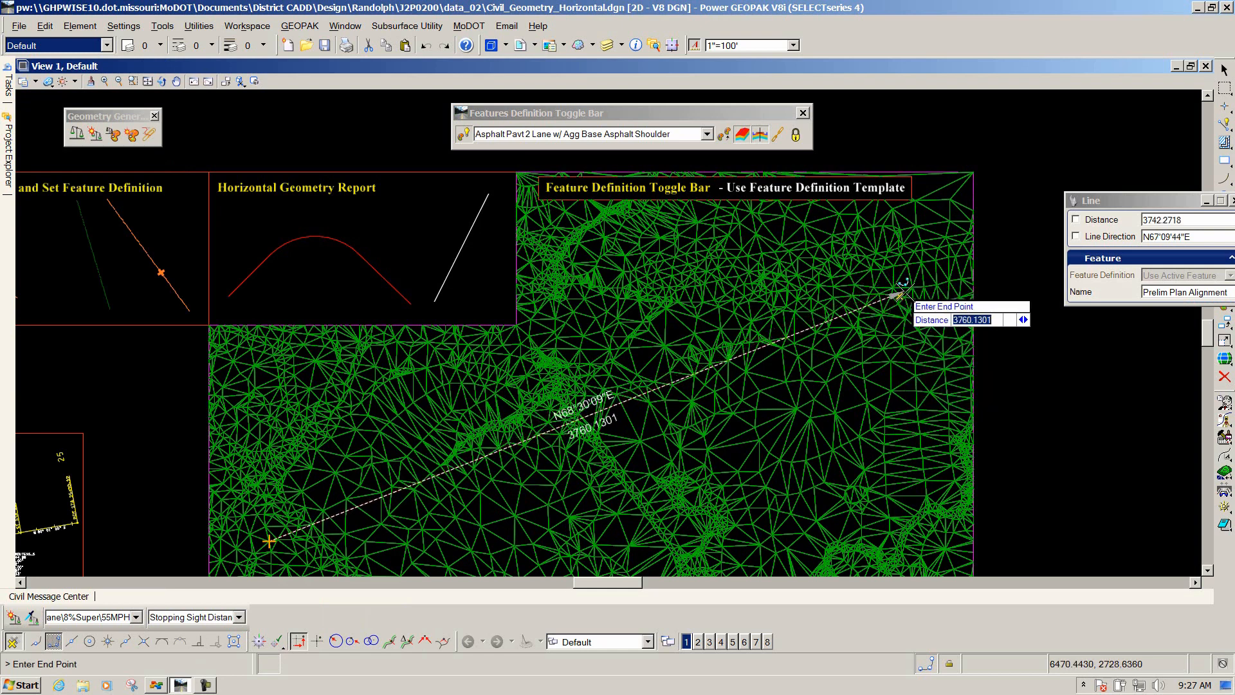
click(913, 370)
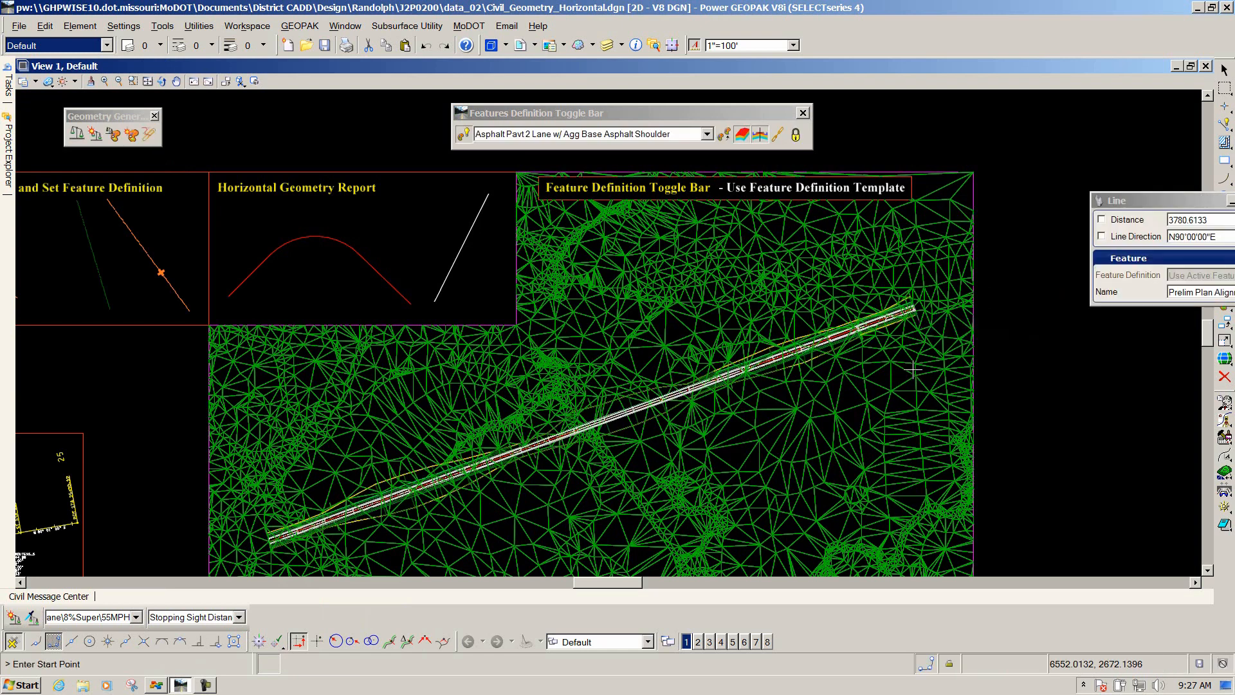
Zoom in and out along the drawn corridor in the plan view to examine its template edges.
scroll(322, 515, up, 2)
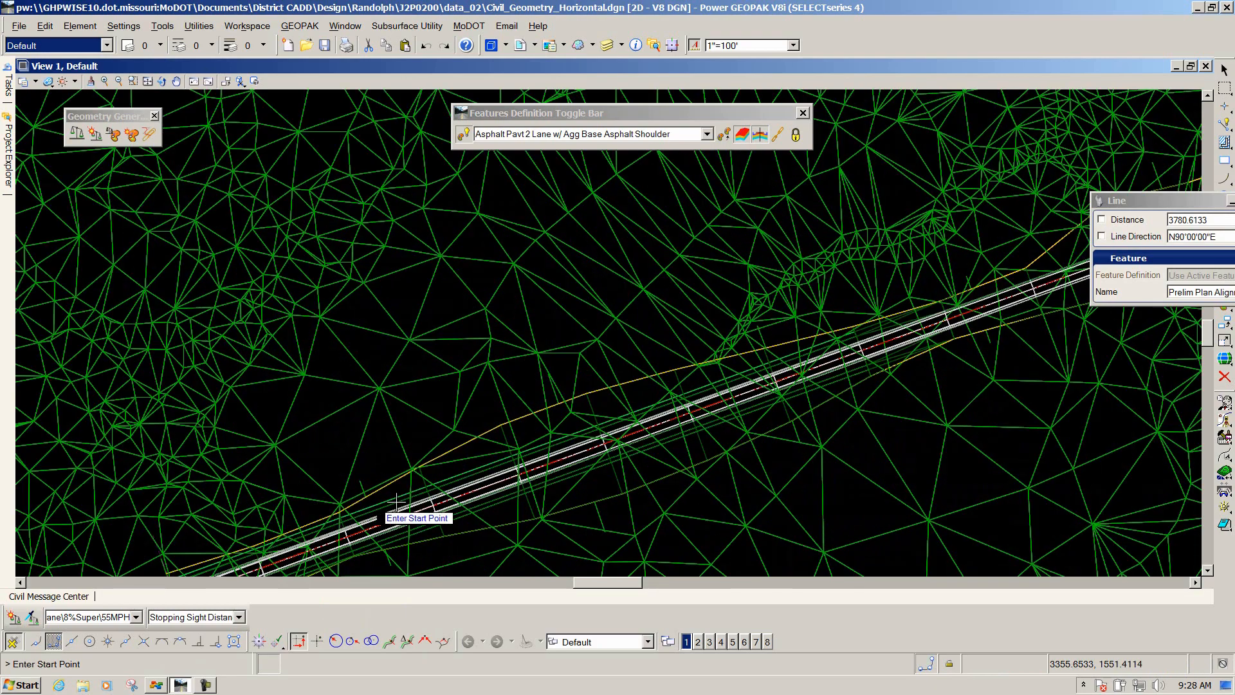
scroll(415, 509, up, 2)
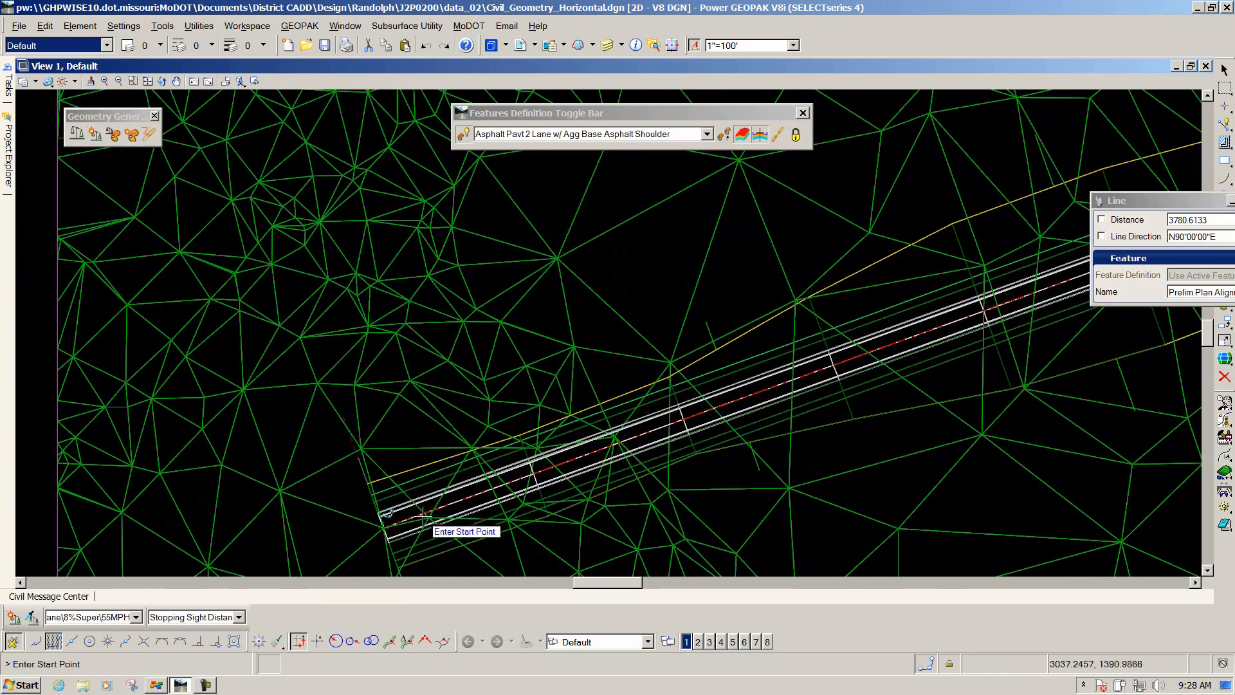
scroll(409, 438, down, 2)
scroll(409, 444, up, 2)
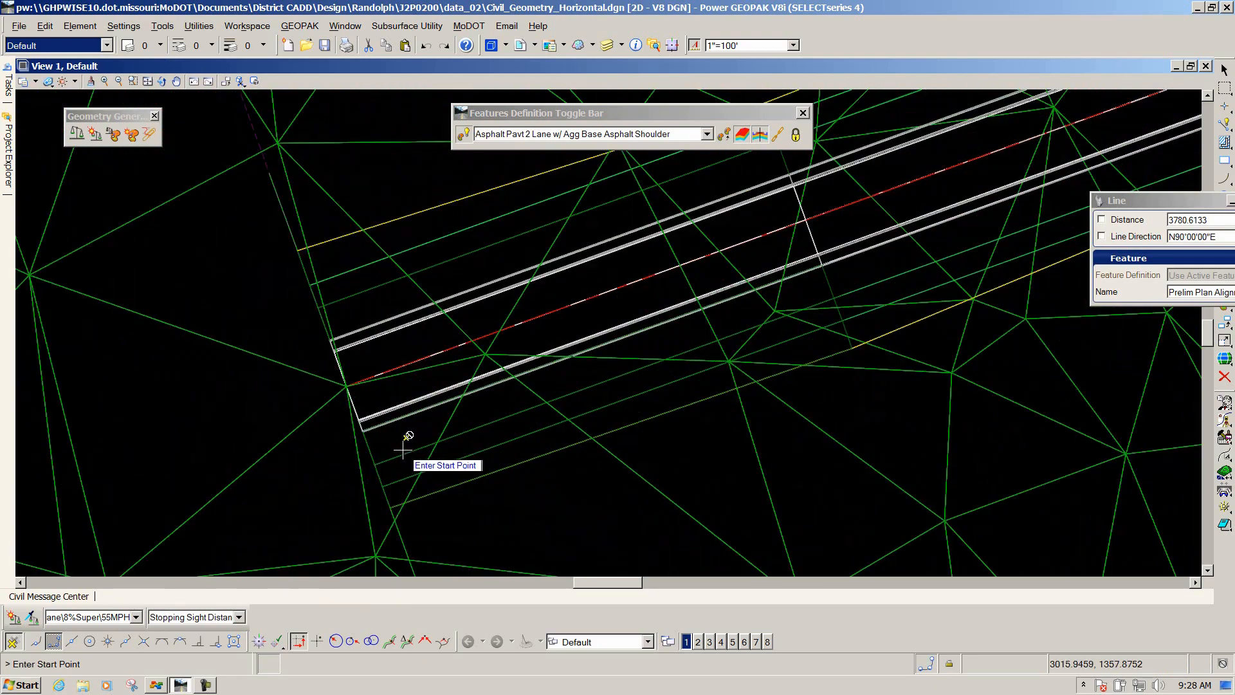
scroll(392, 441, down, 1)
scroll(386, 447, down, 4)
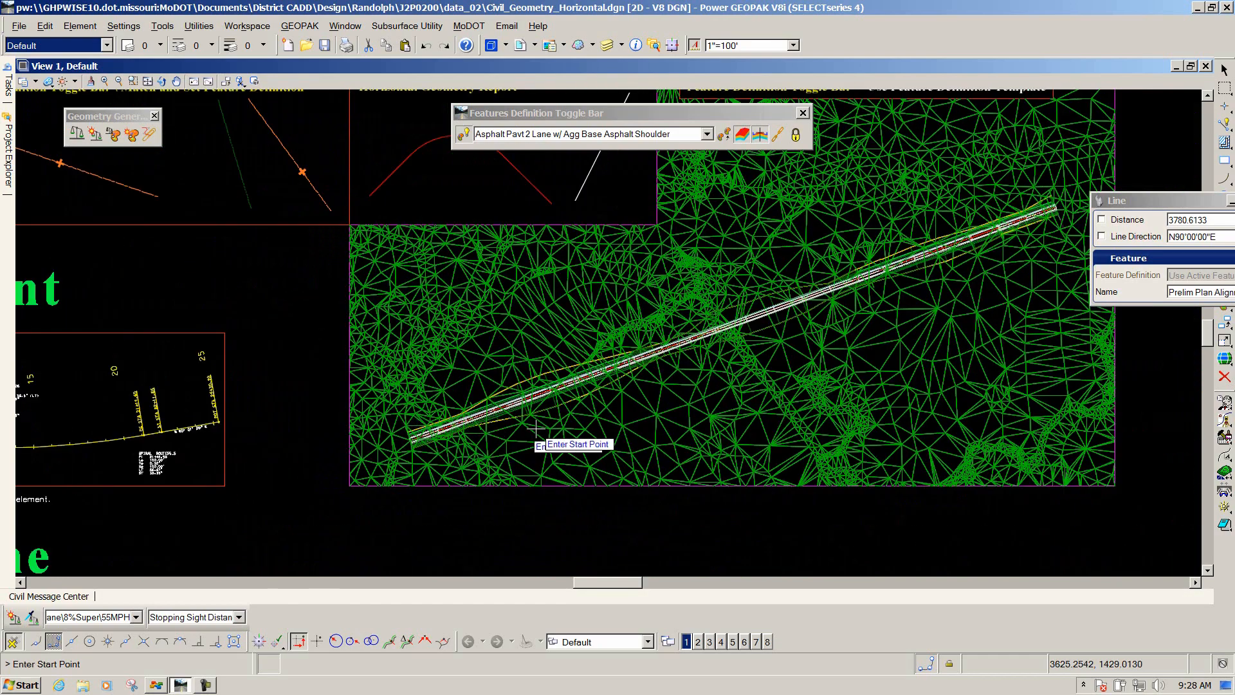
scroll(1040, 199, up, 2)
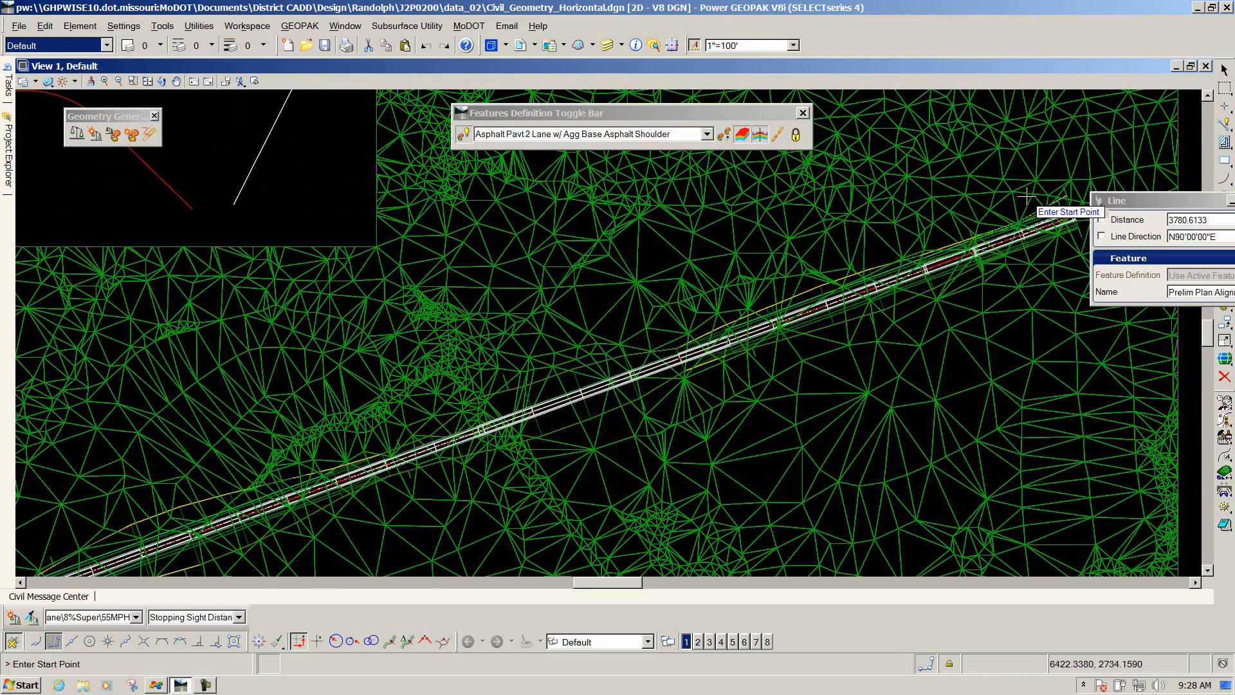
scroll(724, 266, down, 2)
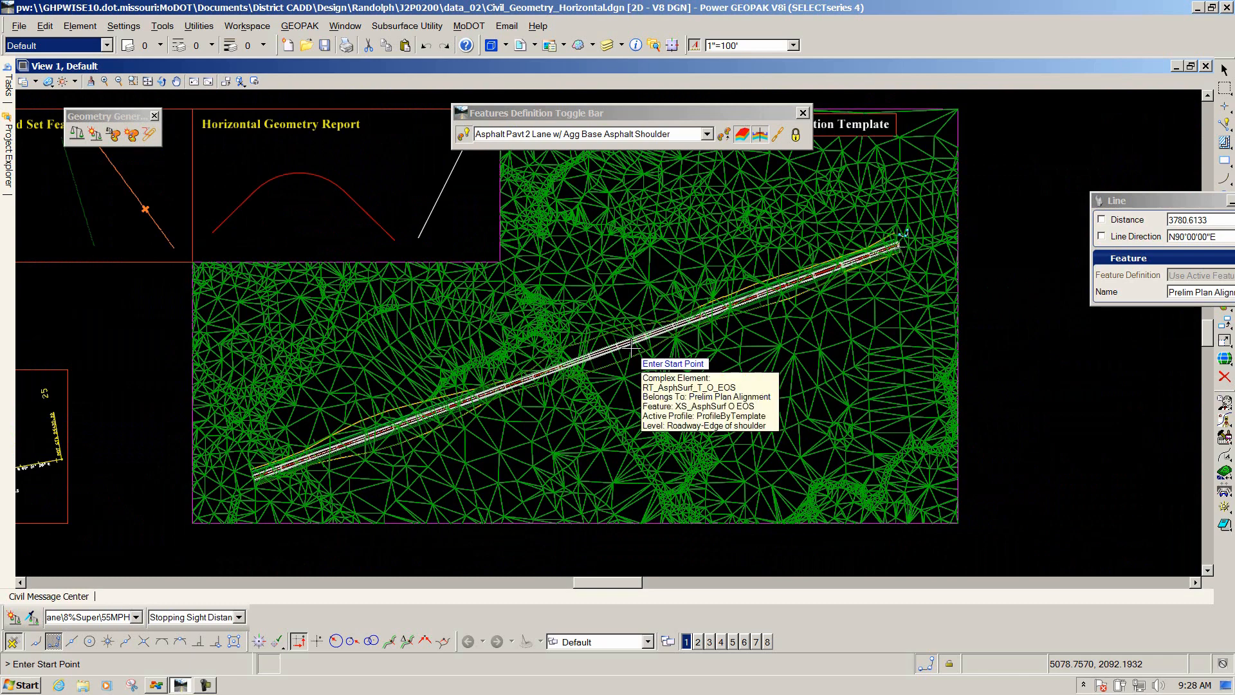
Open the 3D view beside the plan view and zoom in to examine the corridor on the terrain.
key(F9)
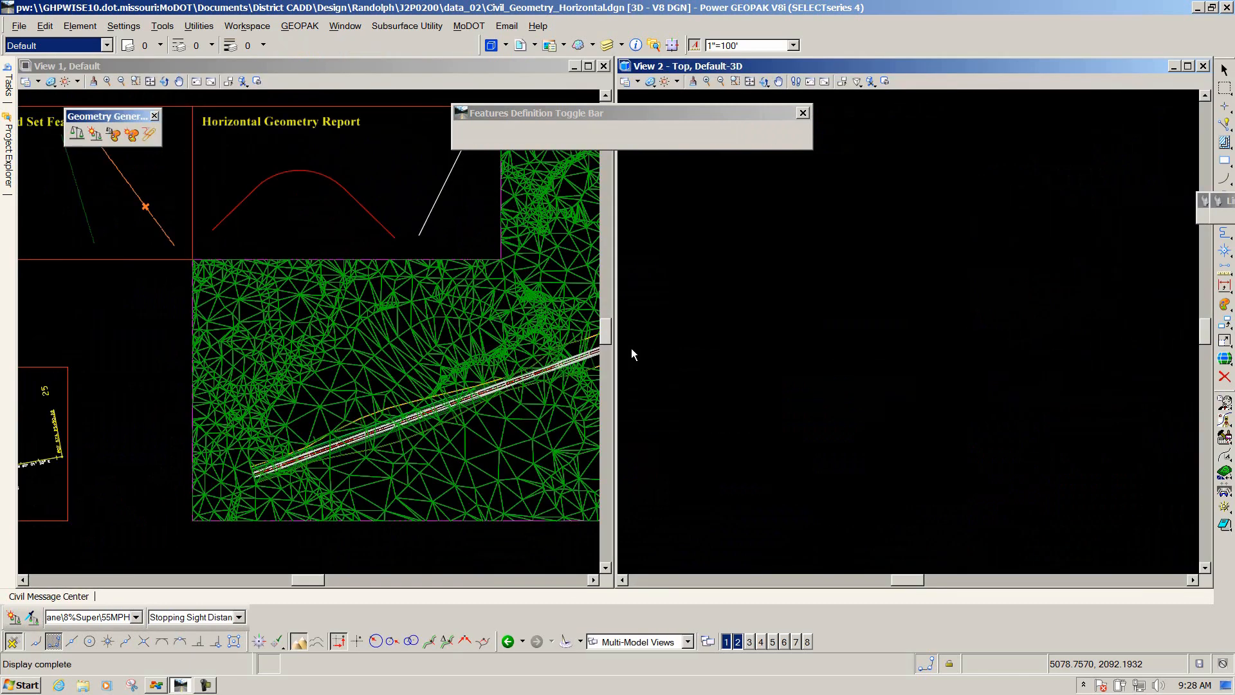
click(632, 348)
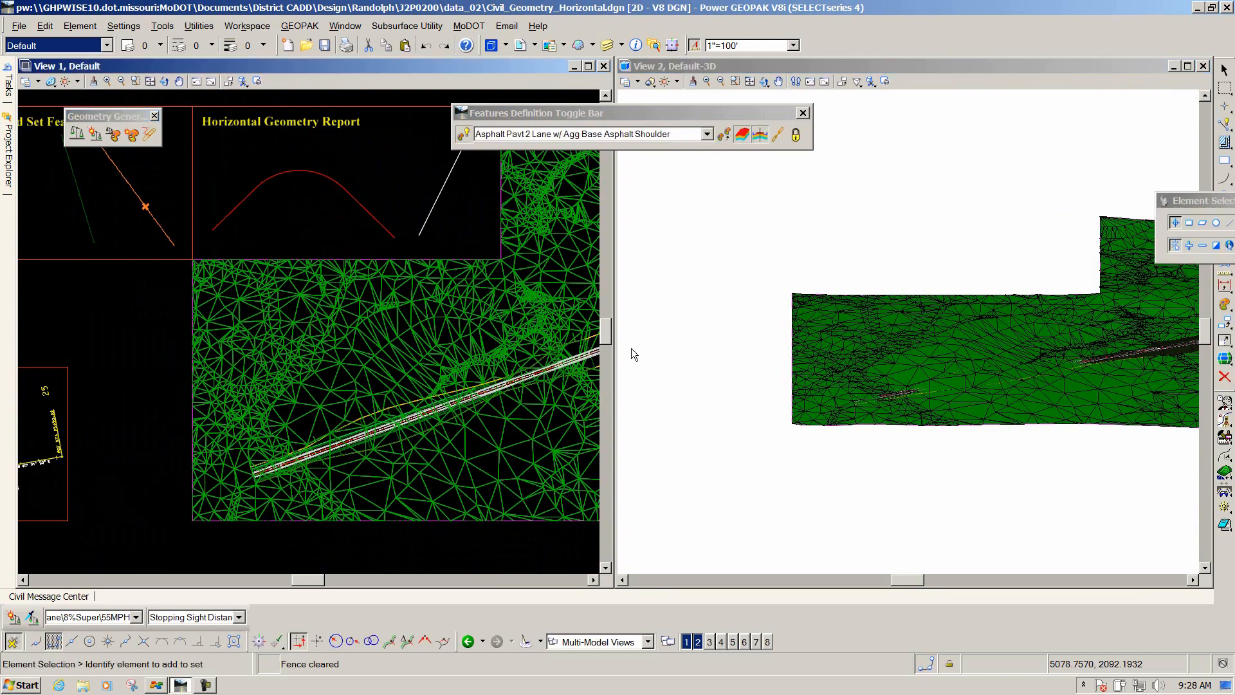
scroll(1046, 342, up, 3)
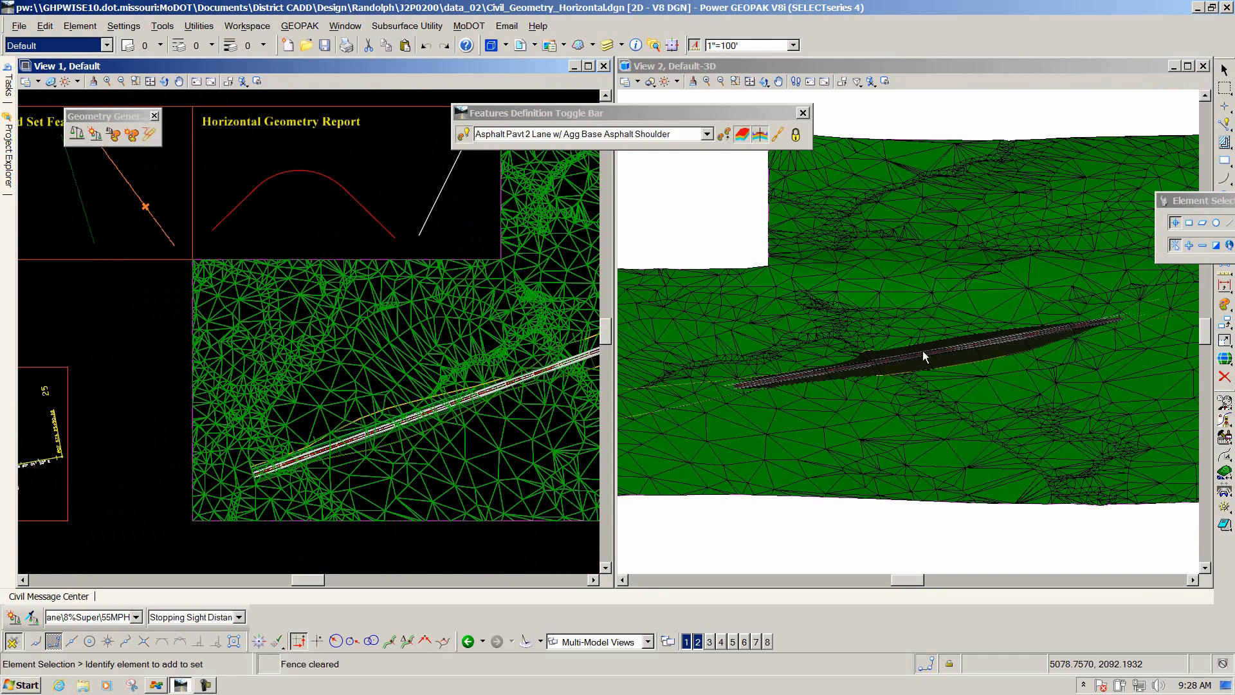
scroll(894, 358, up, 2)
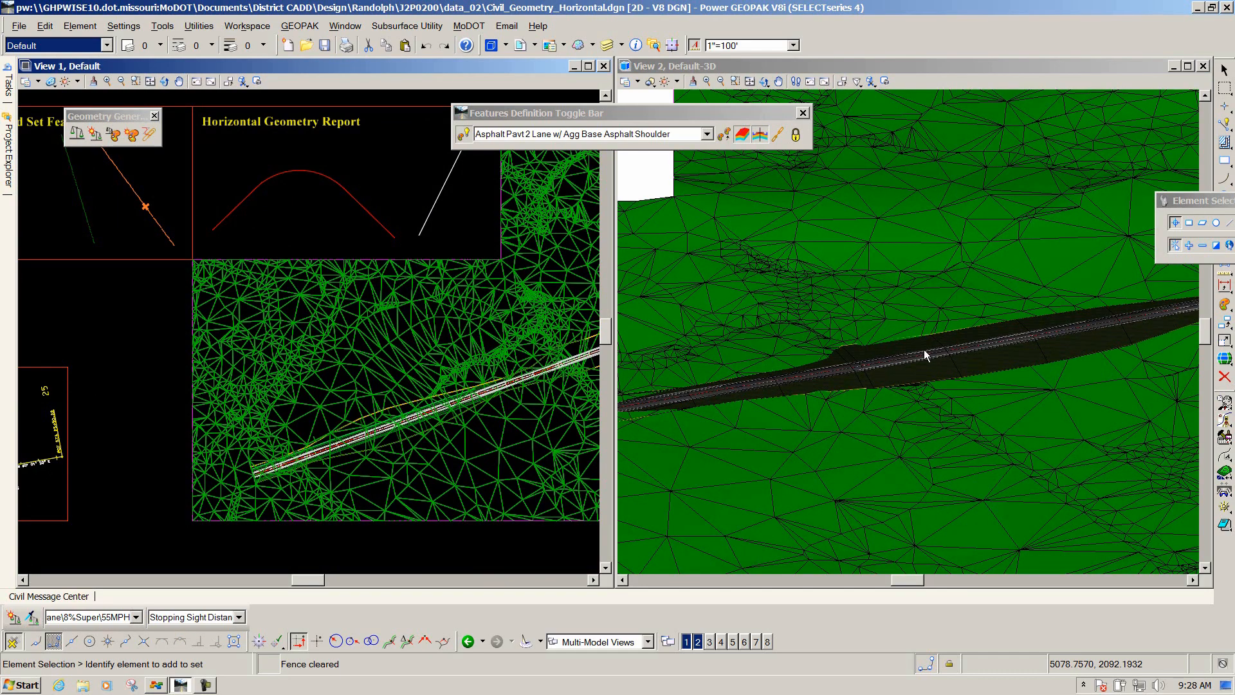
scroll(940, 352, down, 4)
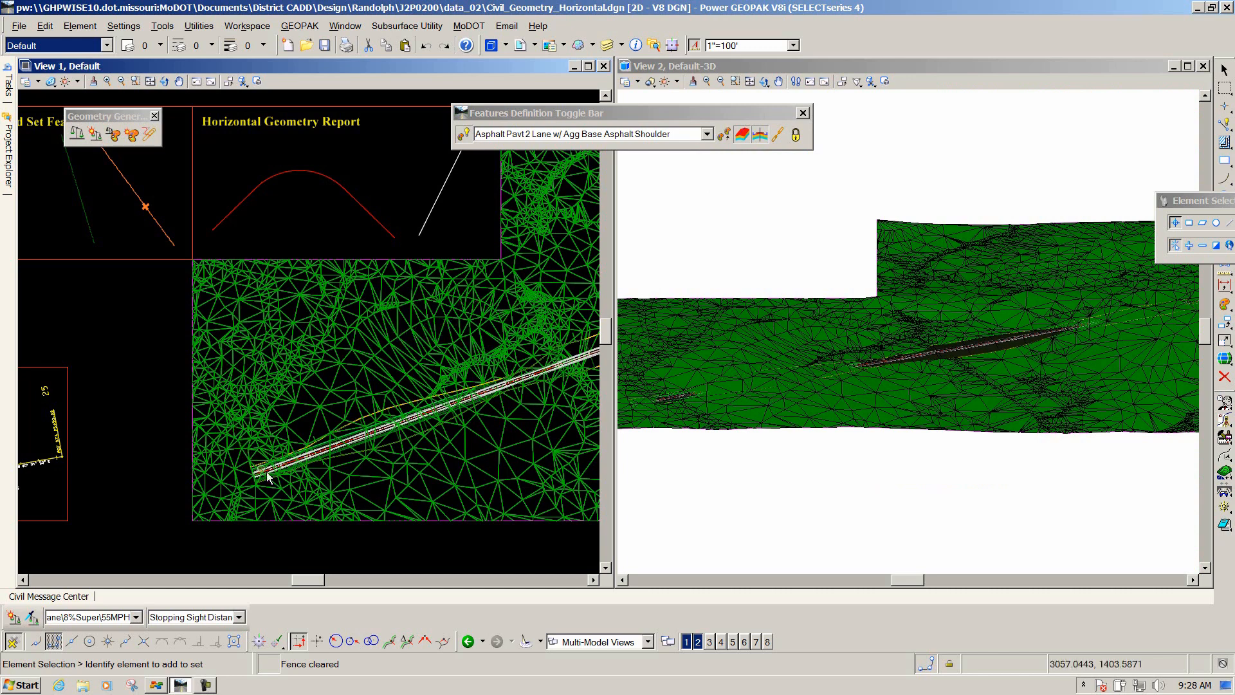
Select the terrain model in the plan view and set its Override Symbology to Yes, turning off Triangles.
click(193, 370)
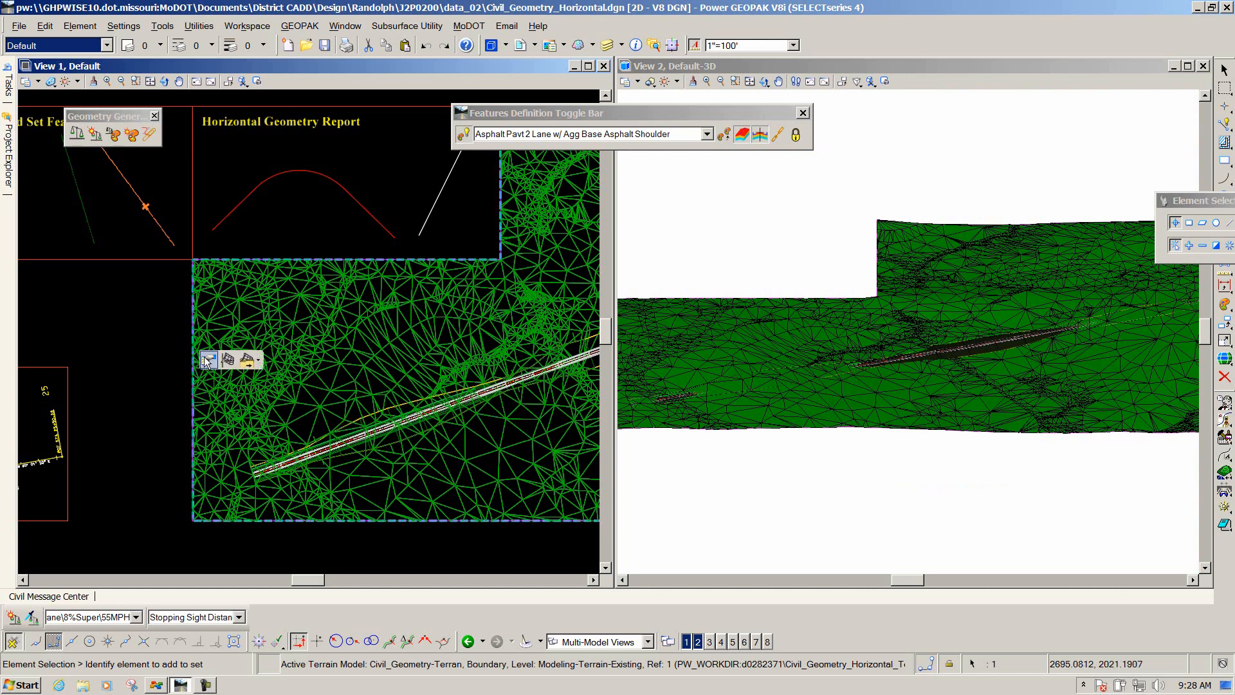
click(208, 360)
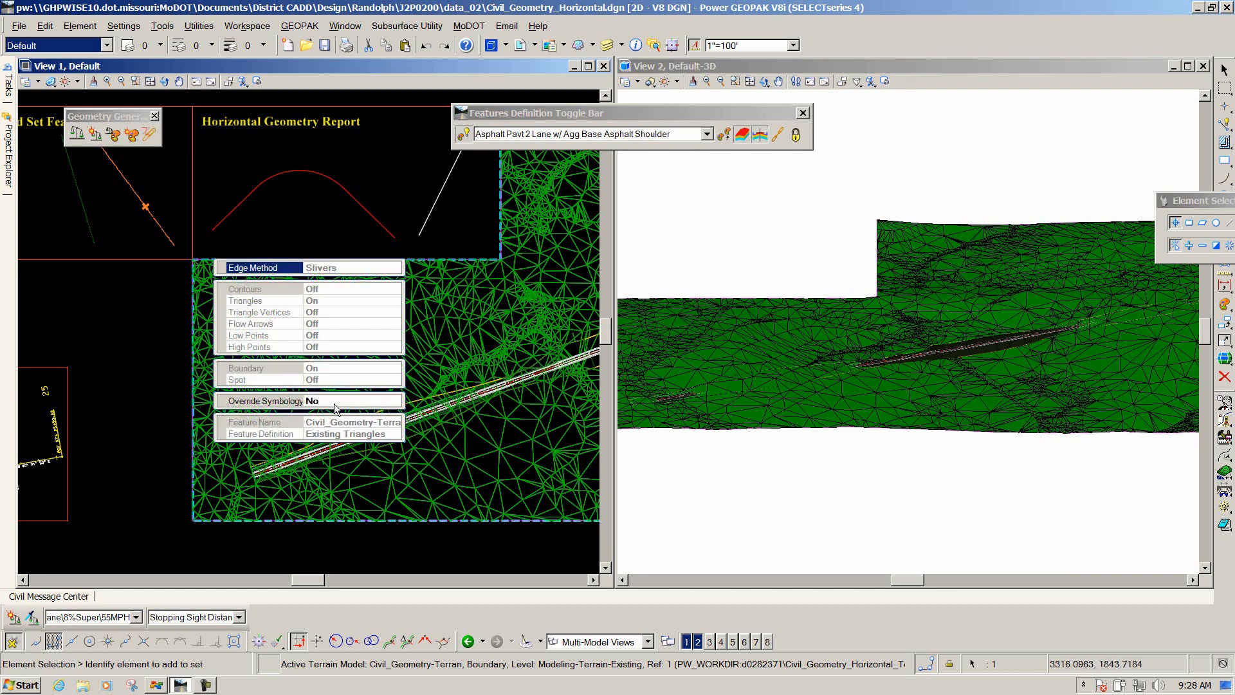
click(324, 400)
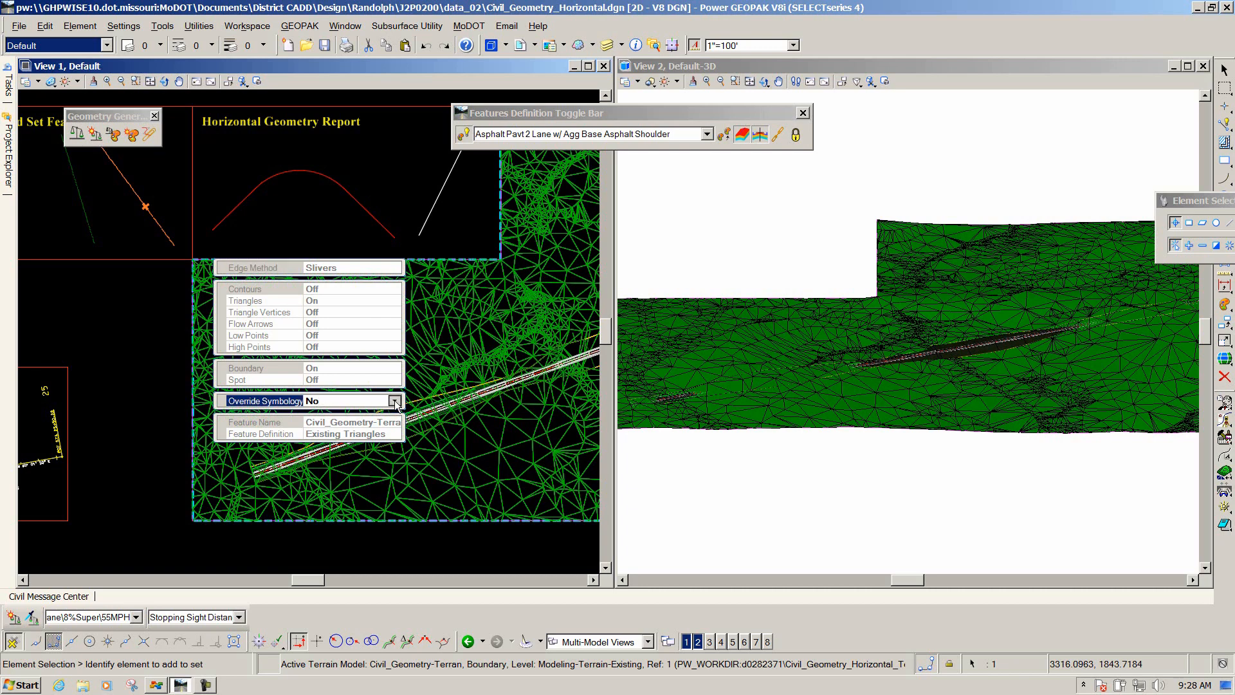
click(350, 401)
click(341, 424)
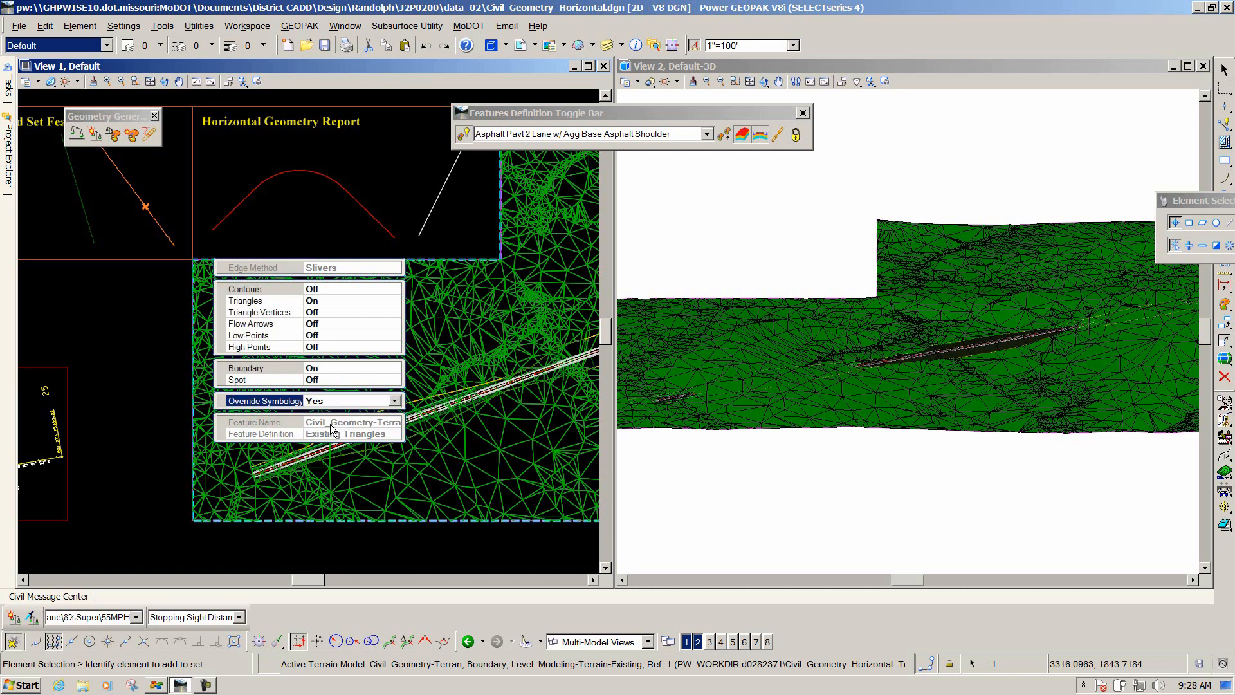
double_click(251, 301)
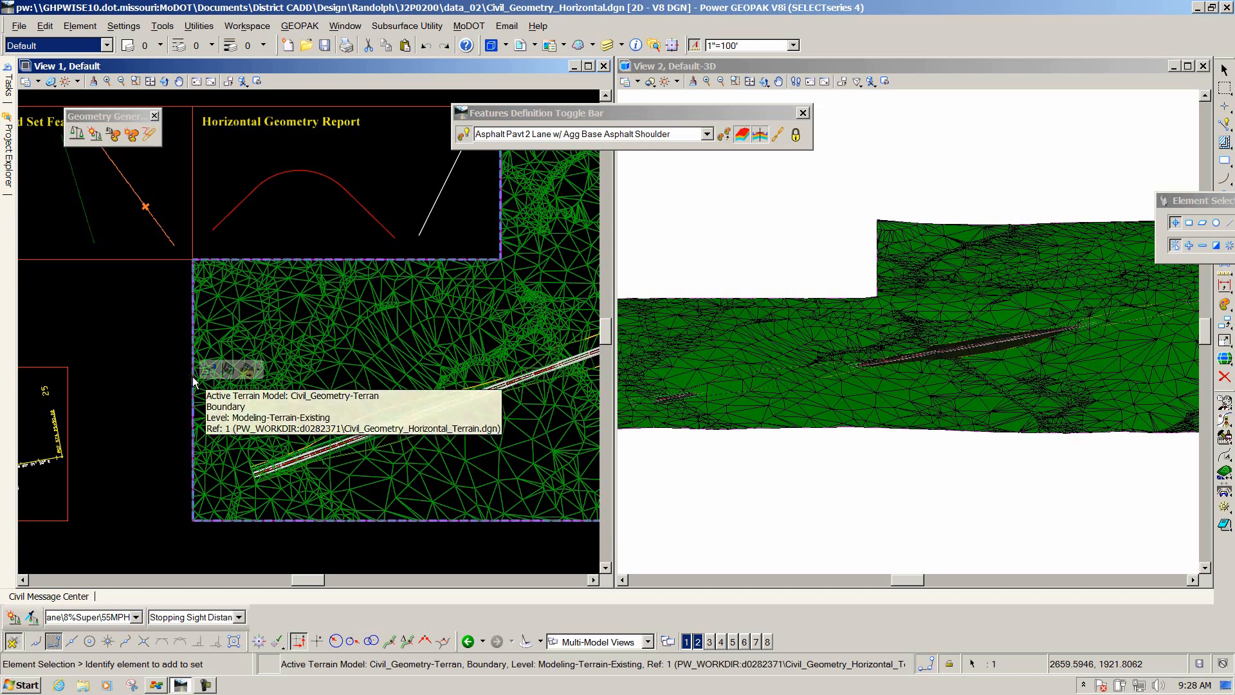
Select the terrain model in the 3D view and set its Override Symbology to Yes, turning off Triangles.
click(722, 301)
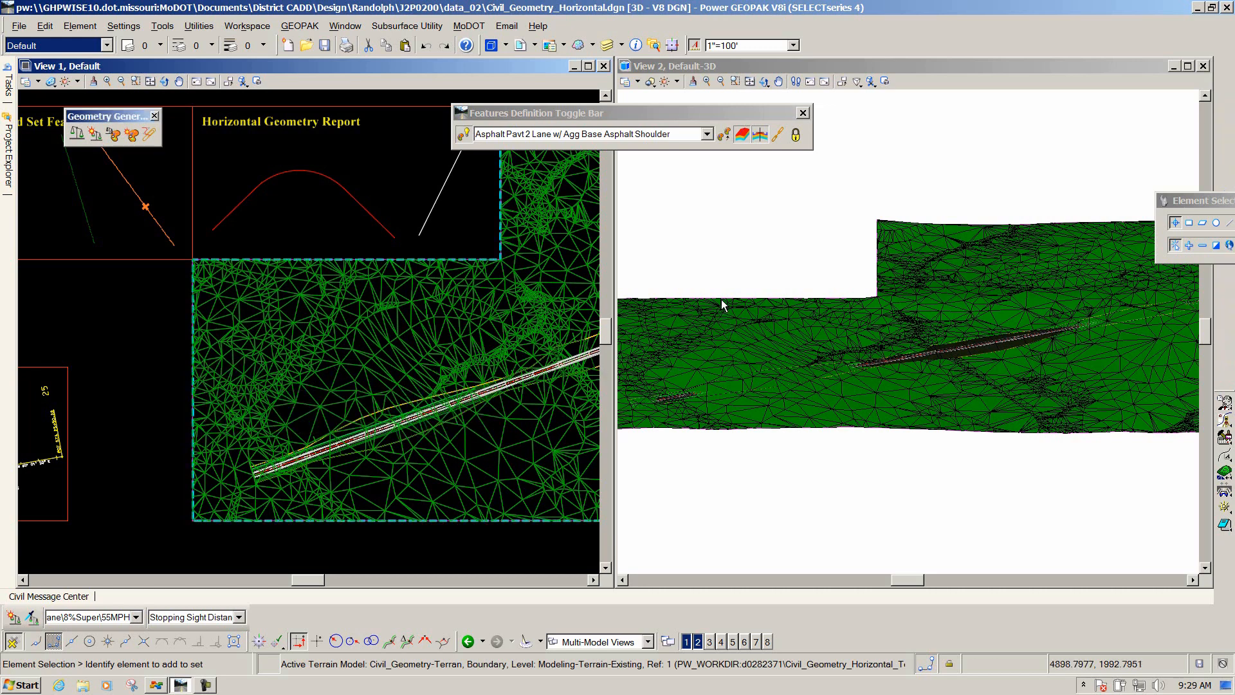
click(876, 256)
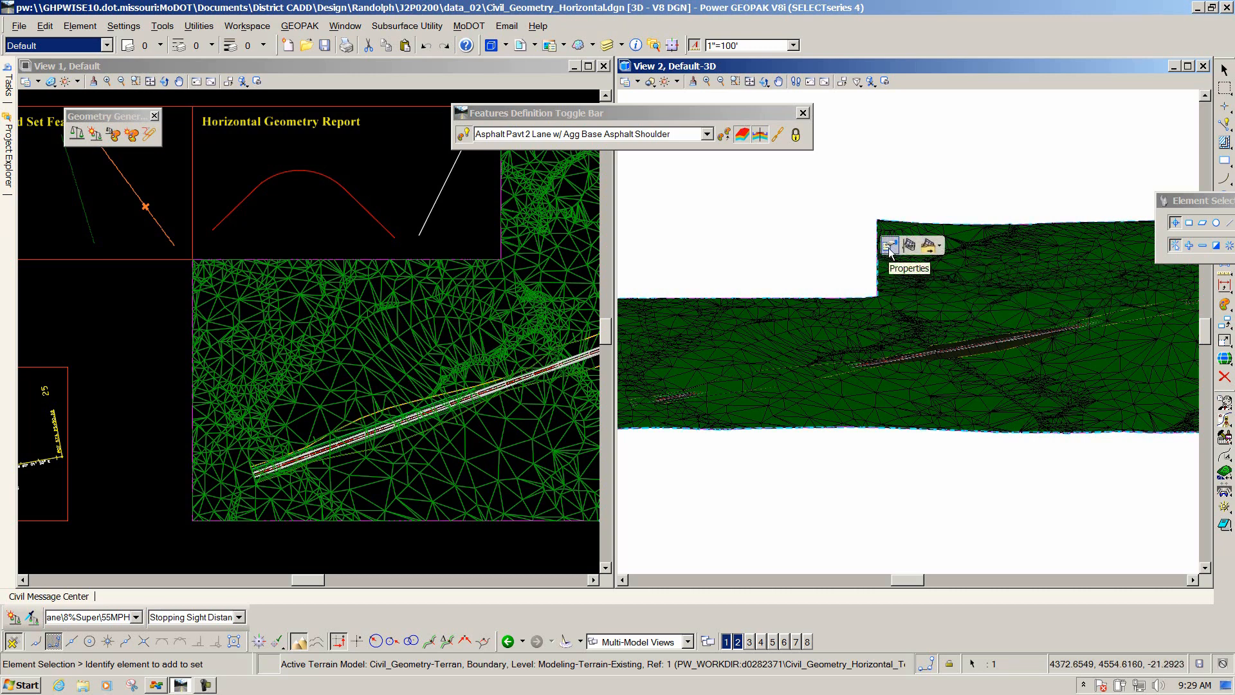
click(890, 249)
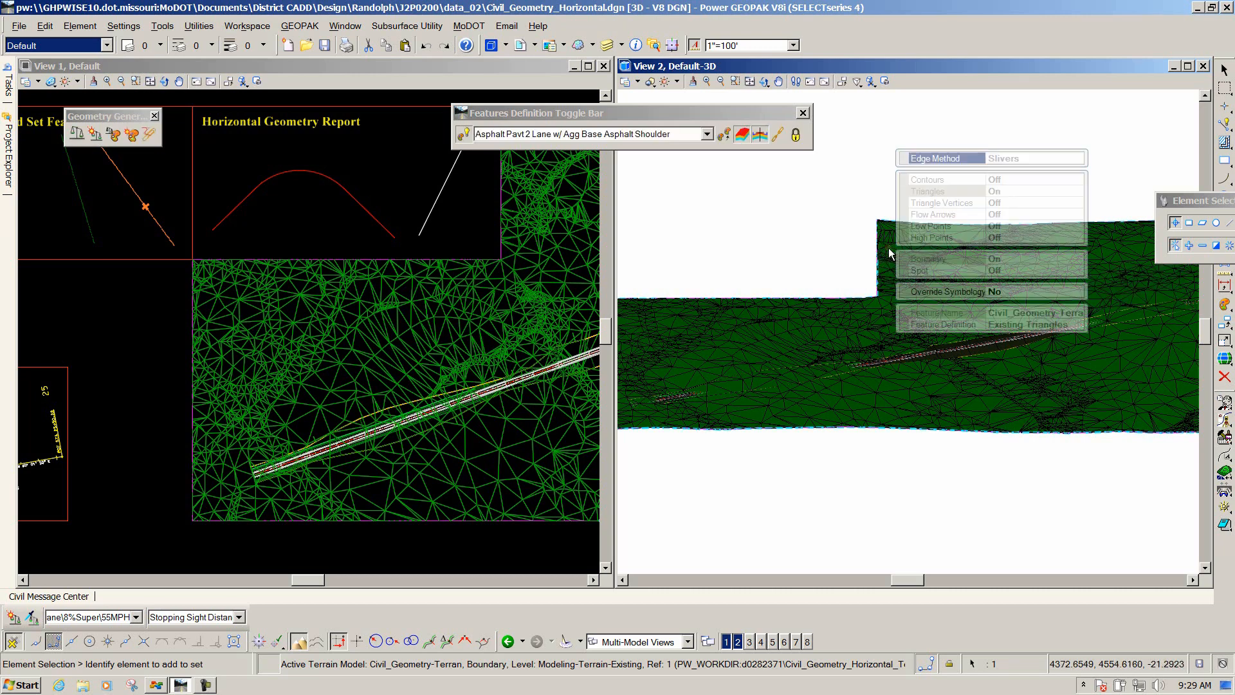
click(1008, 293)
click(1078, 293)
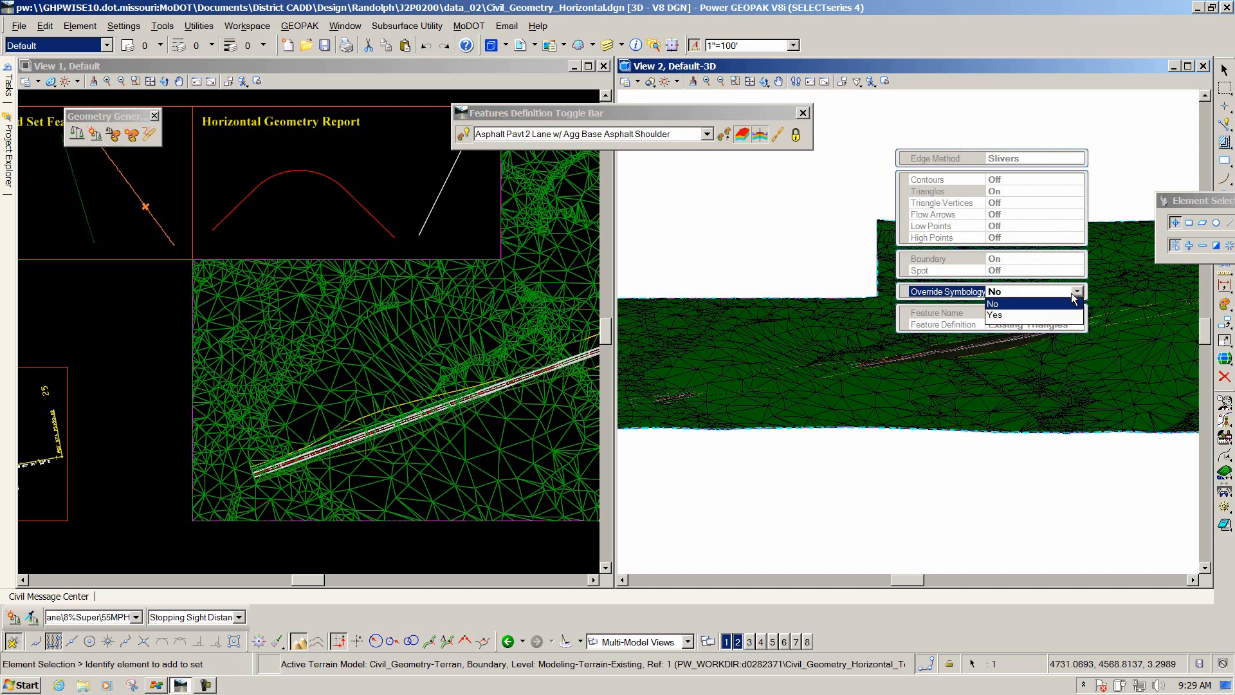
click(1027, 314)
double_click(952, 190)
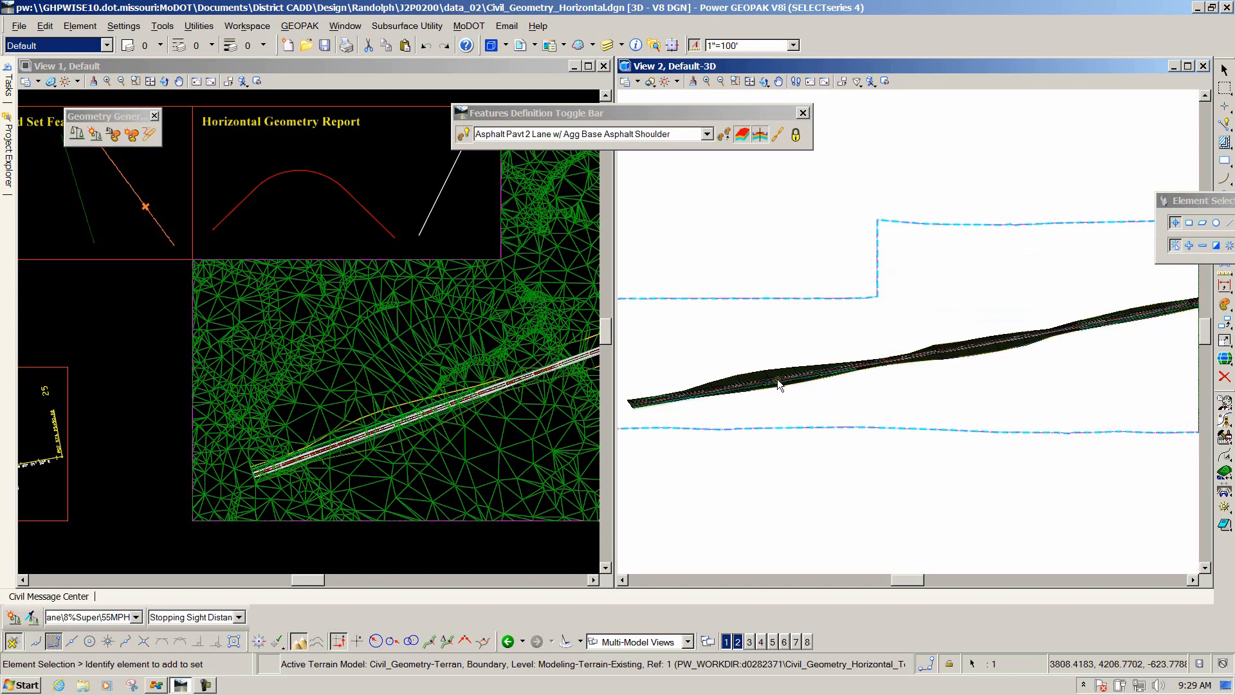
Zoom and rotate the 3D view to inspect the road corridor model.
scroll(777, 377, up, 4)
scroll(787, 377, down, 6)
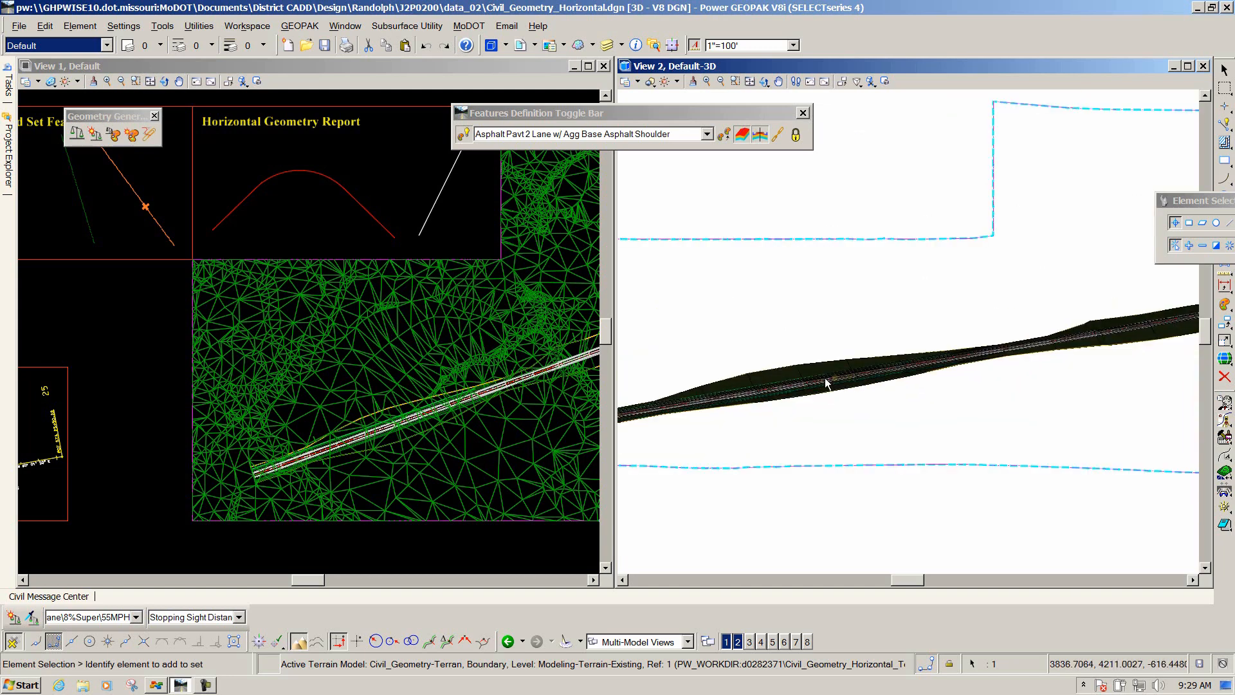
scroll(695, 402, up, 4)
scroll(784, 398, up, 4)
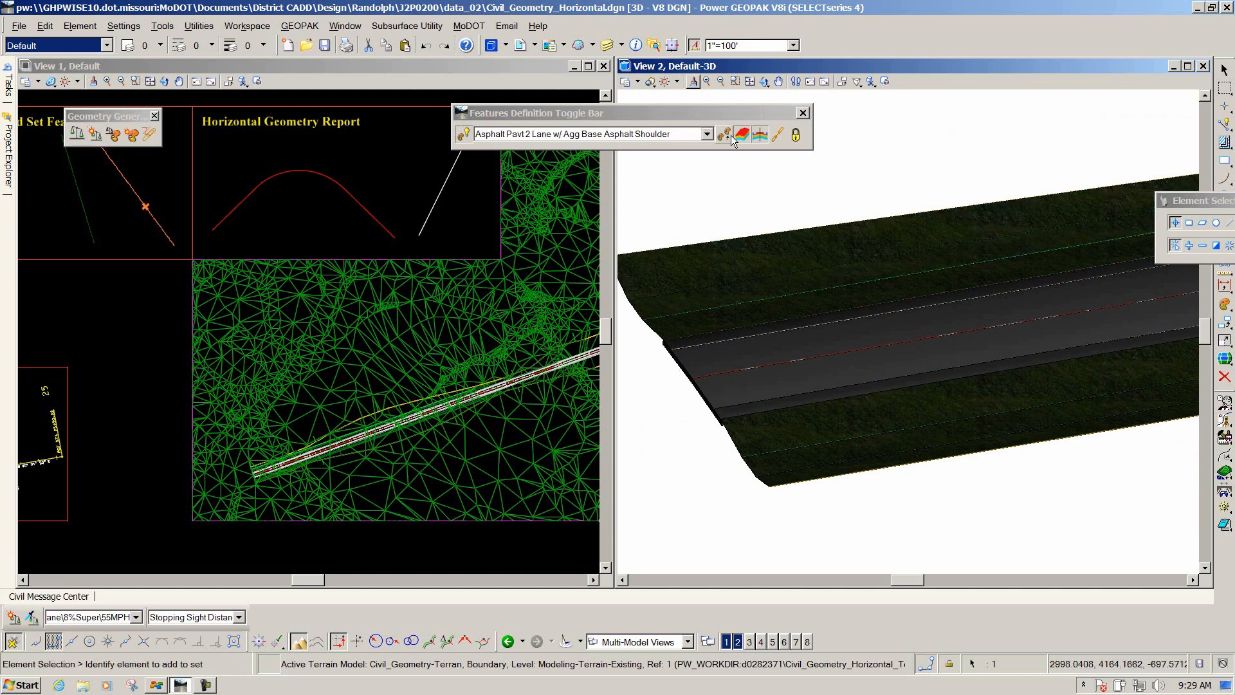
click(740, 81)
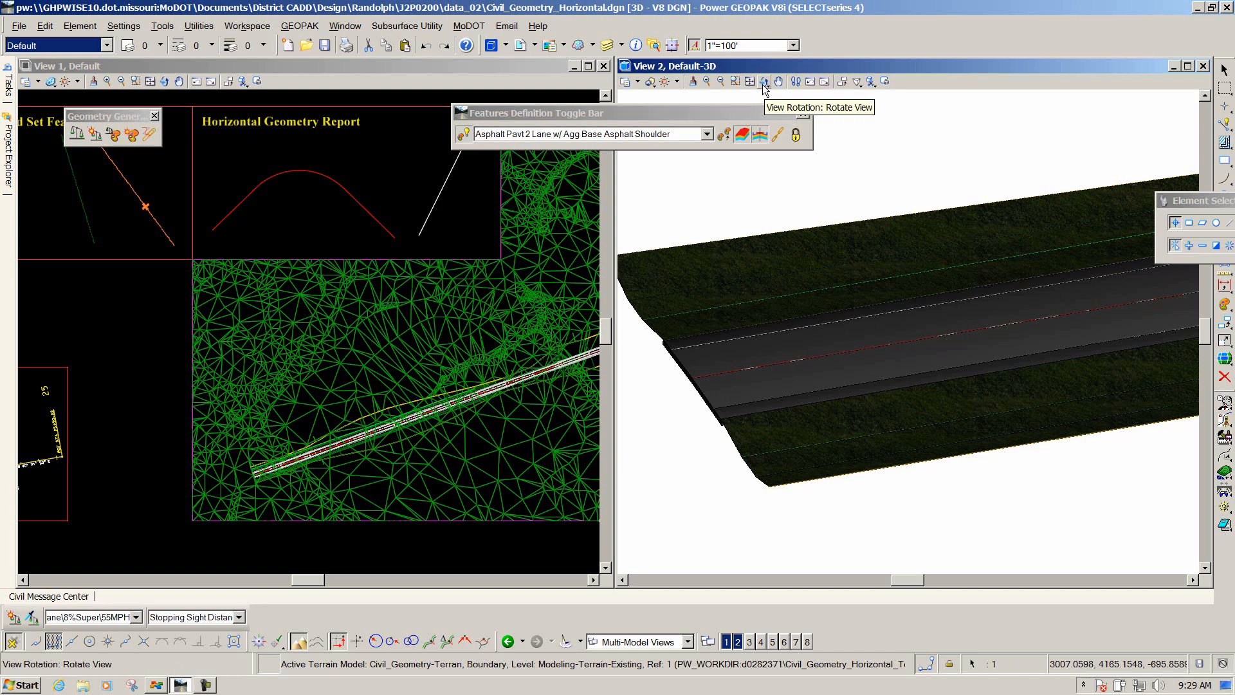
click(765, 83)
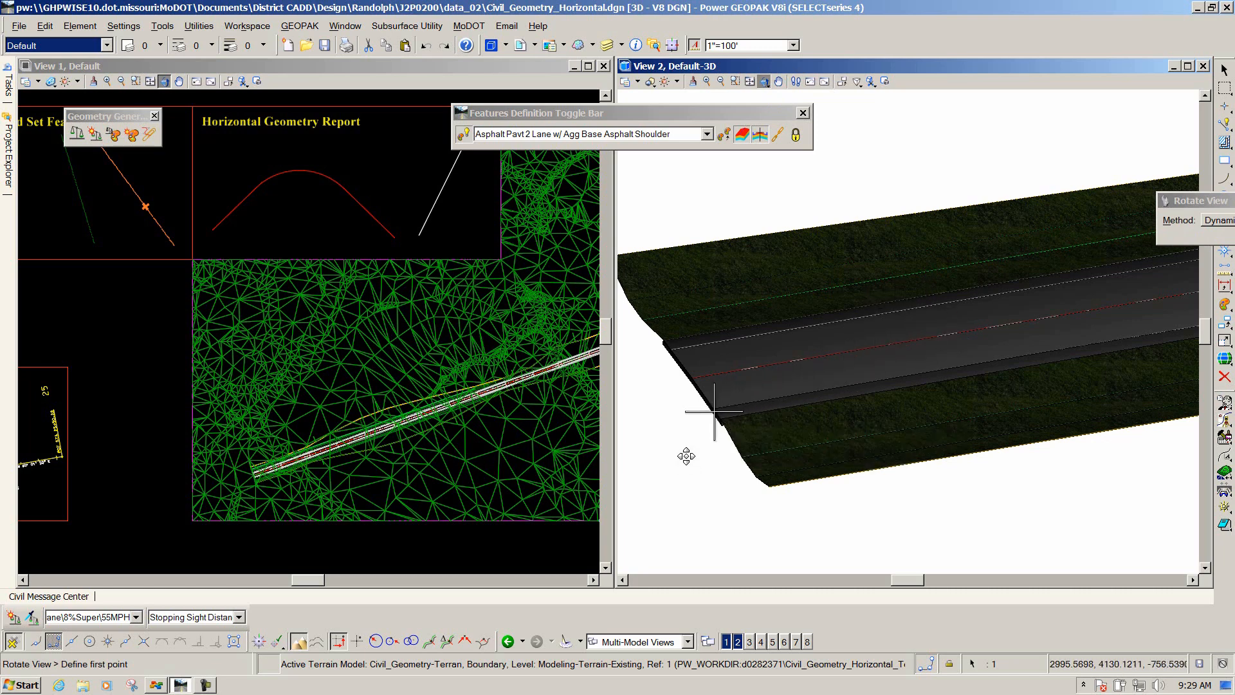
drag(659, 444, 874, 257)
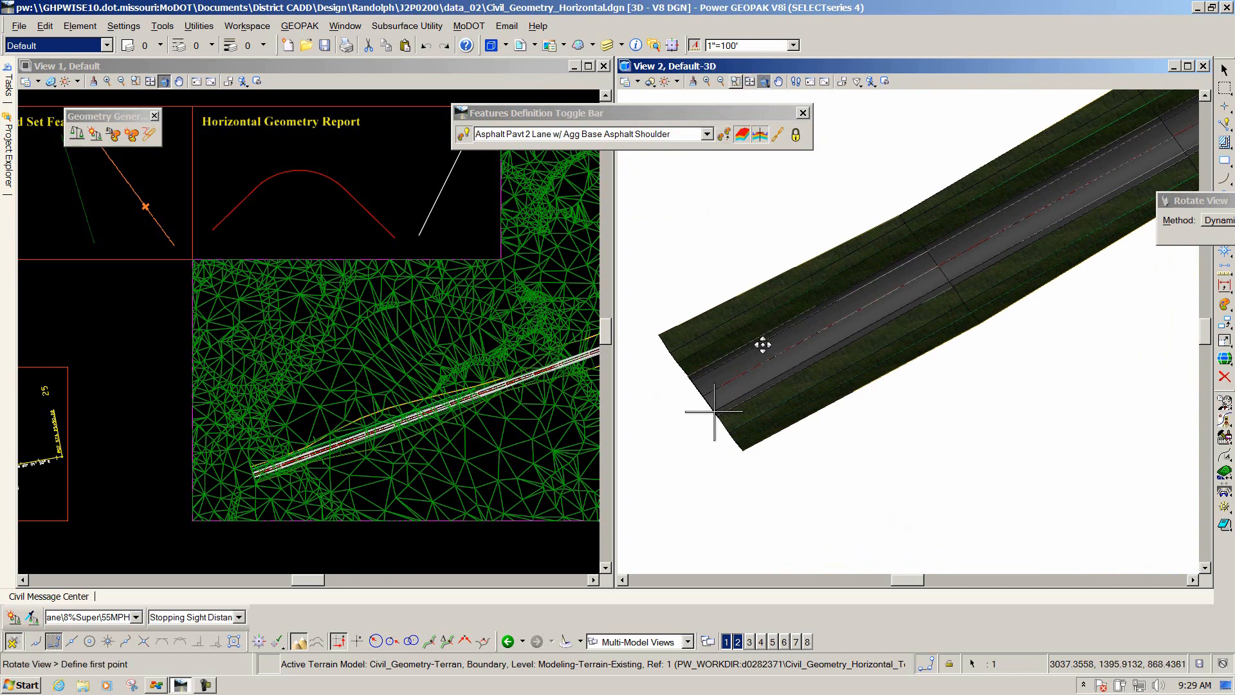
scroll(762, 346, down, 2)
scroll(761, 347, down, 2)
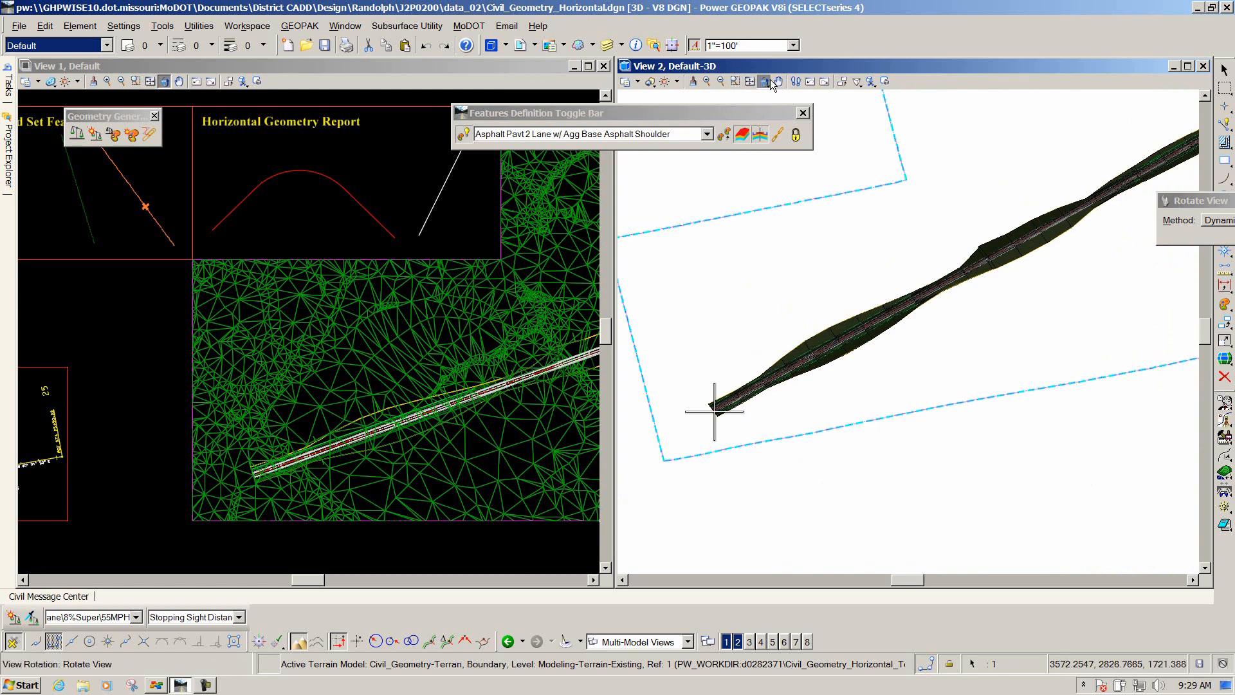
Return the 3D view to a top orientation.
drag(1189, 203, 913, 126)
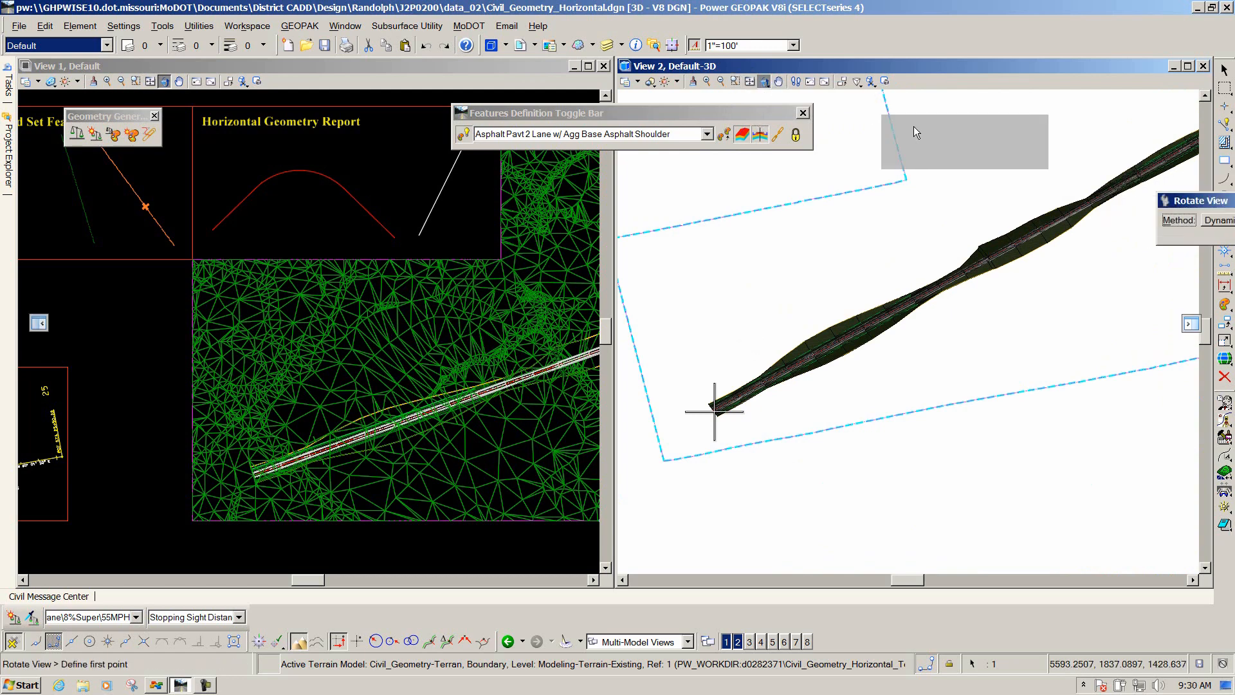
click(969, 143)
click(957, 171)
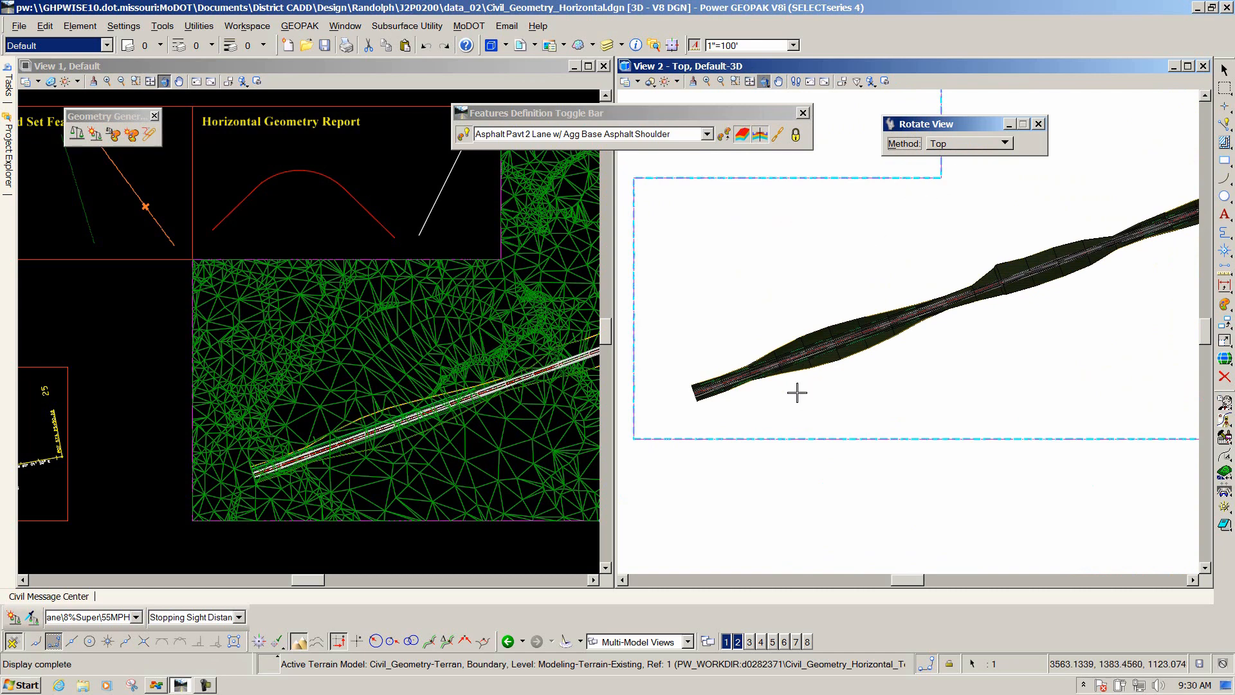
Select the terrain model in the 3D view and set its Override Symbology back to No.
click(818, 438)
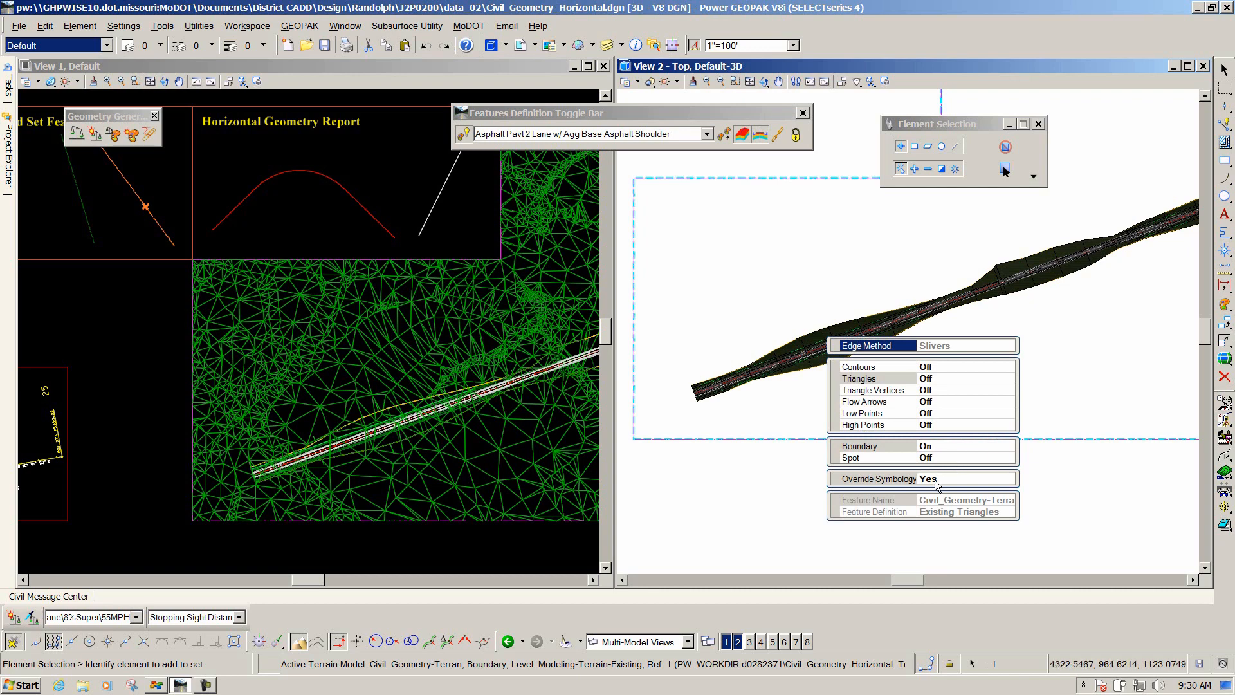
click(948, 478)
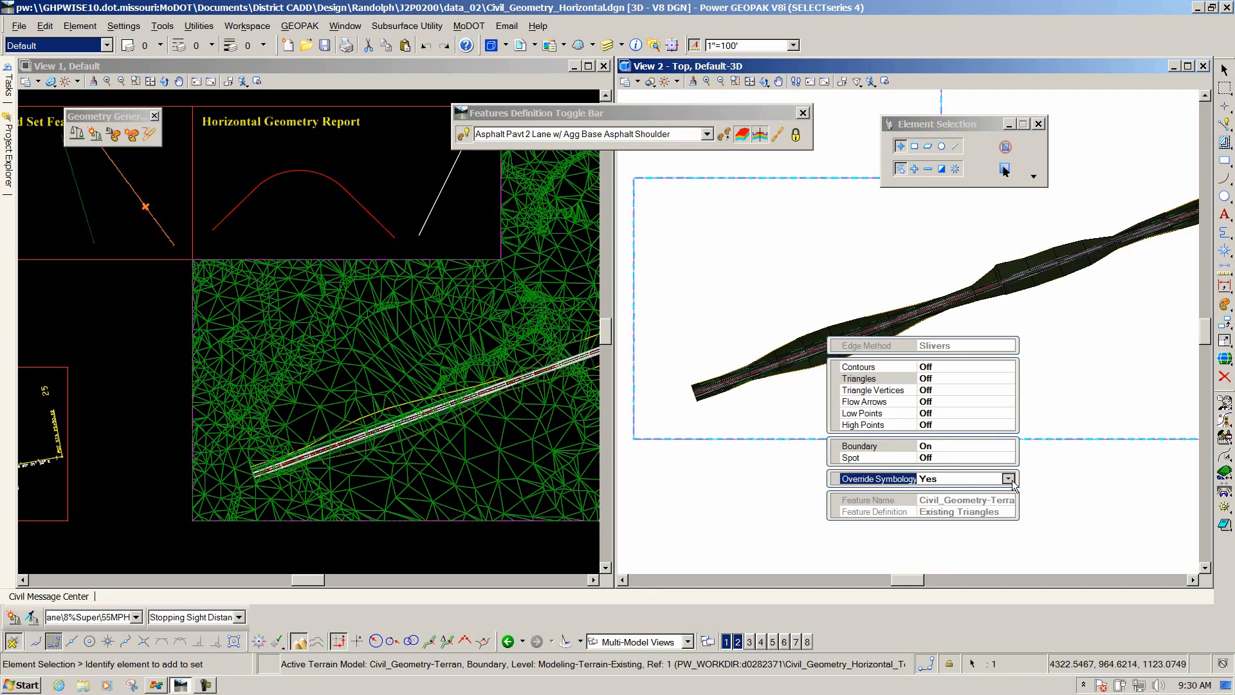
click(1007, 479)
click(959, 494)
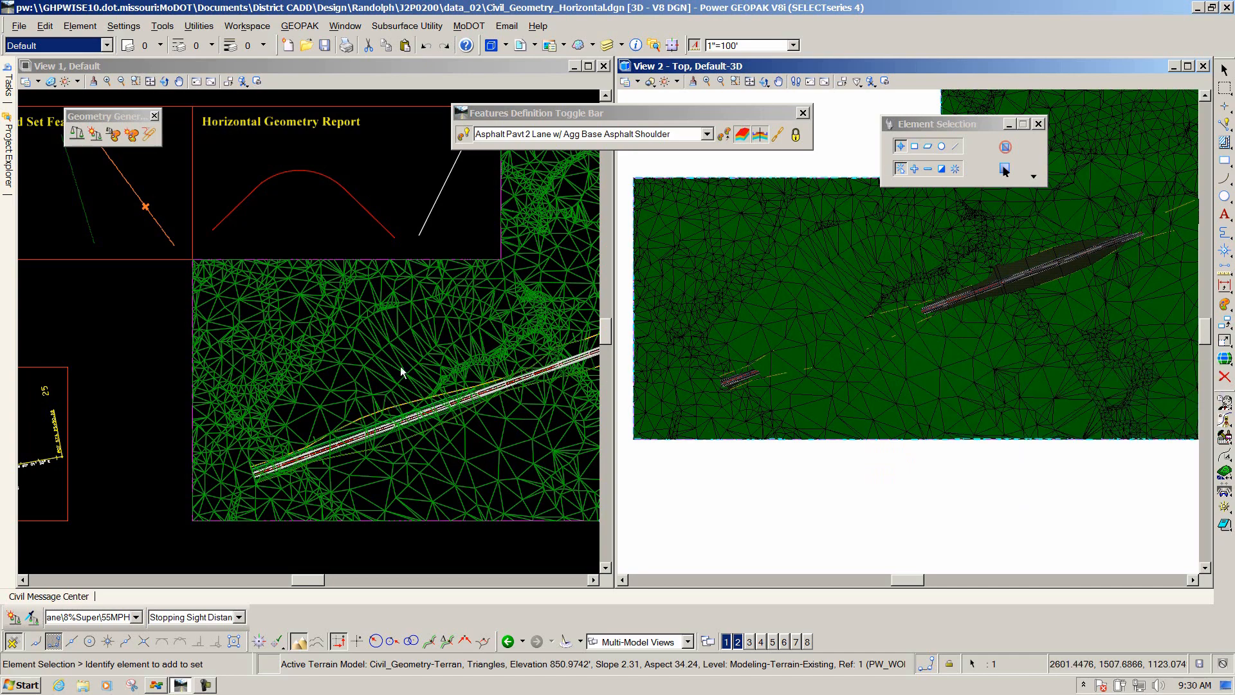
Zoom in on the road alignment in the plan view and open its profile model in View 8.
click(343, 65)
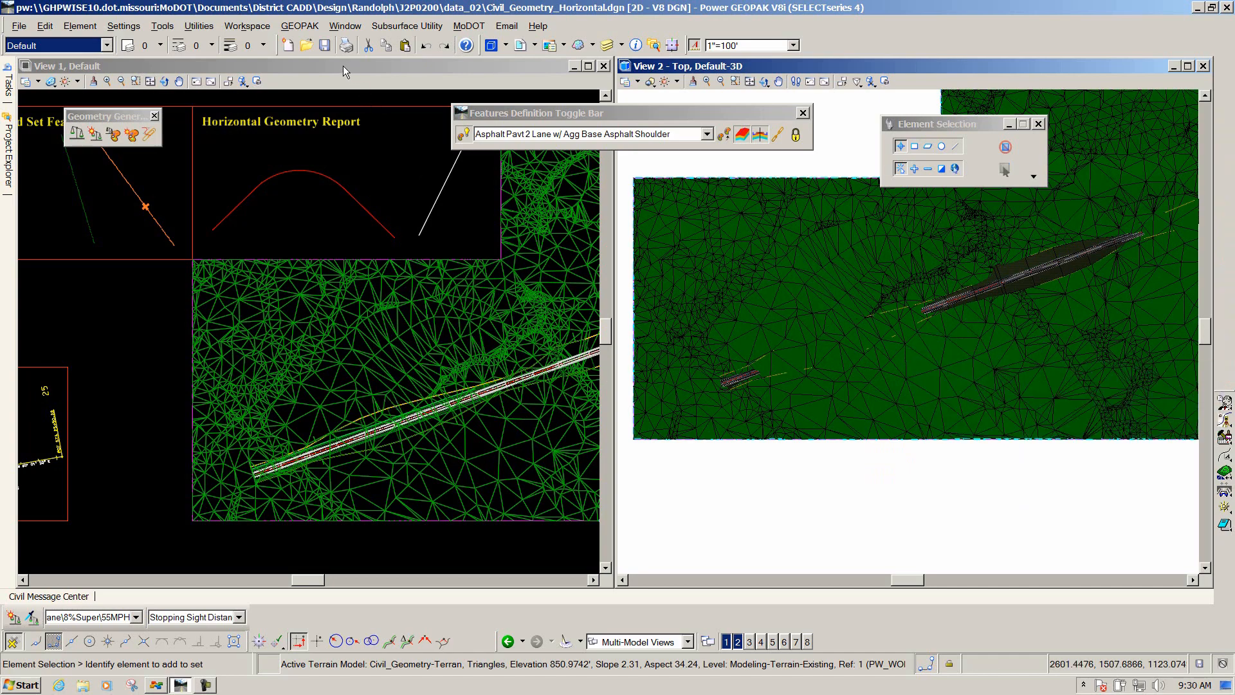
click(354, 442)
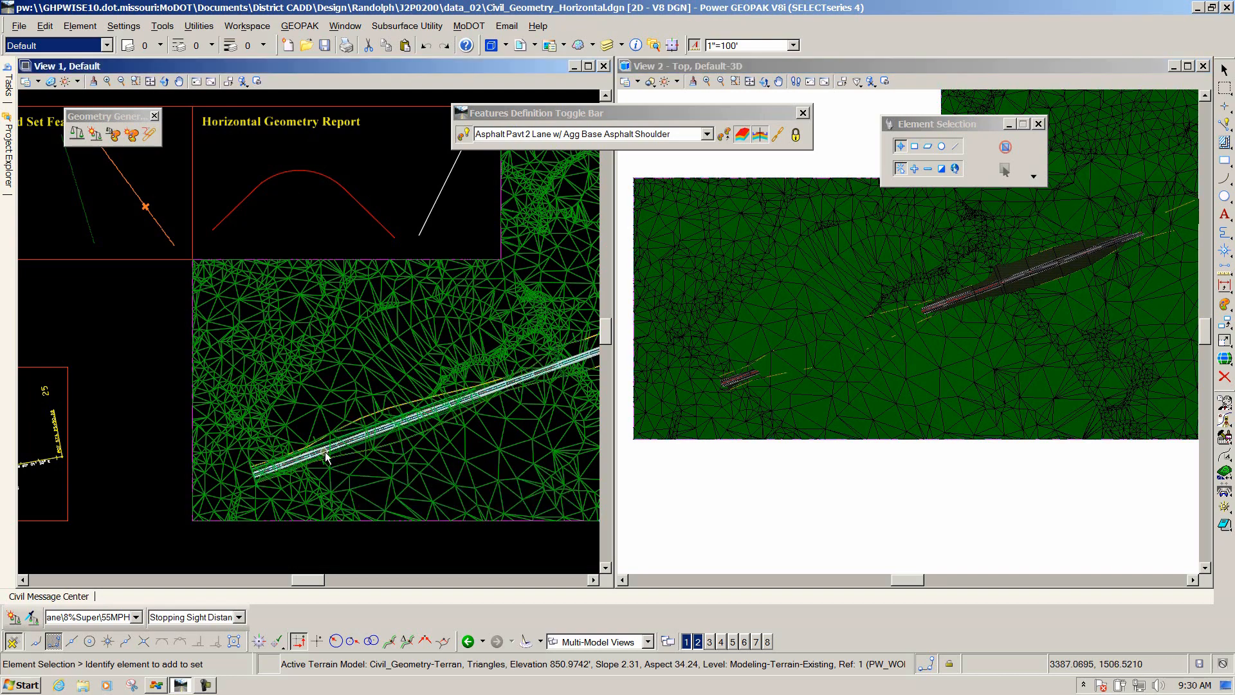
scroll(292, 465, up, 3)
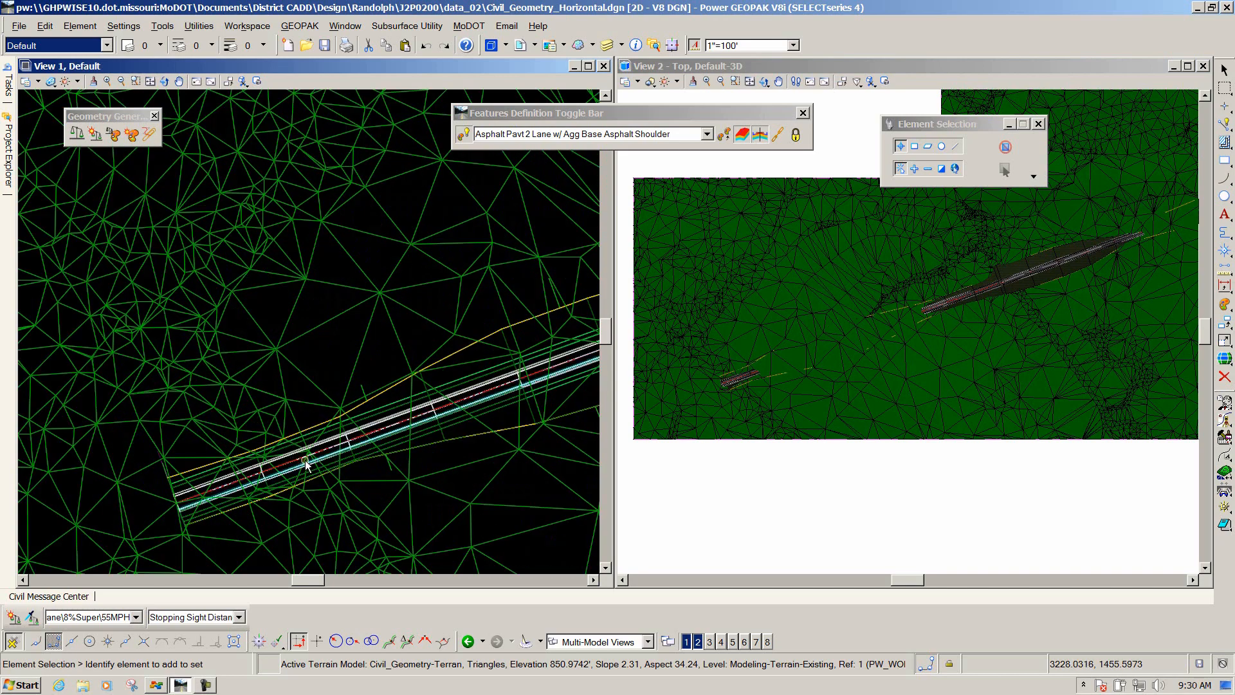
scroll(277, 467, up, 3)
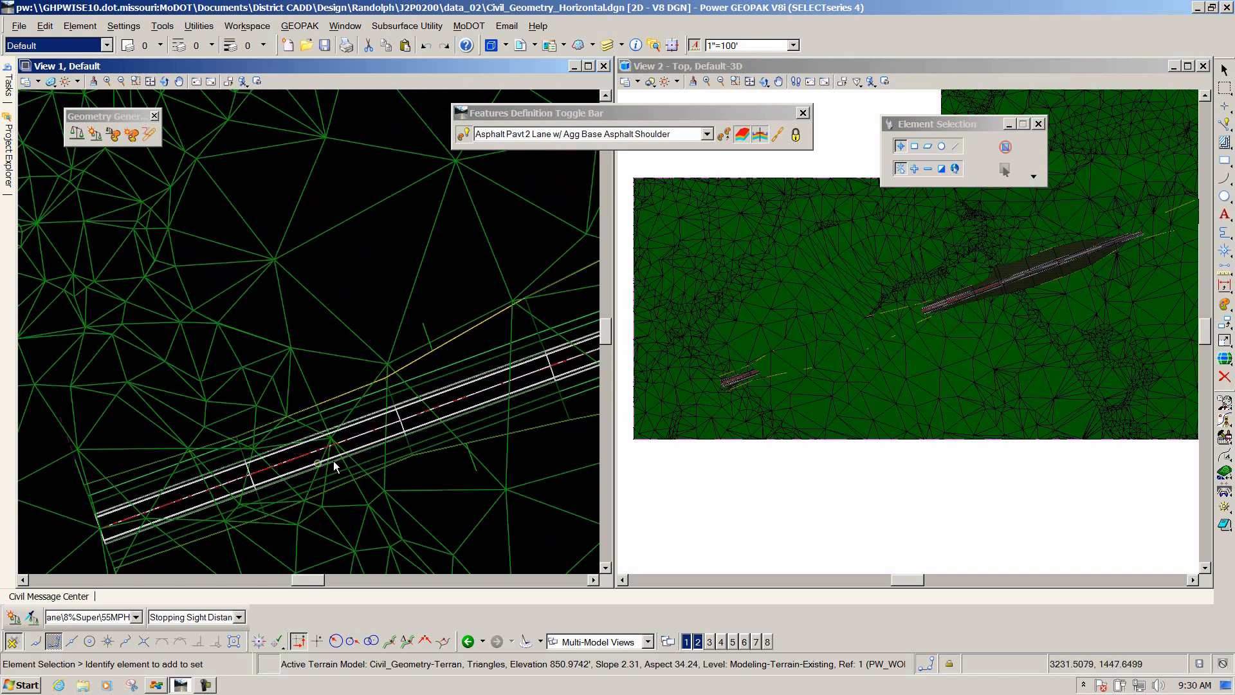
scroll(382, 470, up, 3)
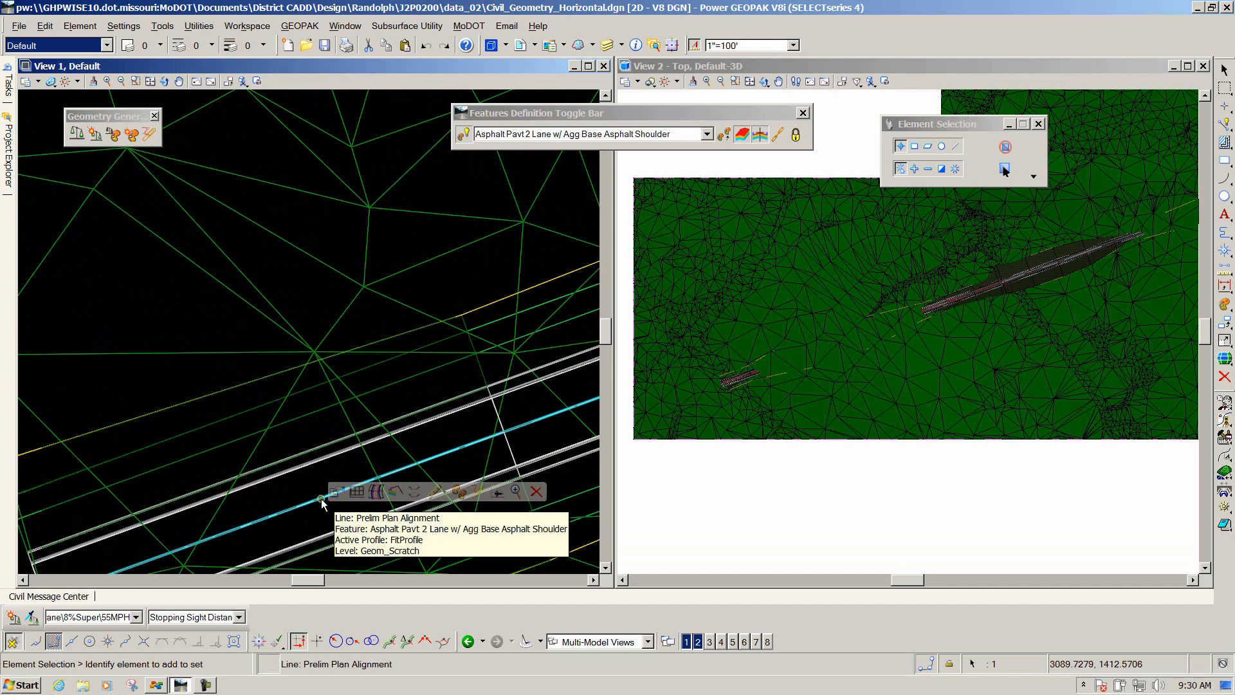
click(355, 493)
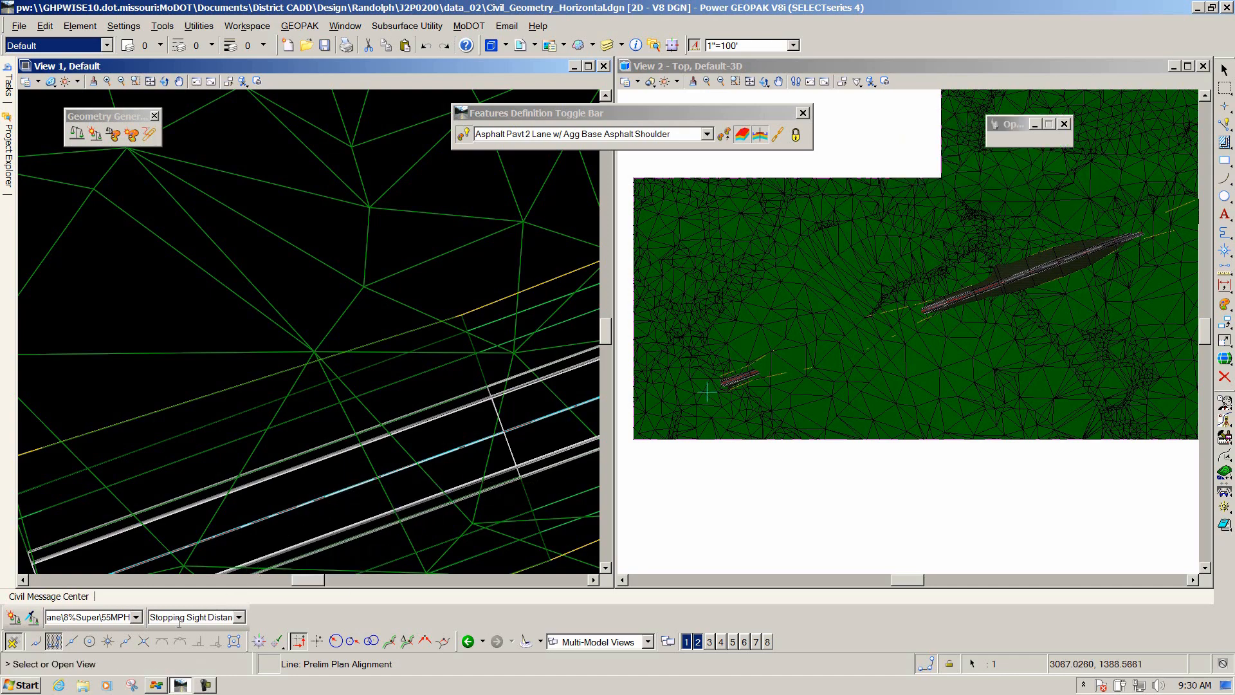
click(770, 642)
click(868, 450)
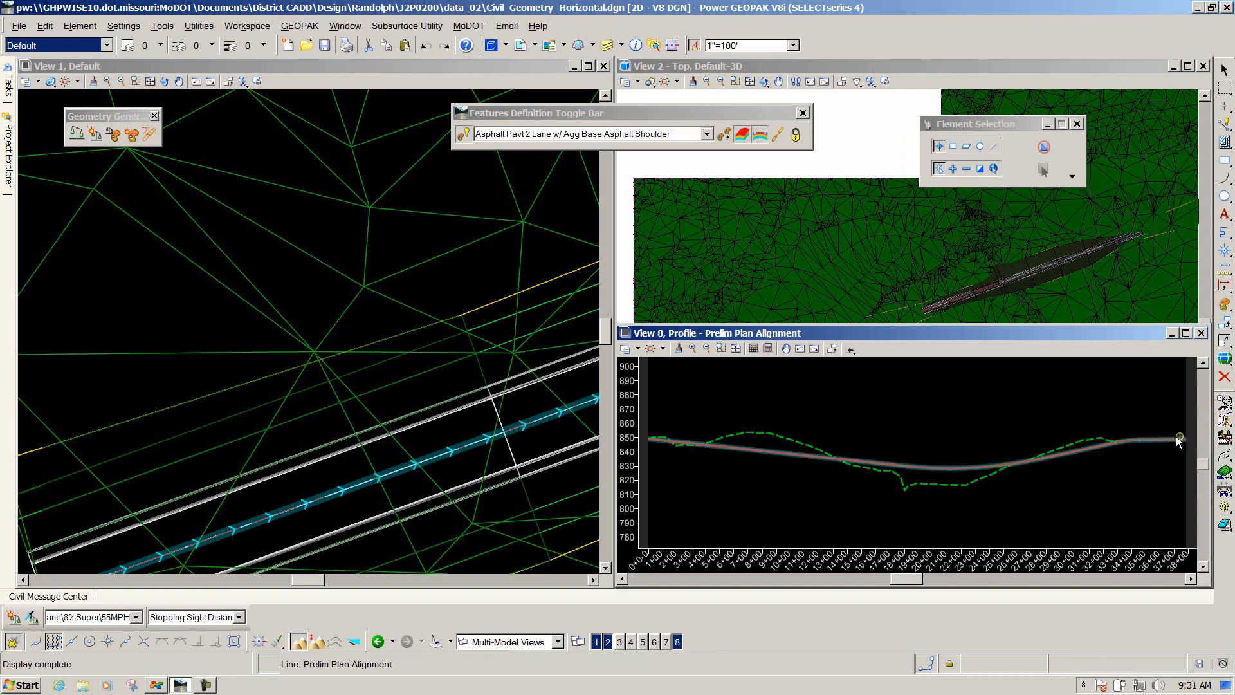
Start Profile Offset on the existing FitProfile and set the offset to 40.
click(766, 490)
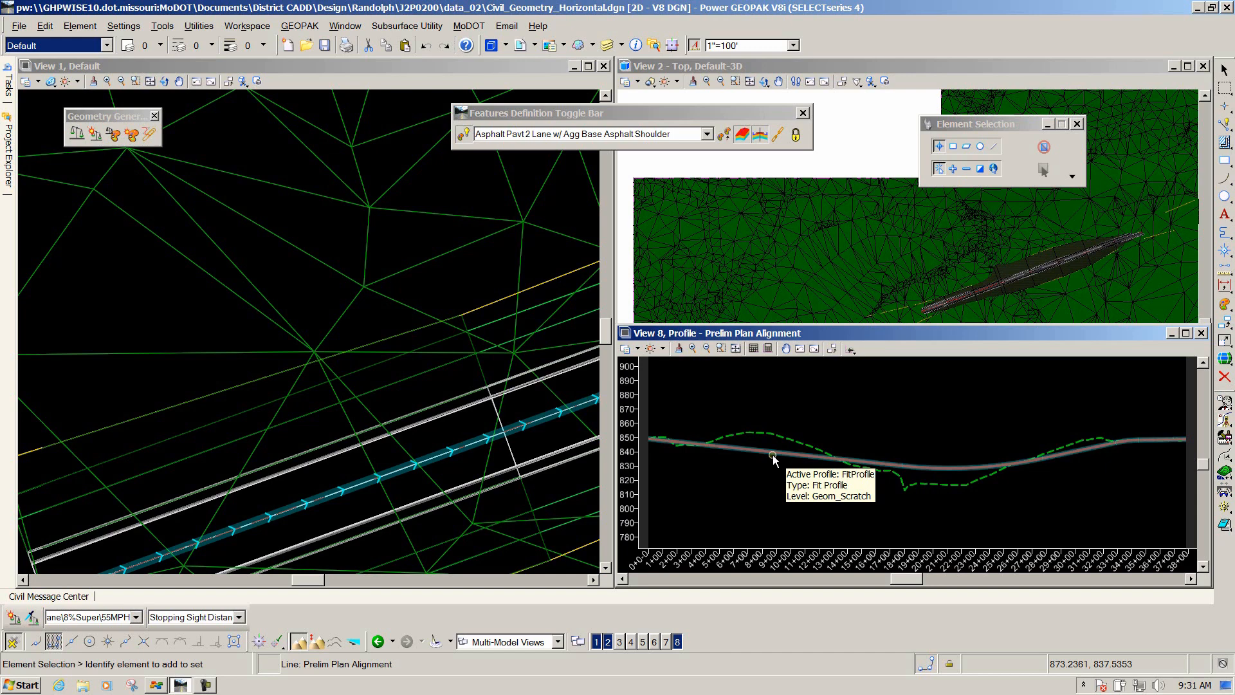
click(774, 457)
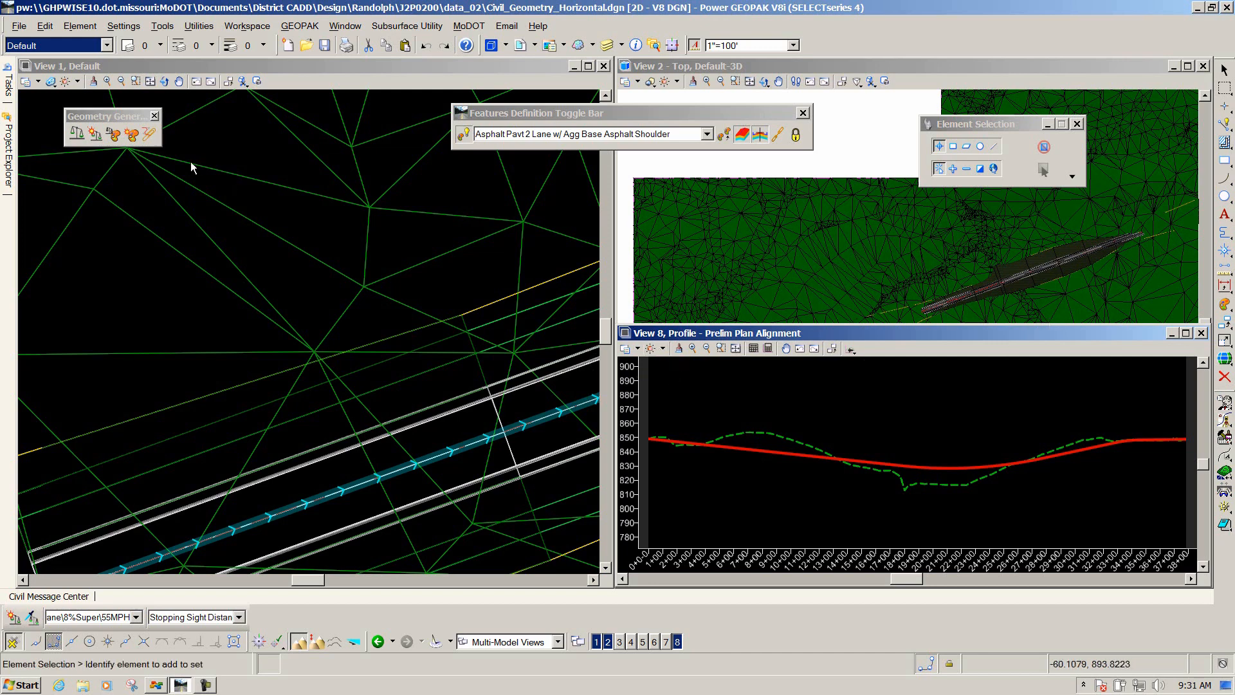
mouse_move(9, 91)
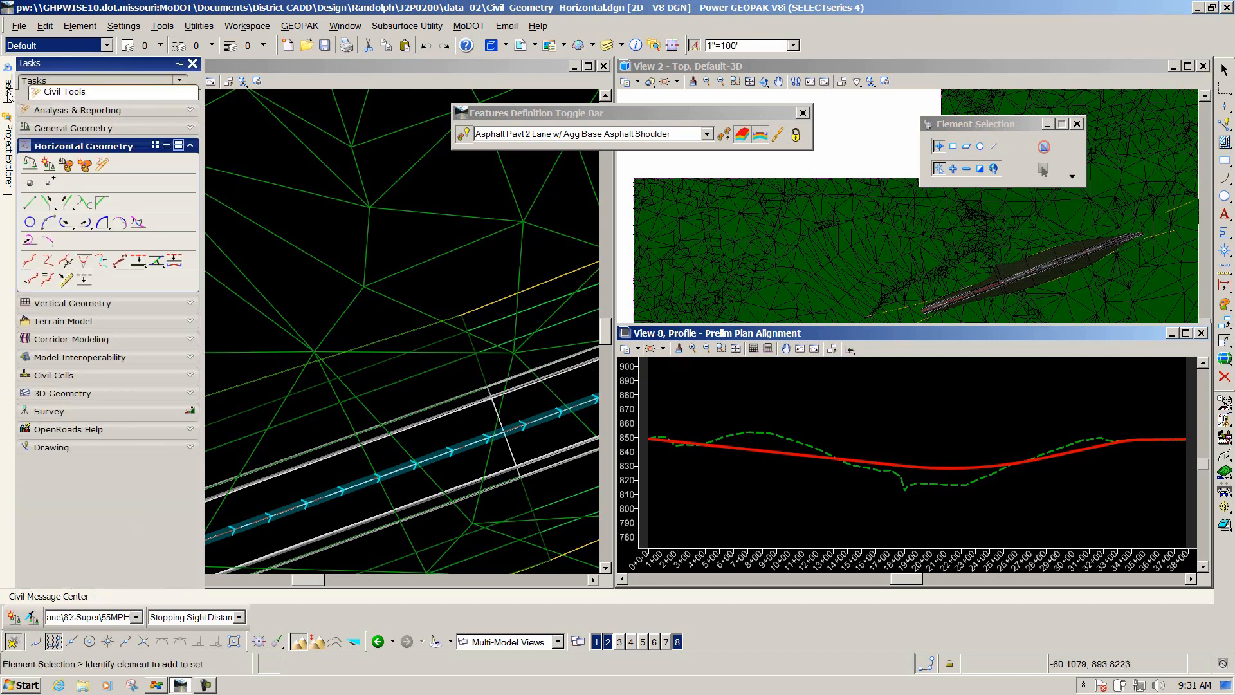
click(65, 303)
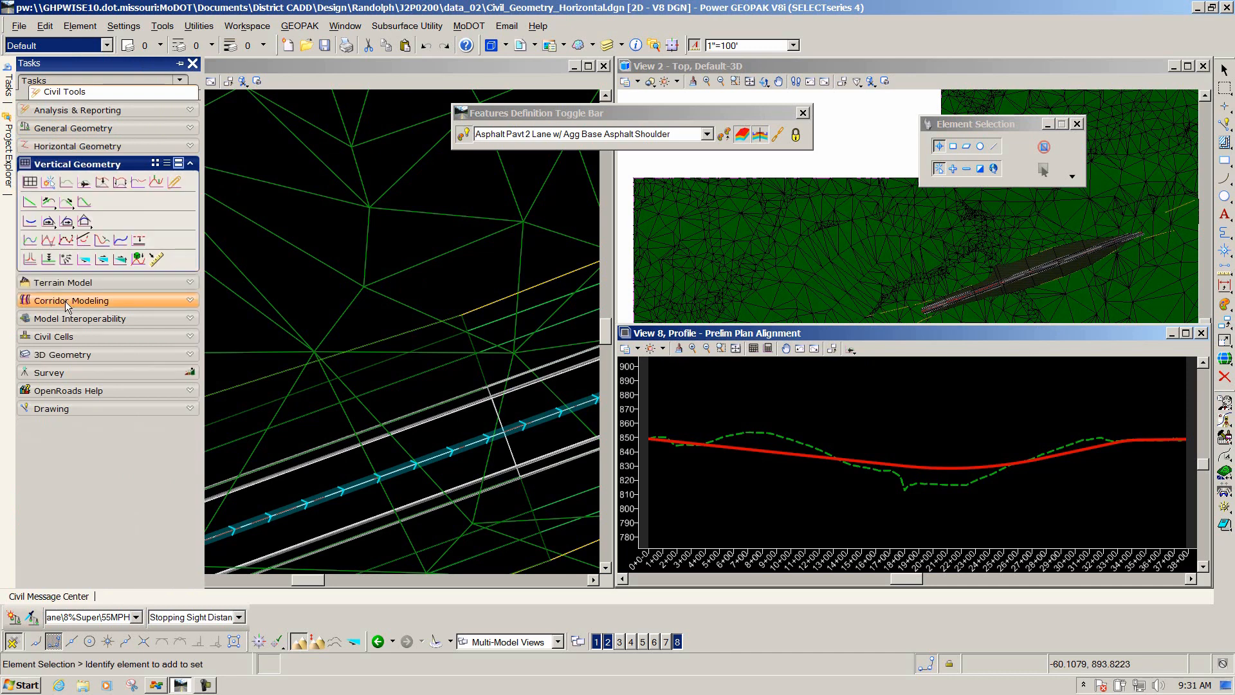
click(140, 241)
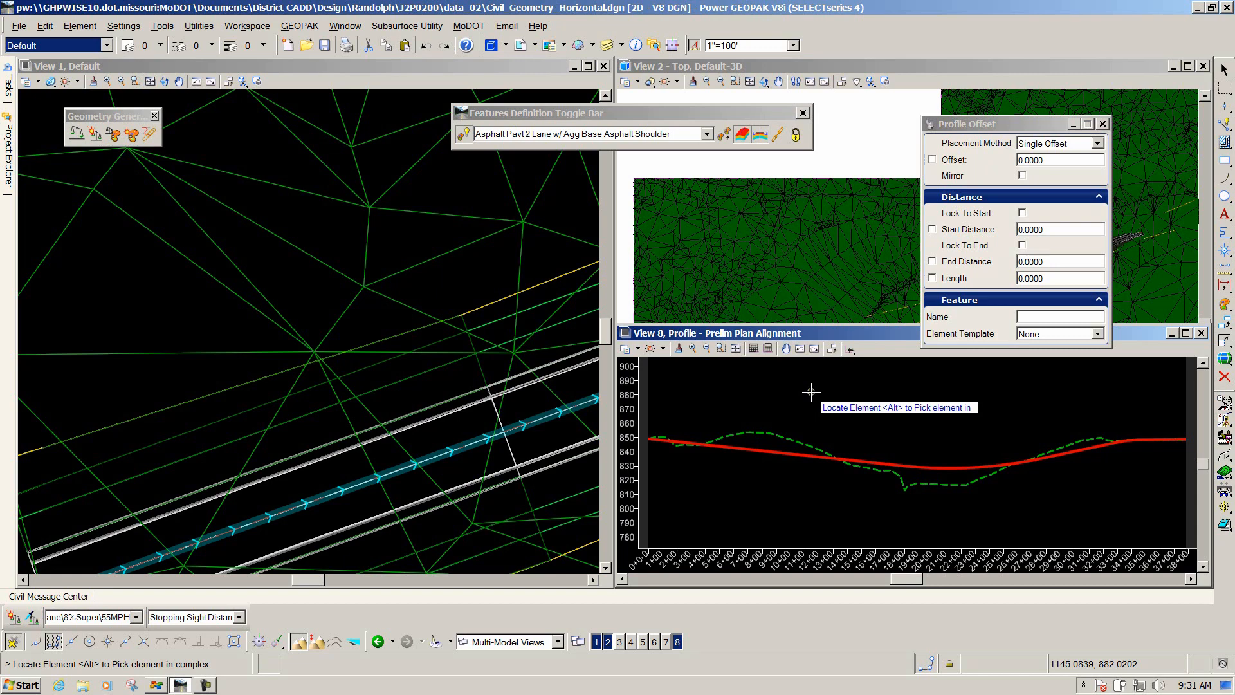
click(746, 449)
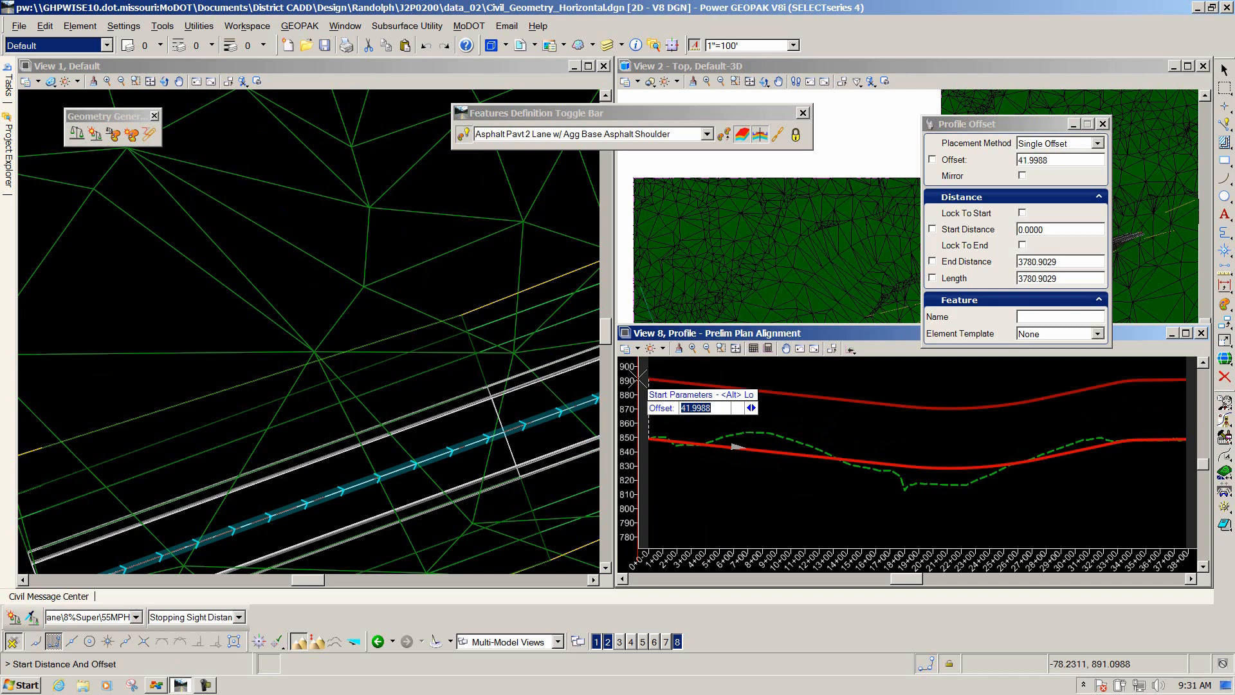
text(40)
key(Return)
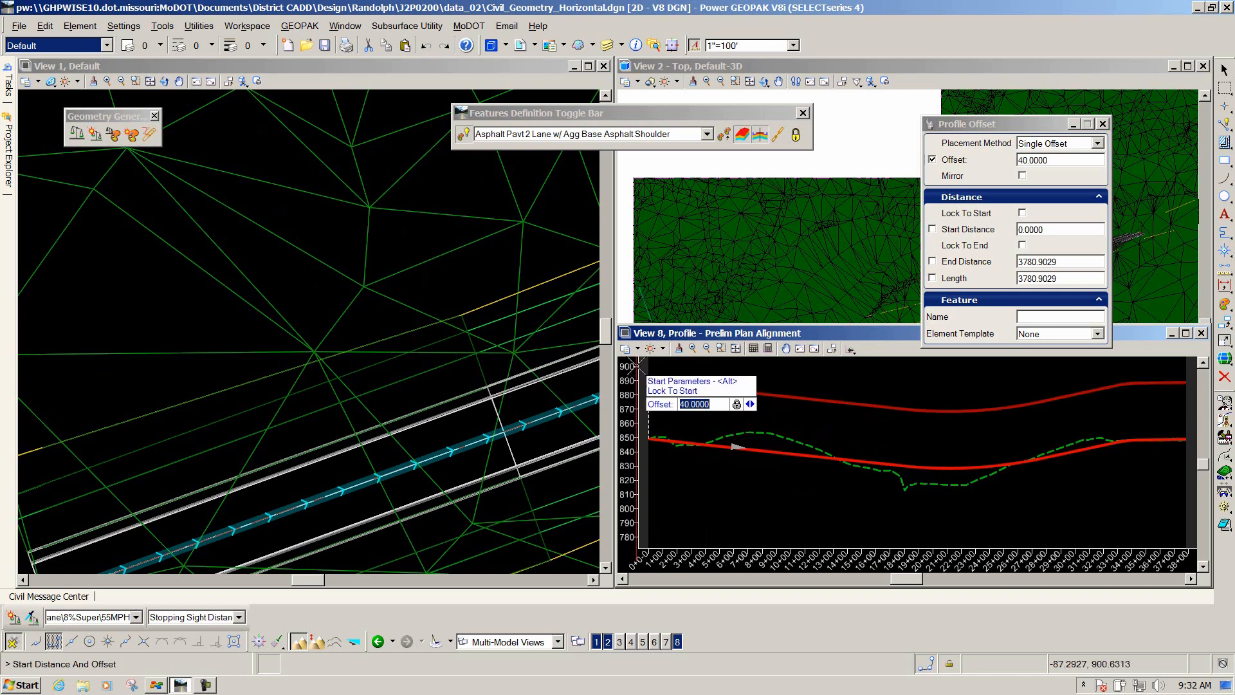
Place the offset profile from the start to the end of the existing profile, without mirroring.
click(641, 364)
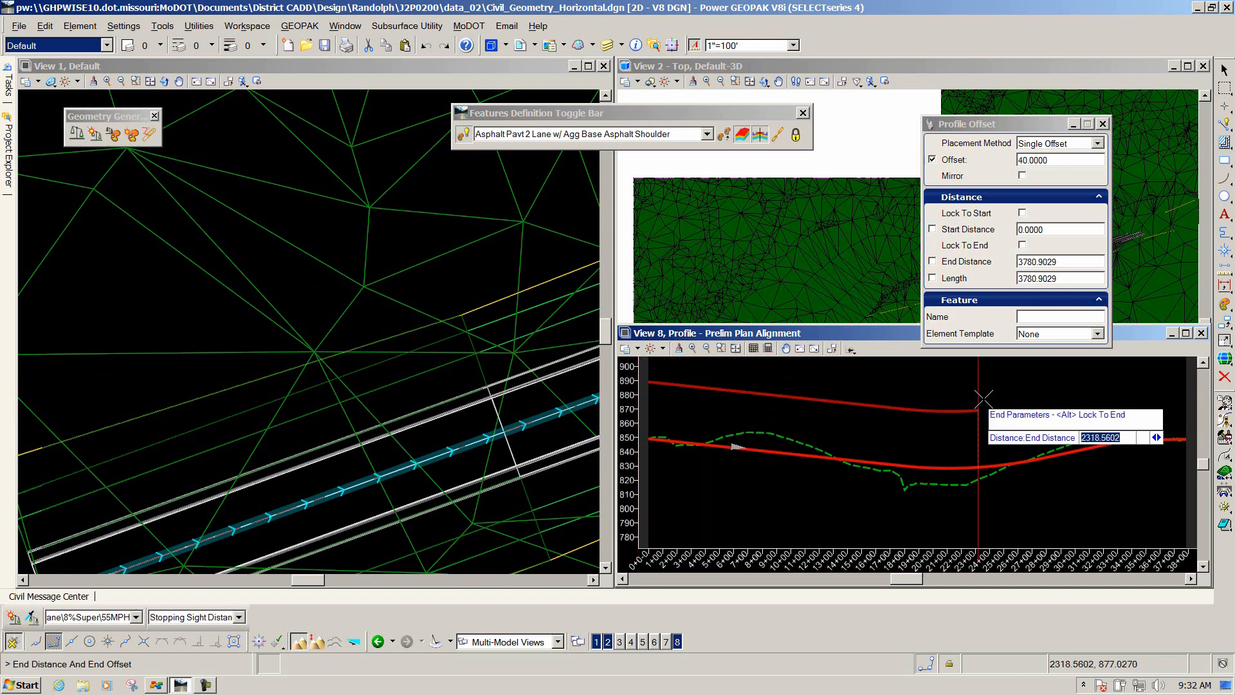
scroll(1003, 394, down, 2)
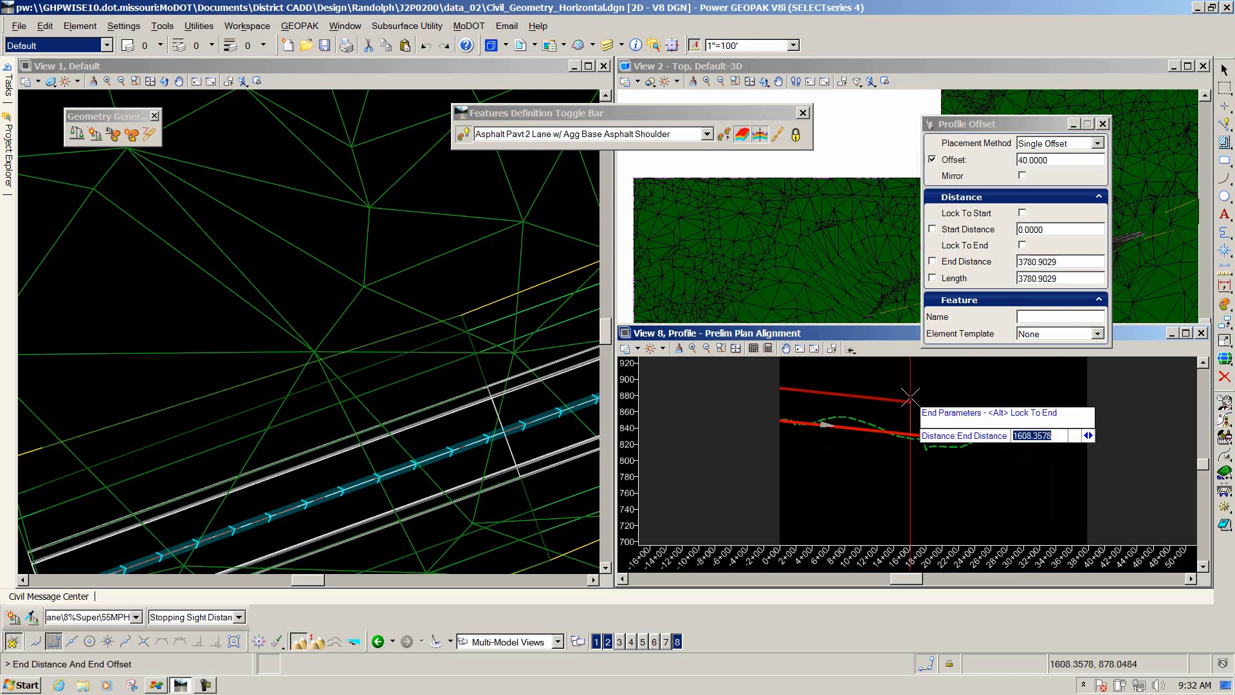
click(1115, 395)
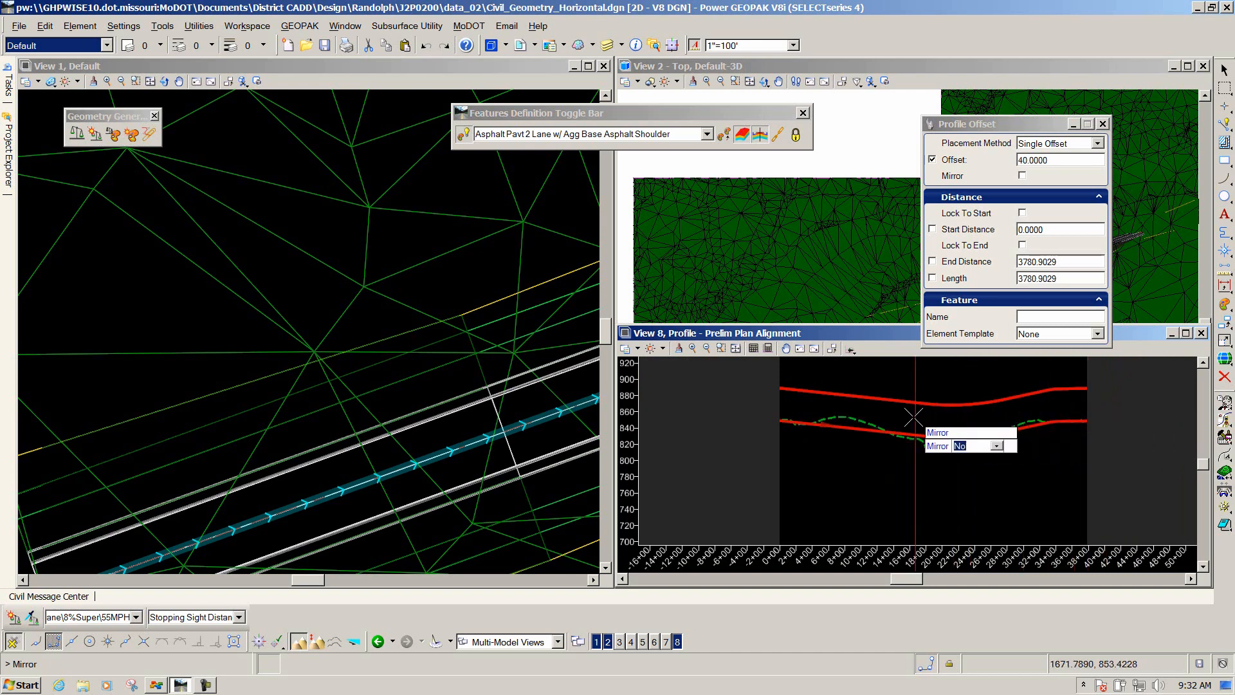
click(899, 474)
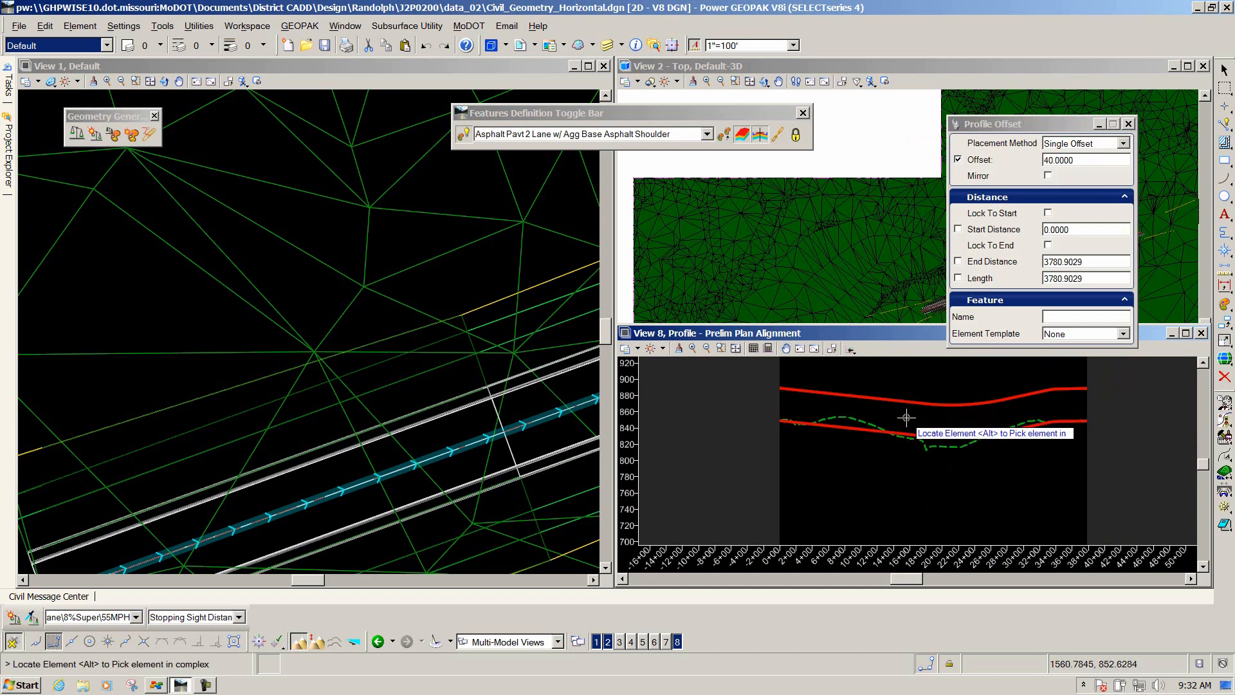
right_click(906, 418)
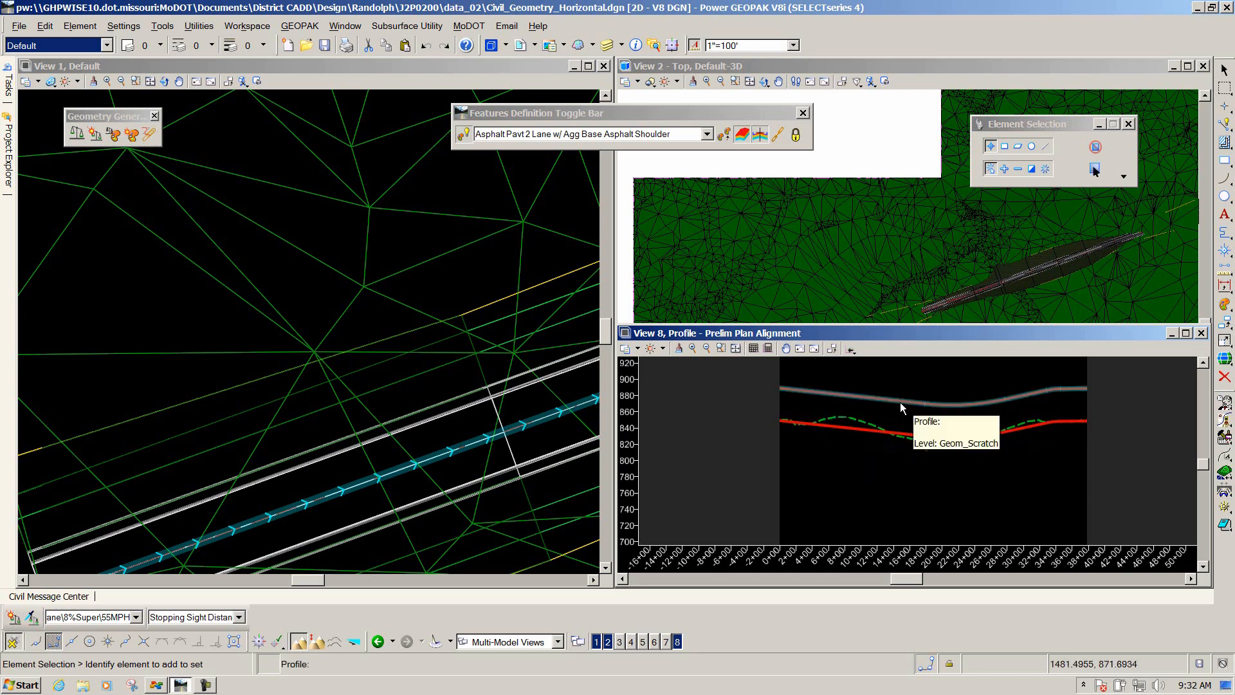
Select the new offset profile and set it as the active profile.
click(901, 403)
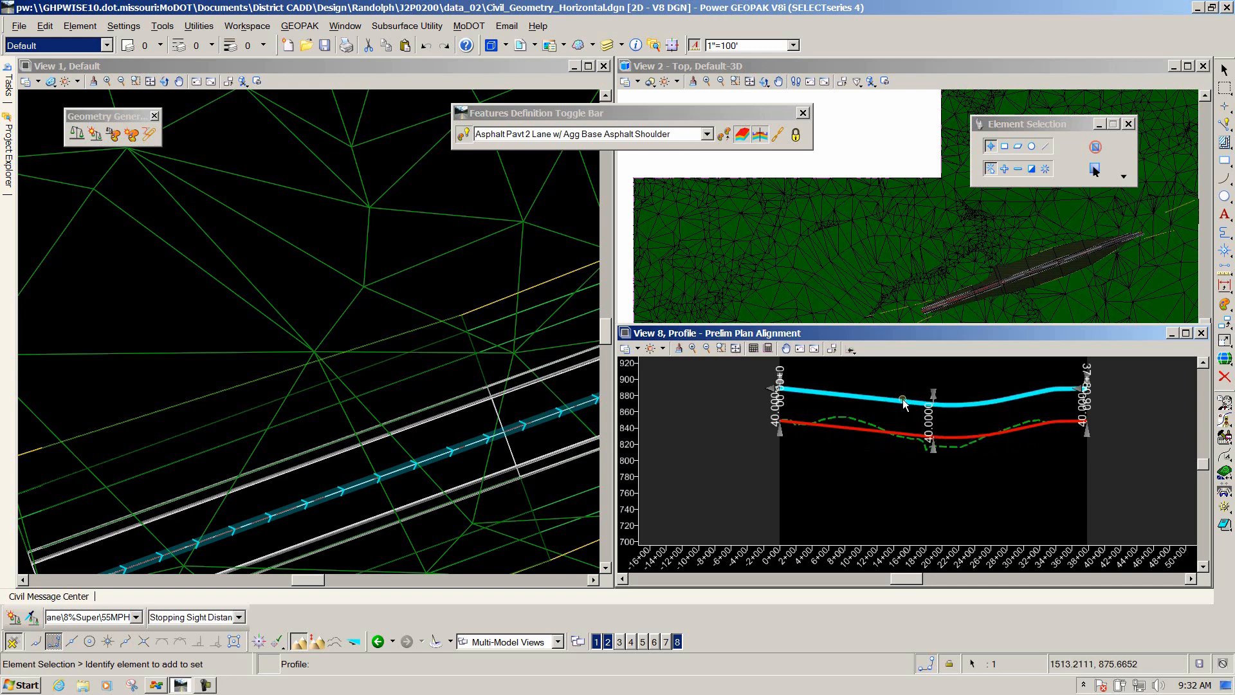
mouse_move(903, 400)
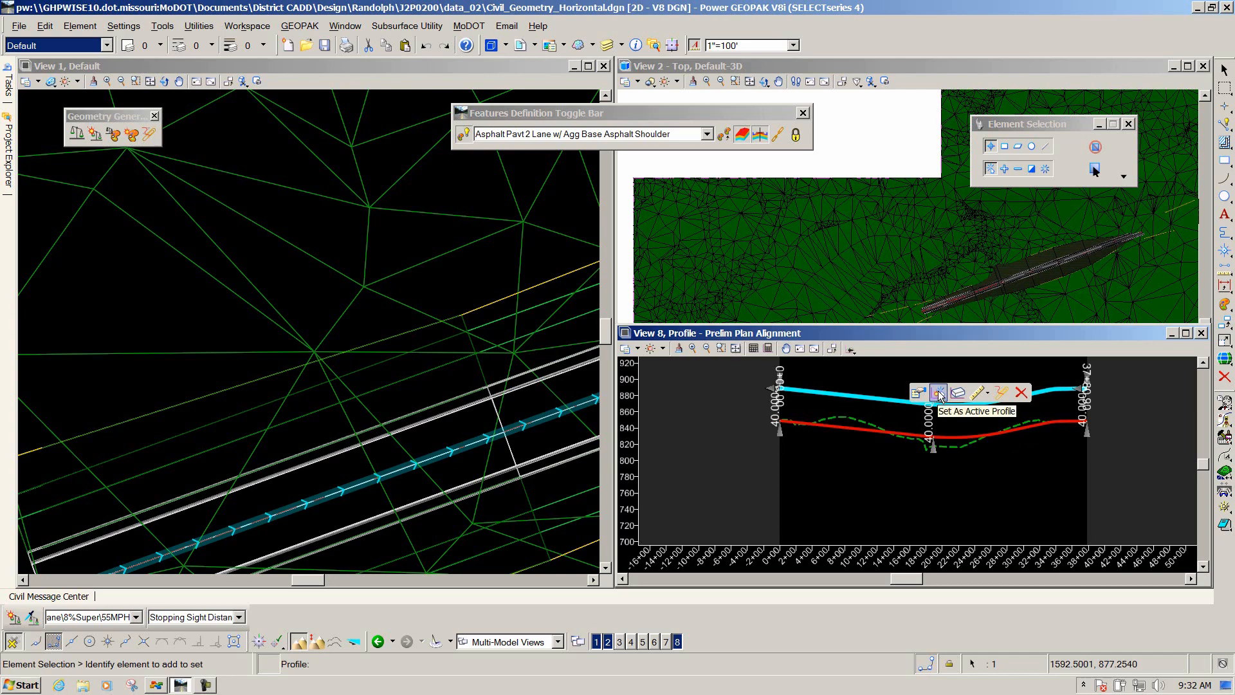
click(939, 394)
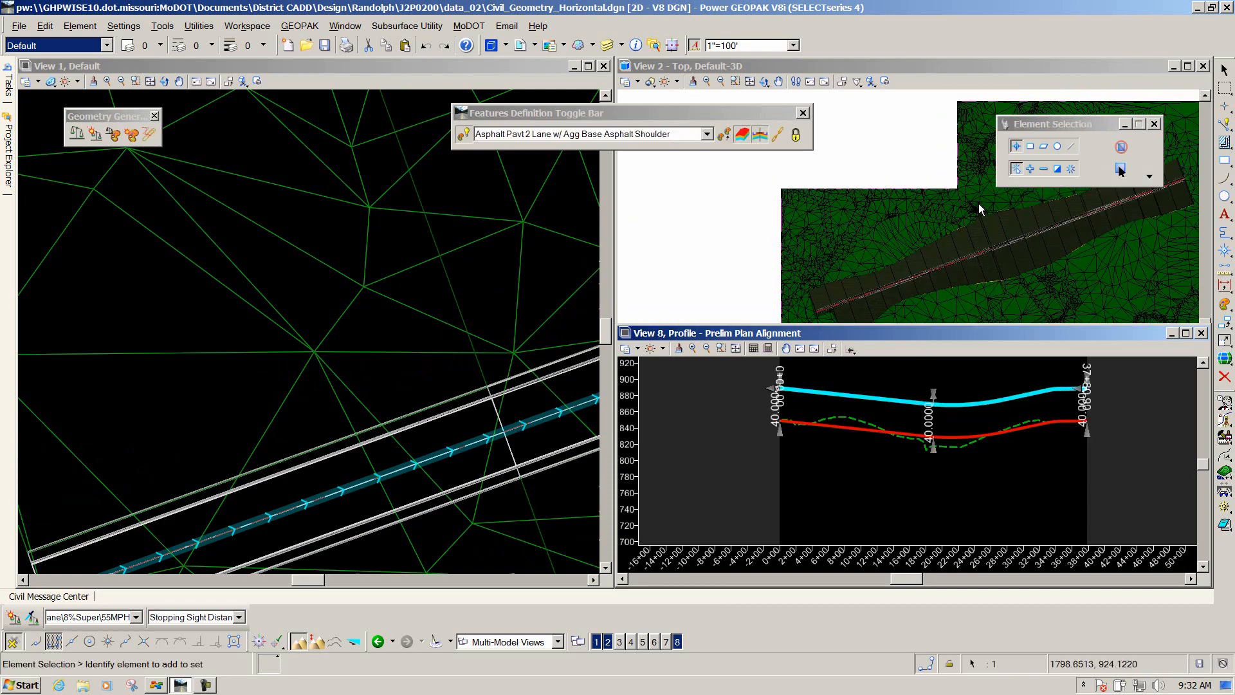
Zoom in and out in the 3D view to examine the updated corridor model.
scroll(985, 202, down, 2)
scroll(917, 272, up, 4)
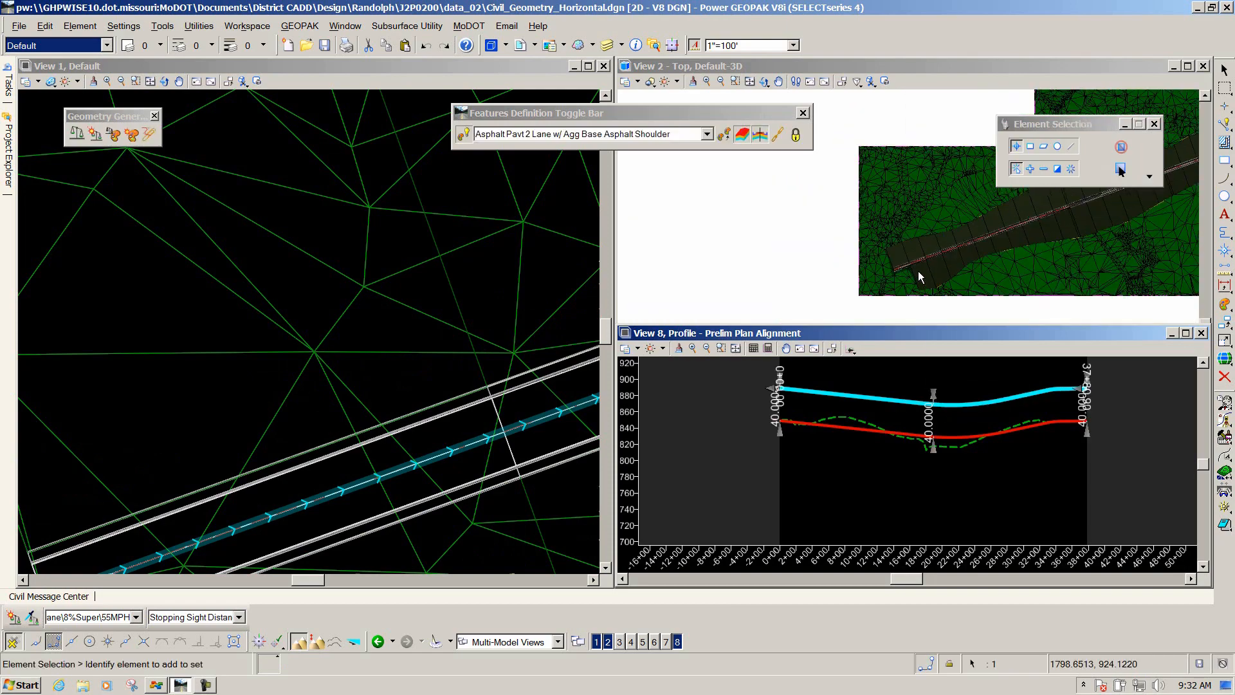
scroll(917, 267, up, 3)
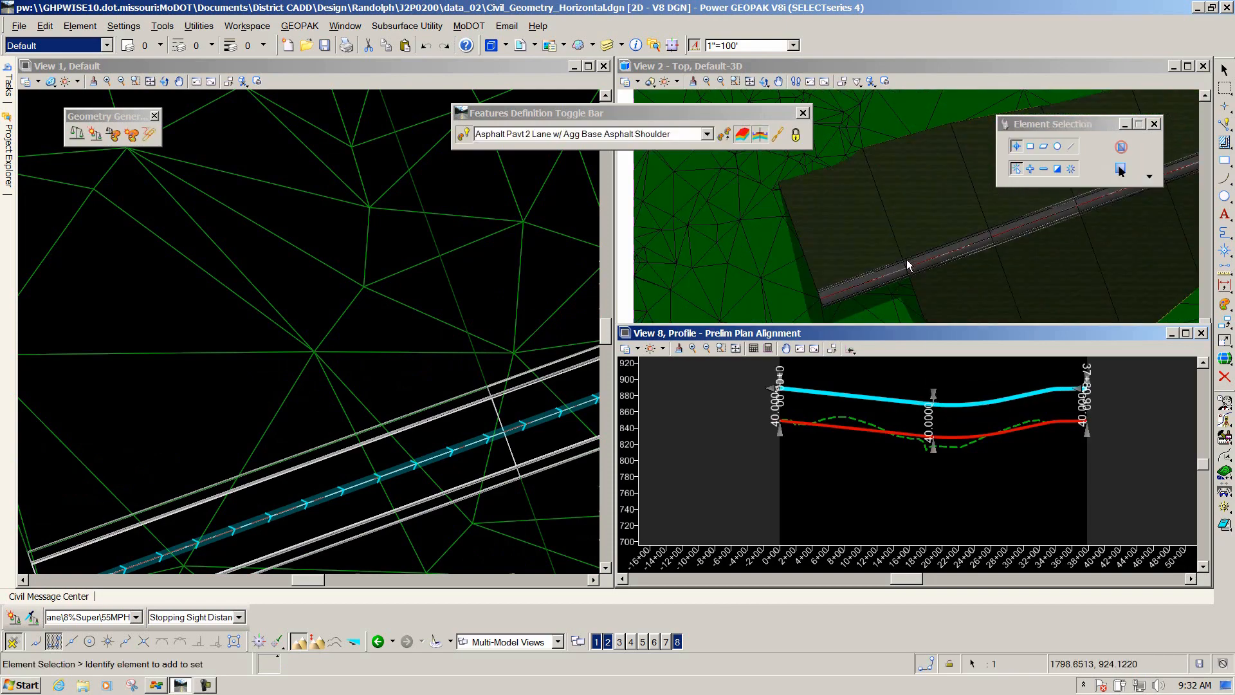
scroll(817, 301, up, 2)
scroll(855, 275, down, 6)
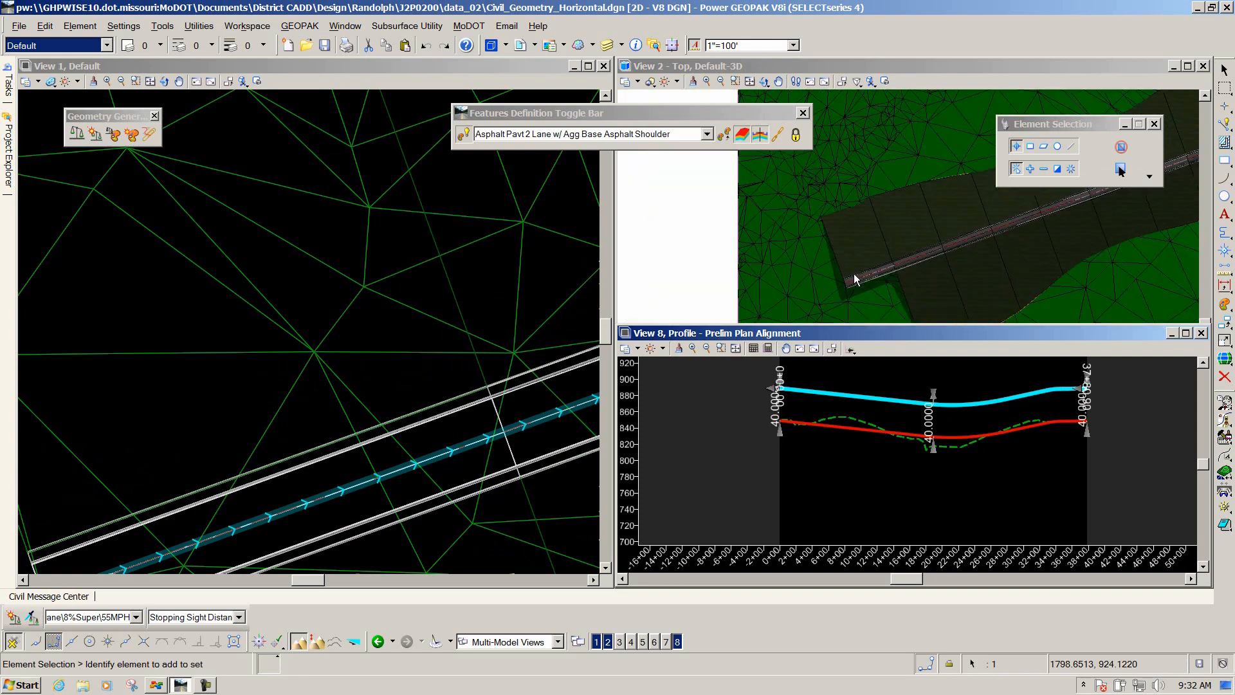
scroll(935, 261, down, 1)
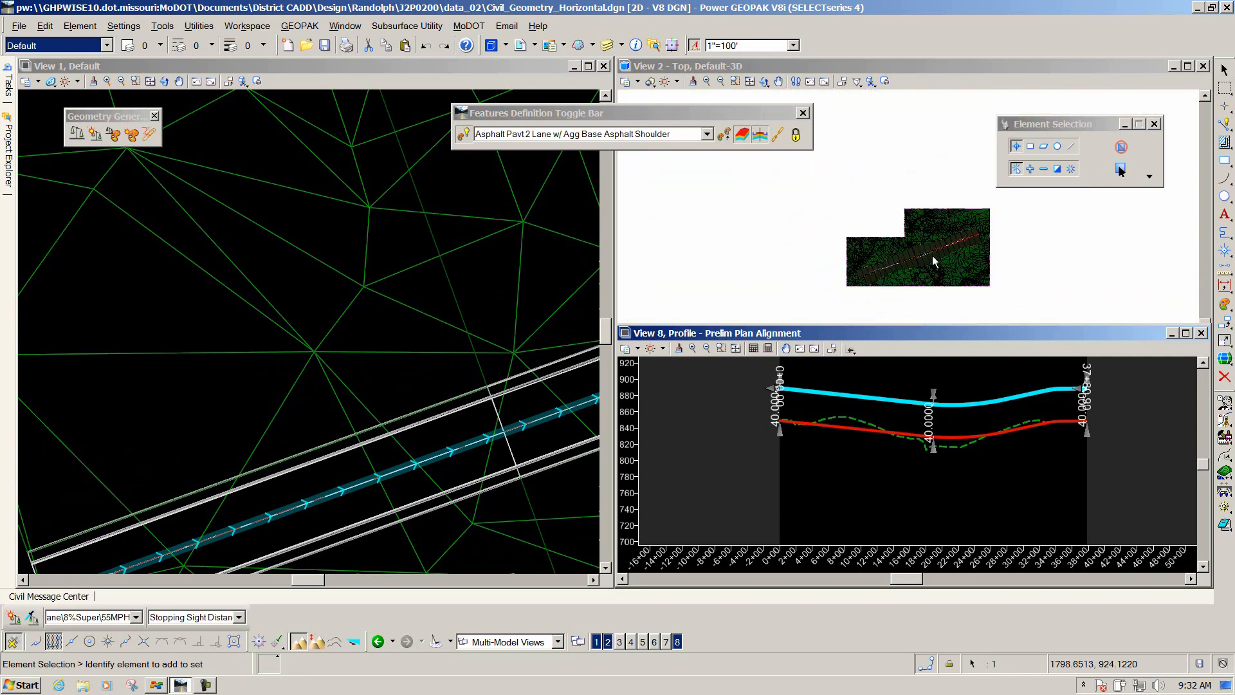
scroll(933, 255, up, 6)
scroll(931, 237, up, 4)
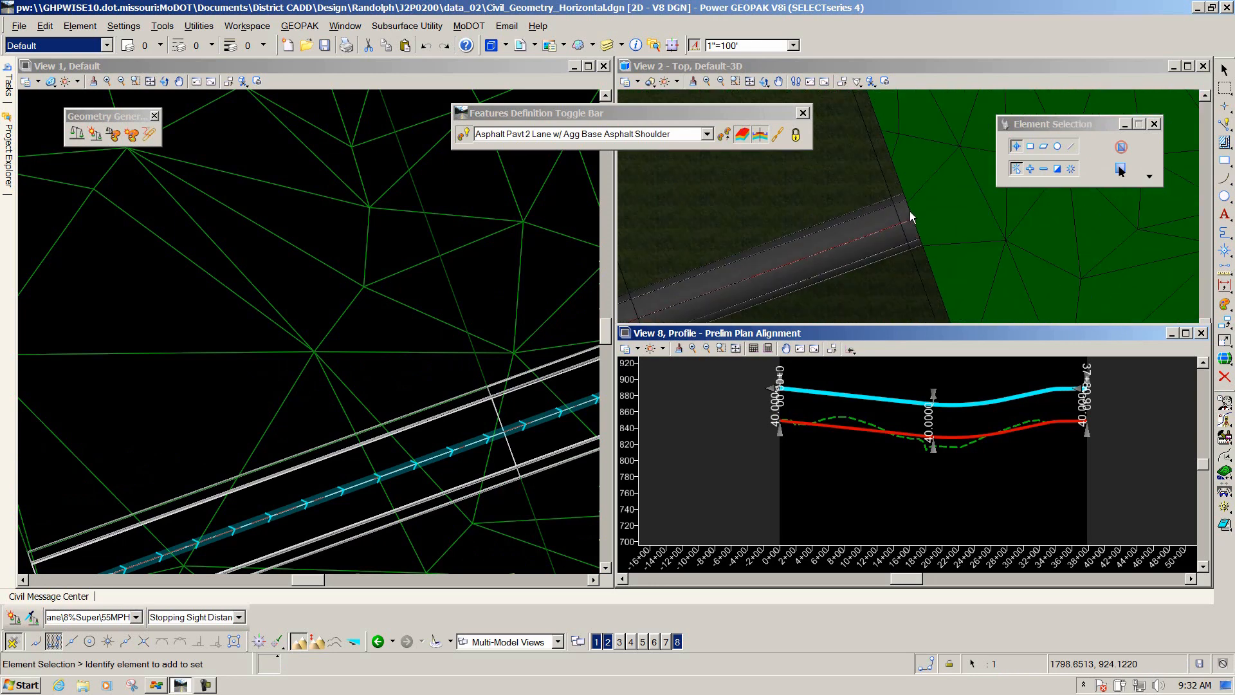
Close the profile view window.
click(838, 70)
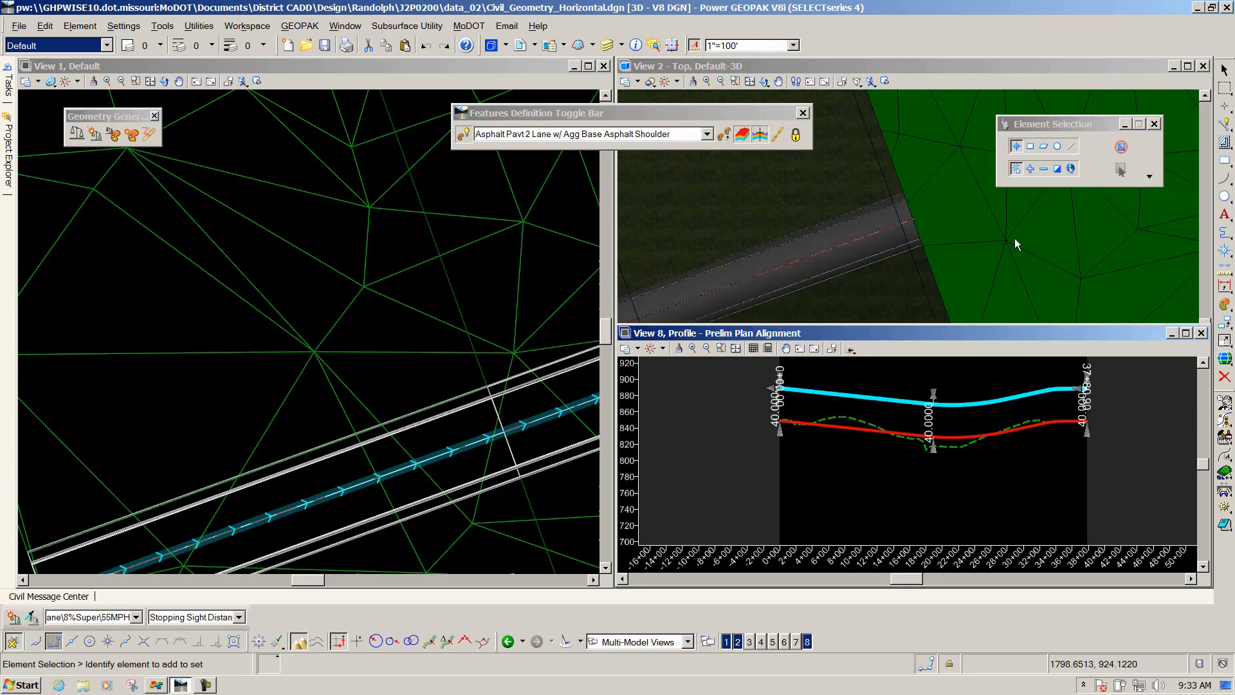
click(1201, 333)
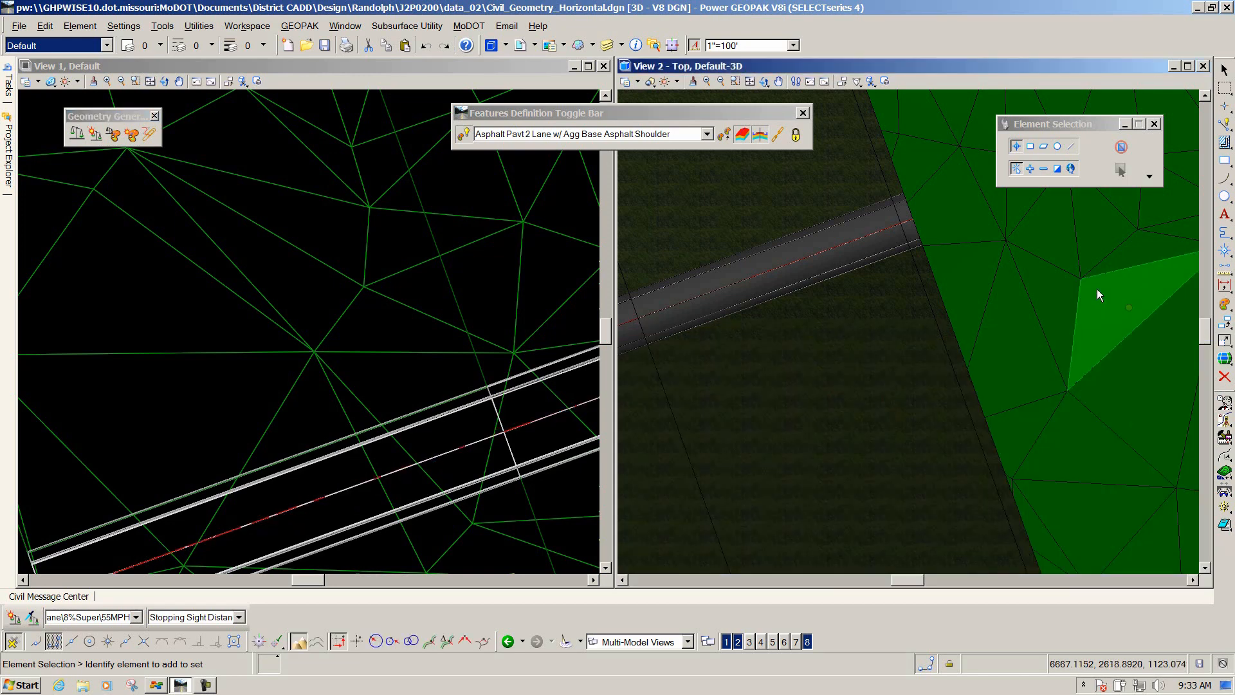
Rotate and zoom the 3D view to inspect where the road edge meets the terrain.
click(764, 82)
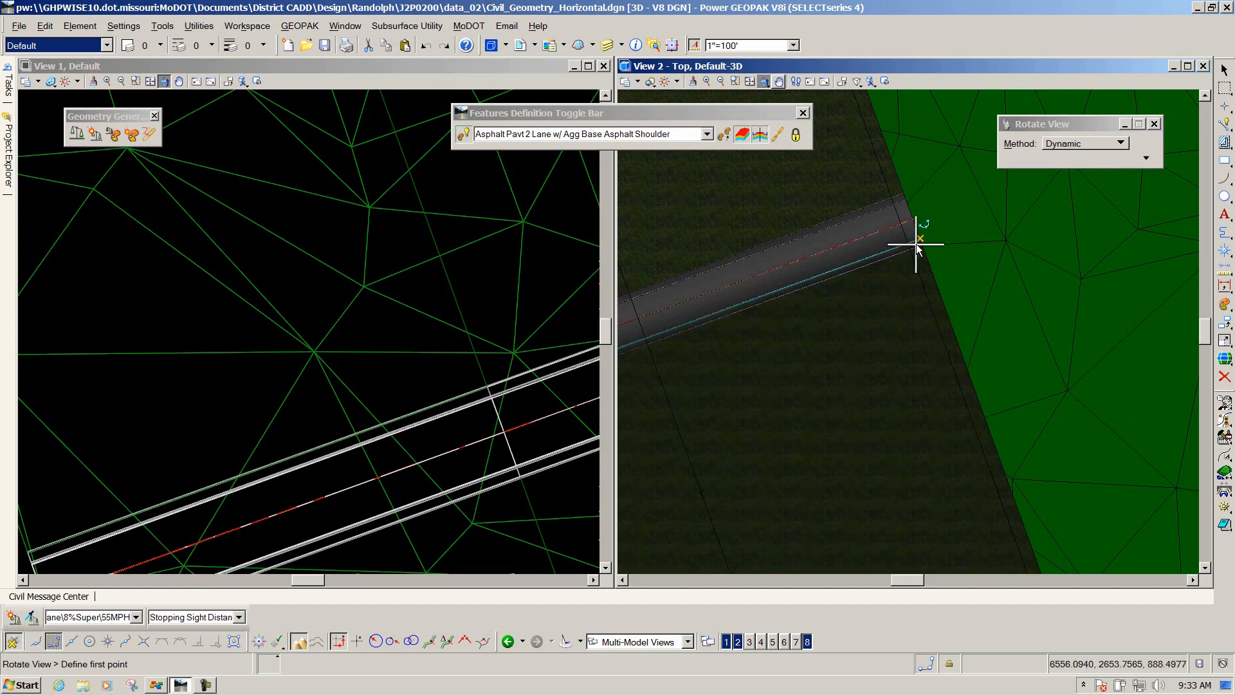
drag(1013, 296, 876, 249)
drag(1040, 326, 935, 237)
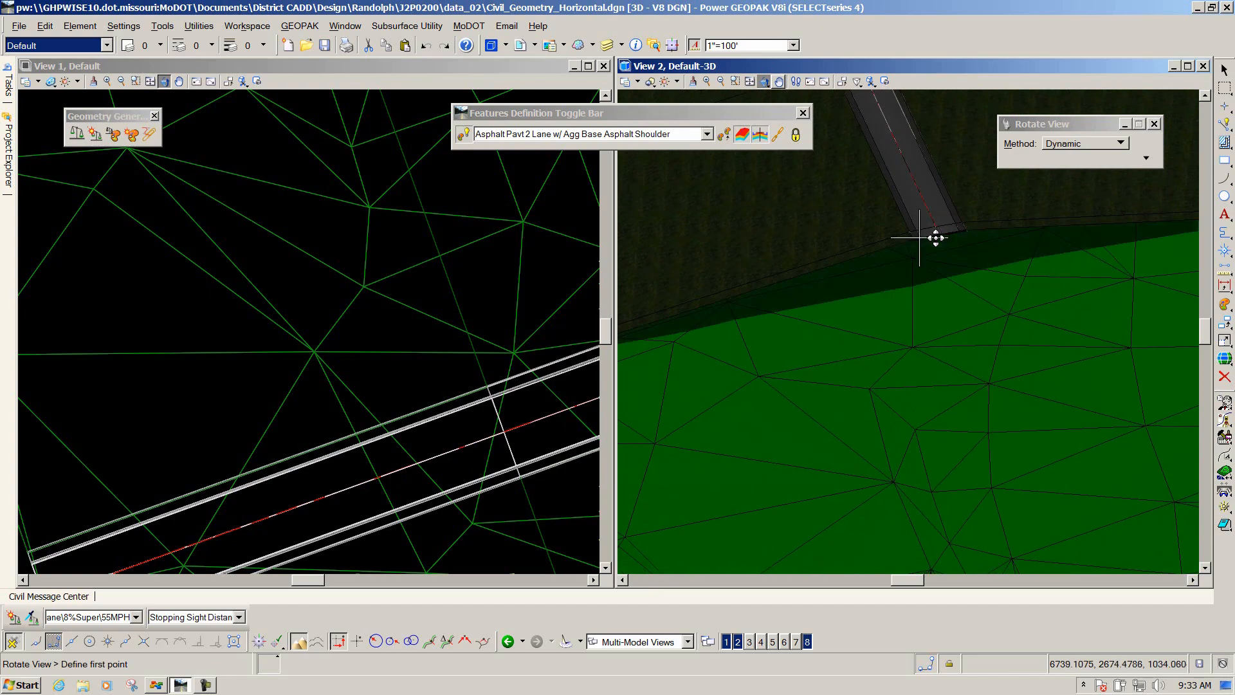
scroll(941, 240, up, 3)
drag(959, 278, 976, 345)
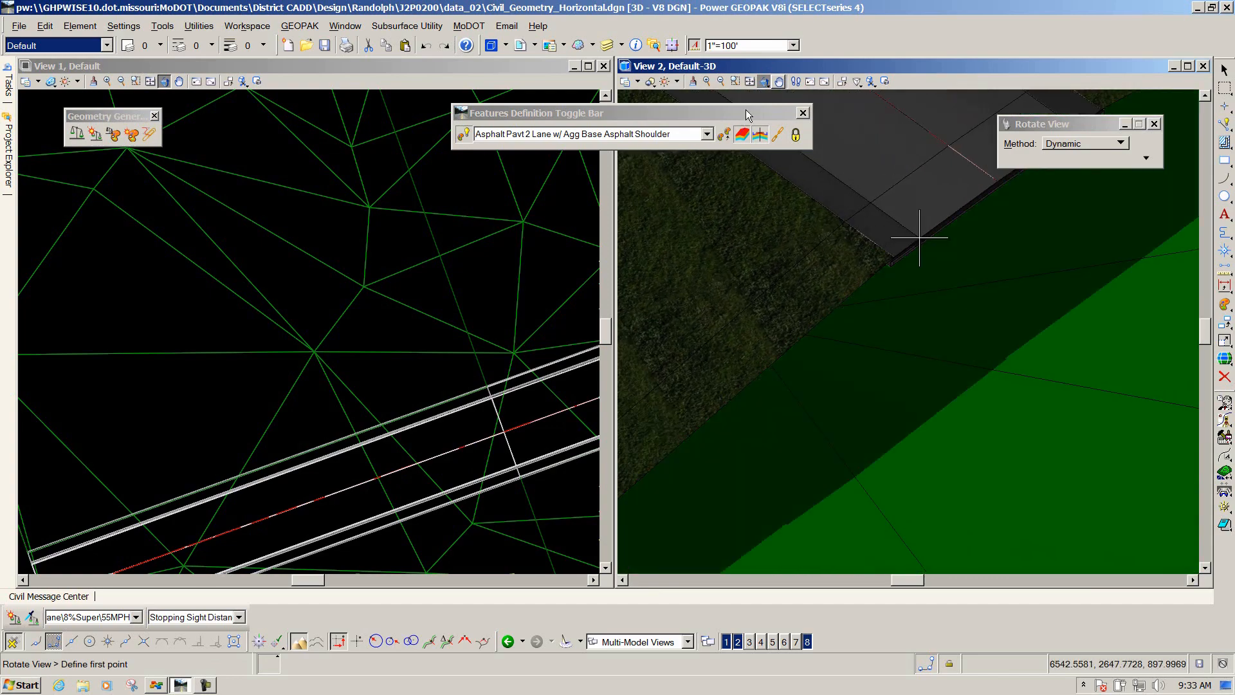
Move the feature definition toolbar aside and raise the 3D view's lighting brightness.
drag(738, 113, 454, 214)
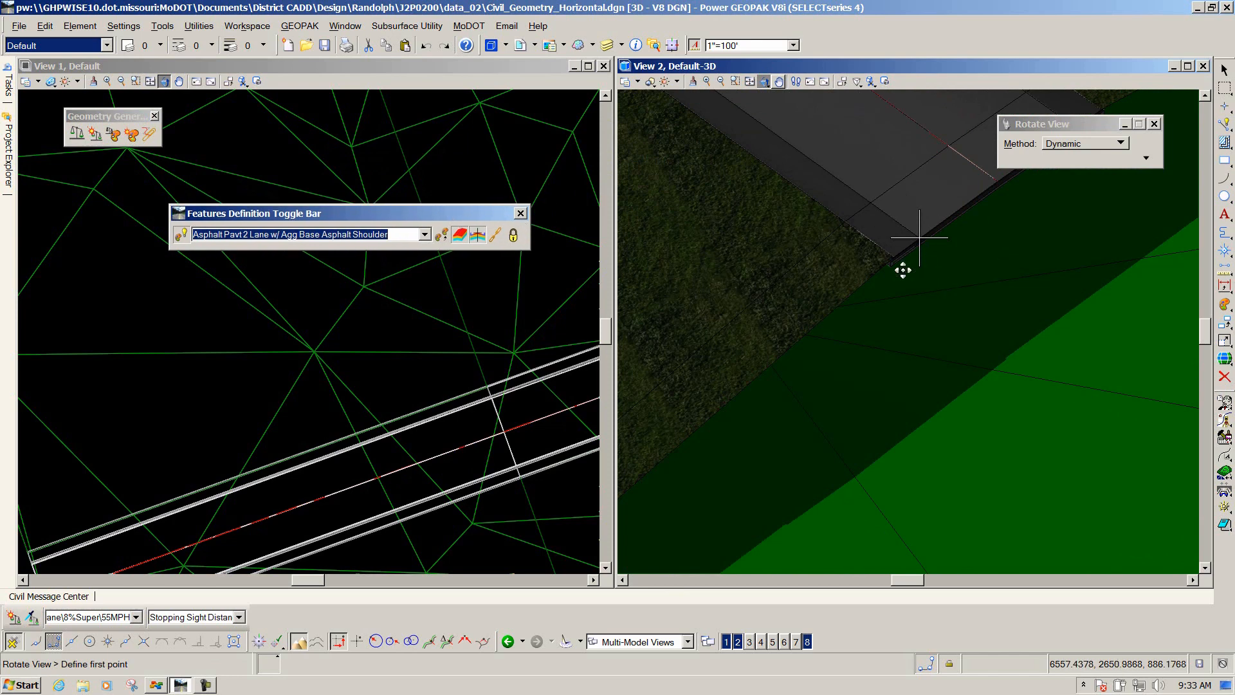
click(666, 82)
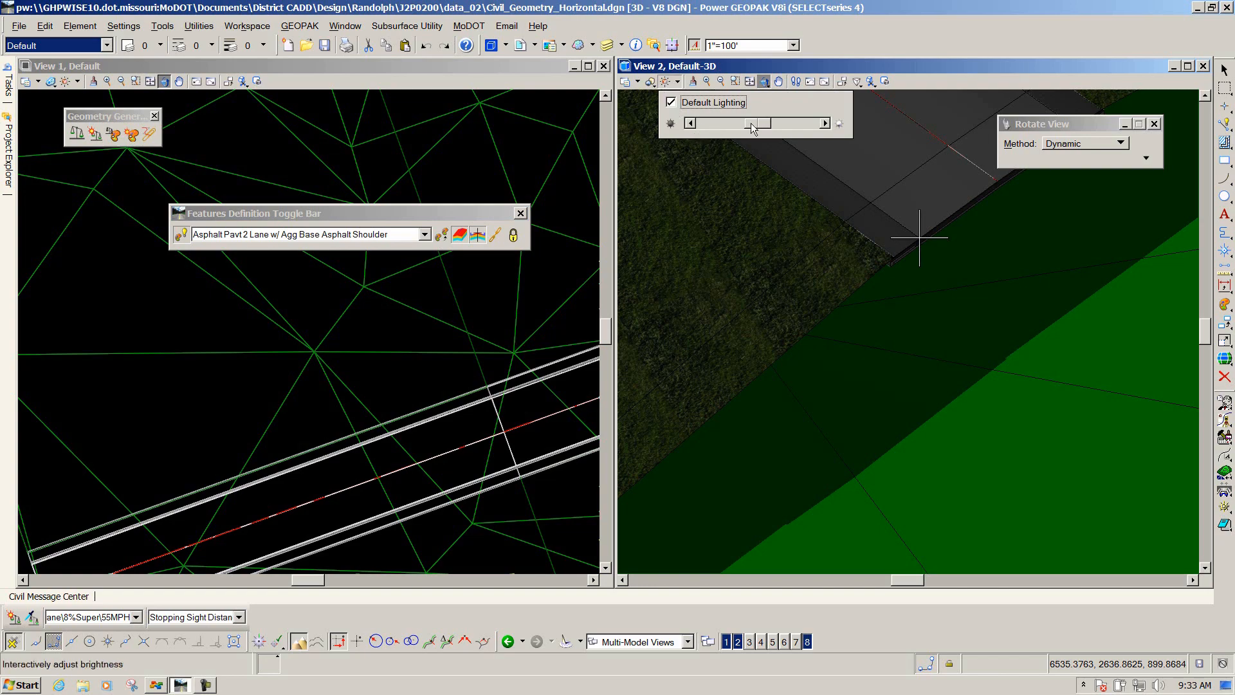
drag(755, 124, 834, 127)
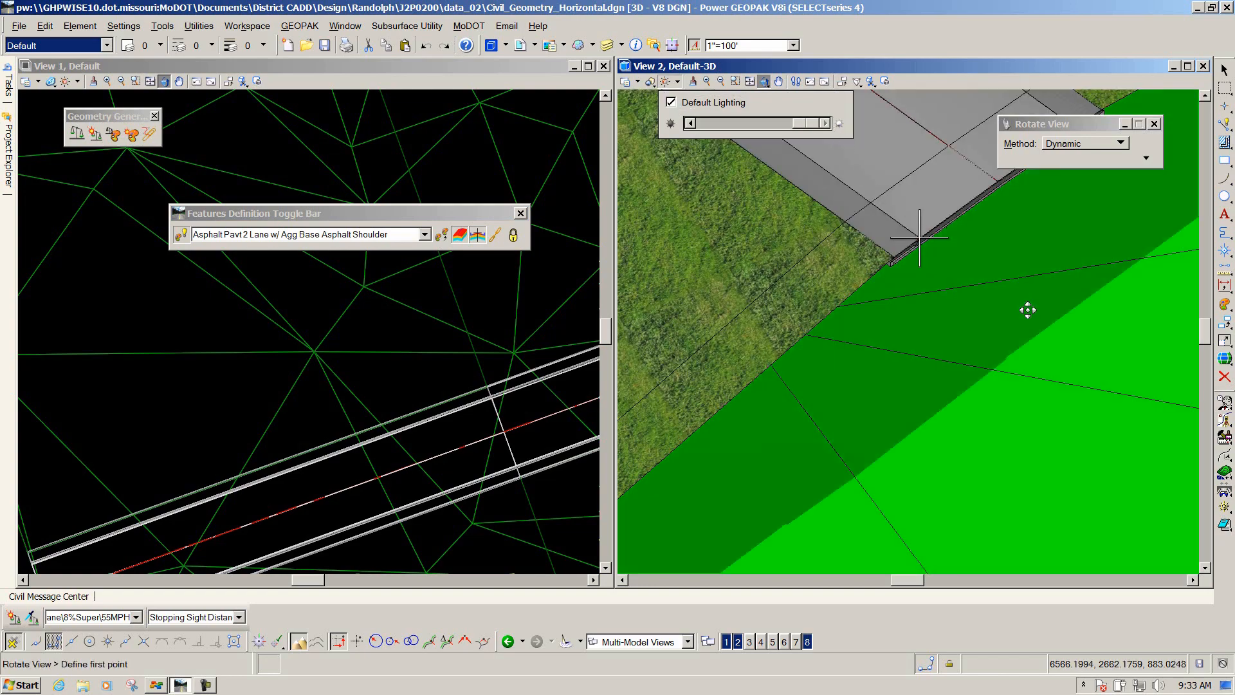
Rotate the 3D view dynamically to examine the pavement and aggregate base layers along the shoulder edge.
click(1015, 293)
drag(1024, 298, 912, 239)
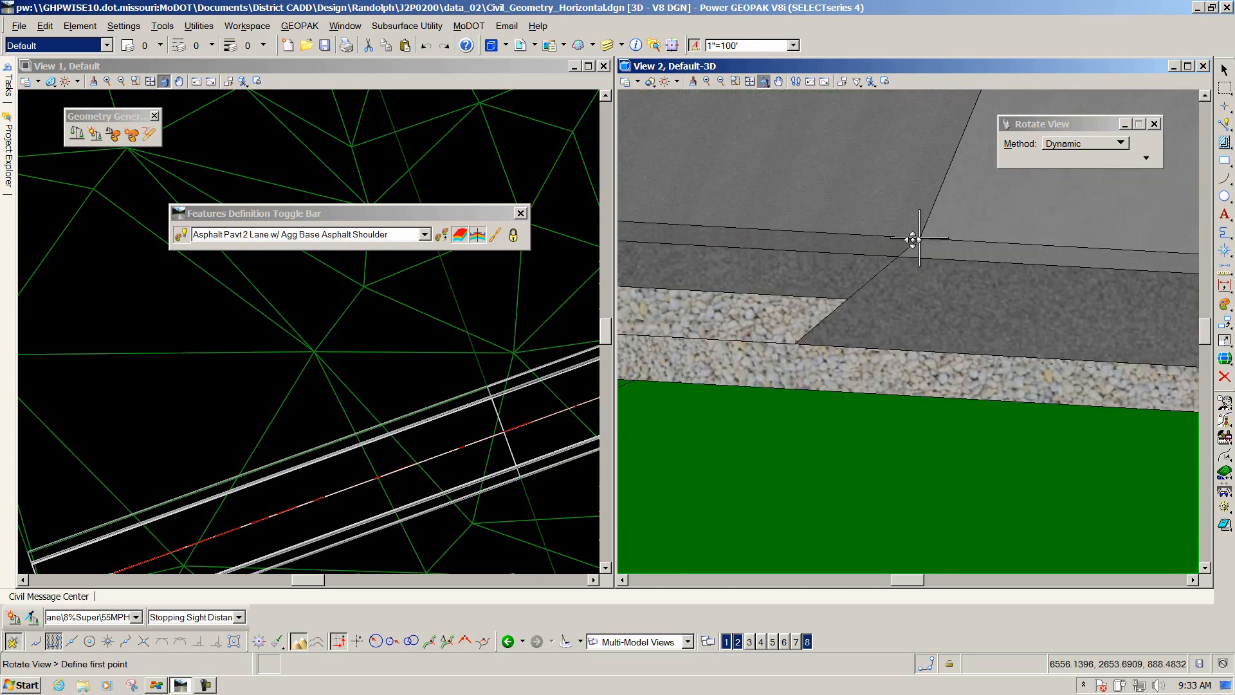
drag(882, 333, 941, 319)
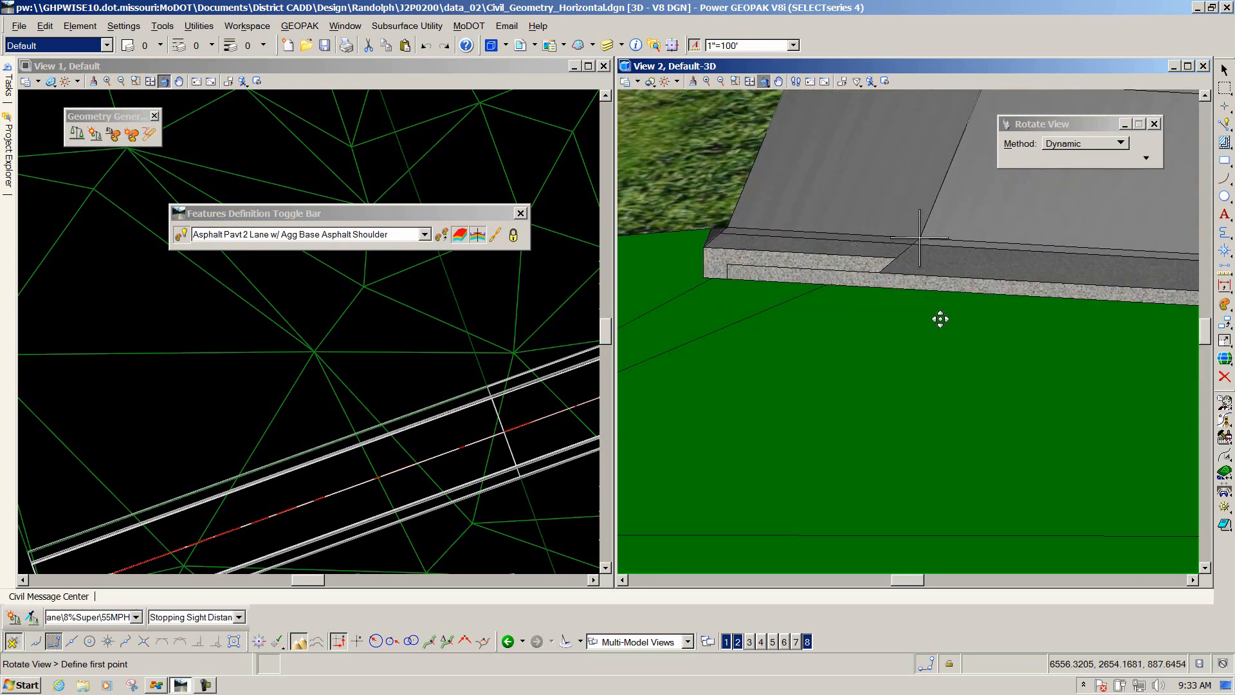
drag(698, 226, 900, 266)
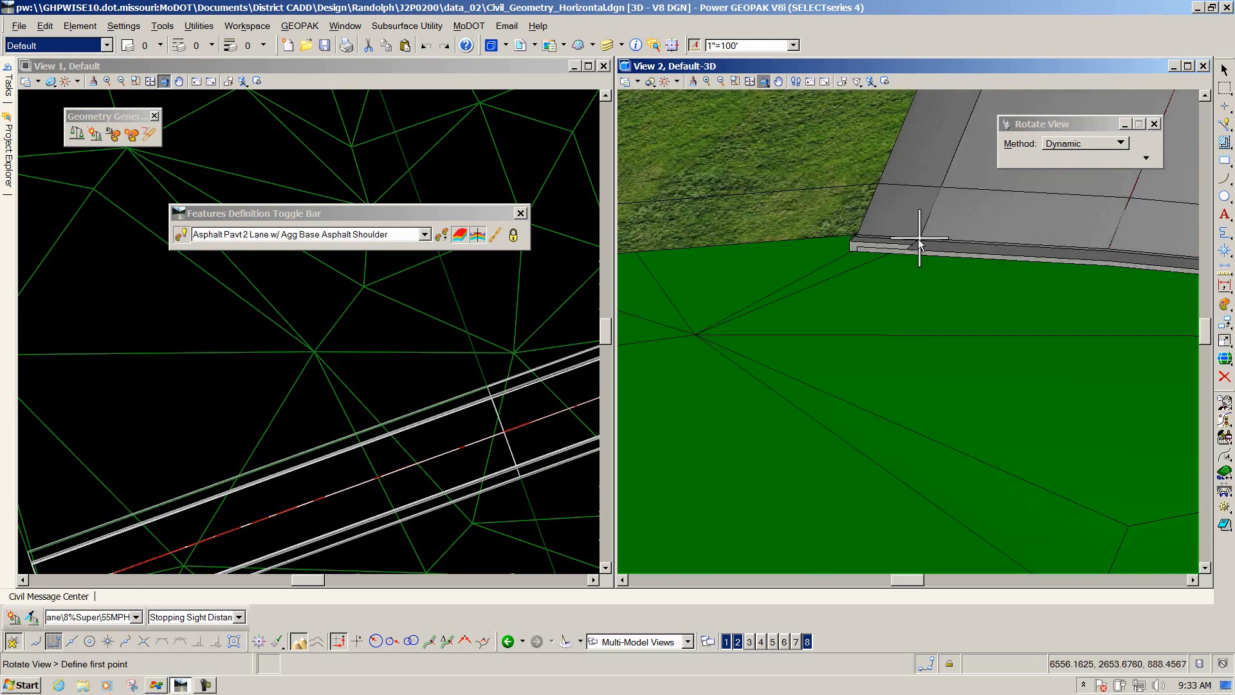
drag(855, 239, 870, 346)
drag(872, 315, 1034, 358)
mouse_move(806, 328)
mouse_down()
mouse_move(995, 359)
mouse_move(914, 341)
mouse_move(945, 322)
mouse_move(860, 345)
mouse_move(828, 320)
mouse_up()
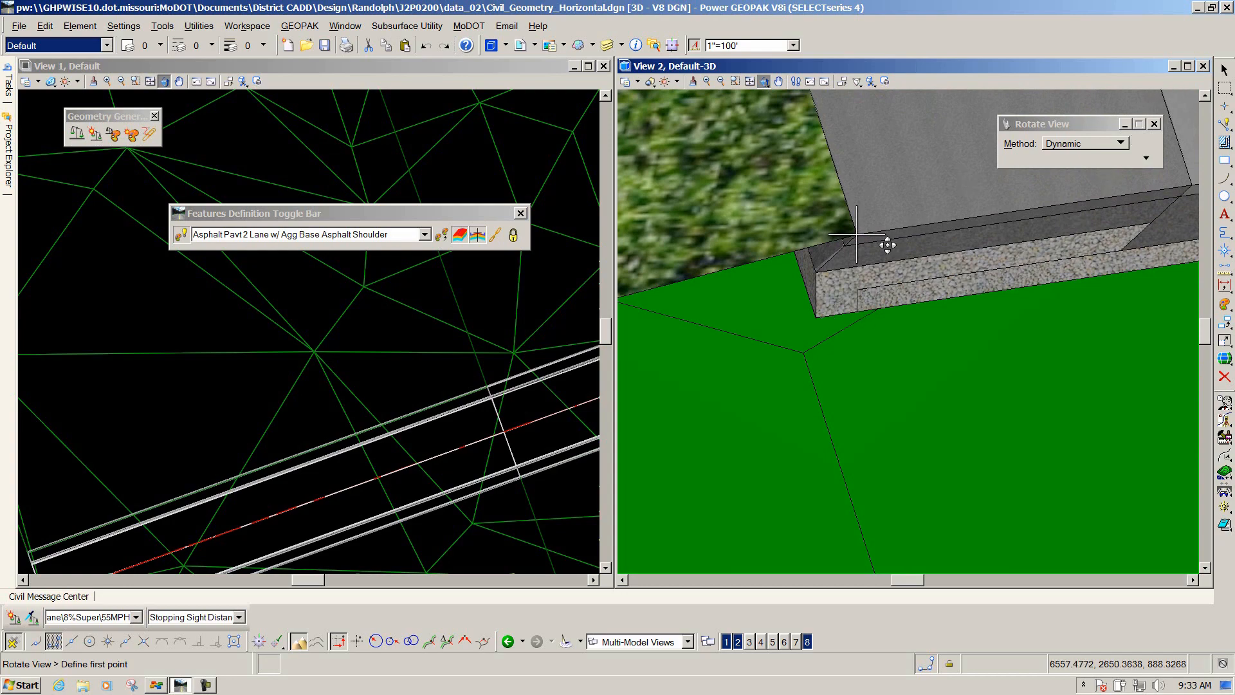
drag(845, 307, 921, 353)
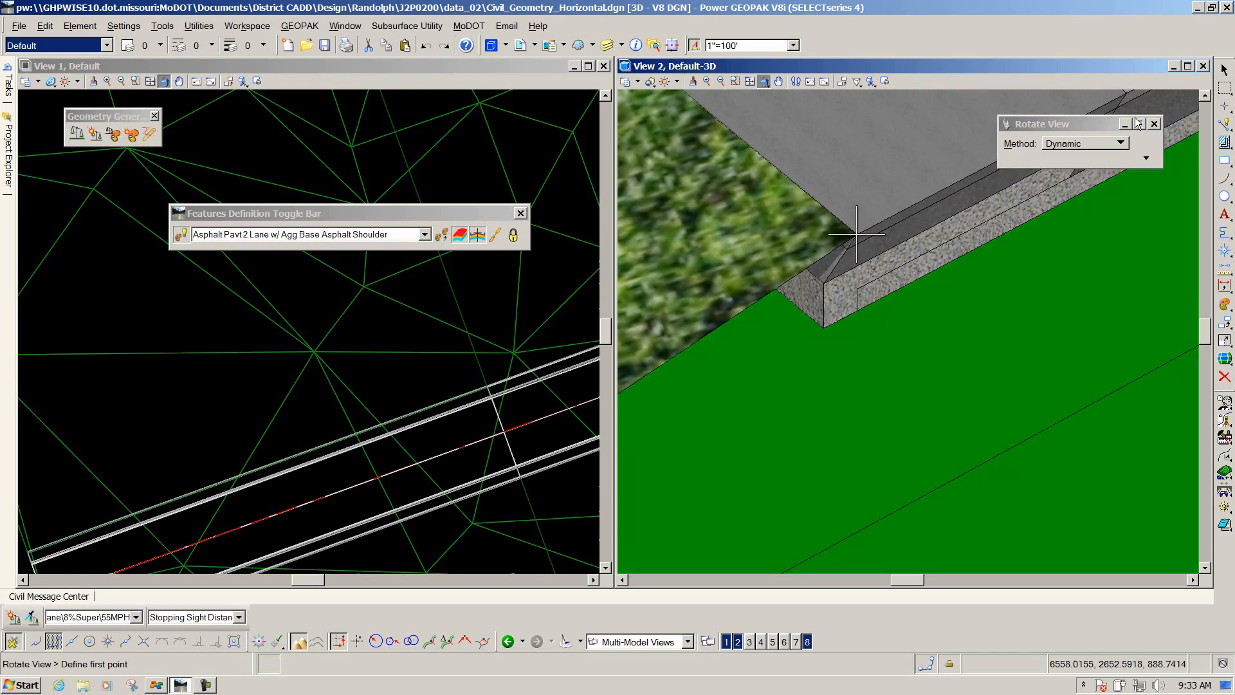
Close the 3D and profile view windows, maximize View 1 and zoom out to the whole drawing.
click(1203, 66)
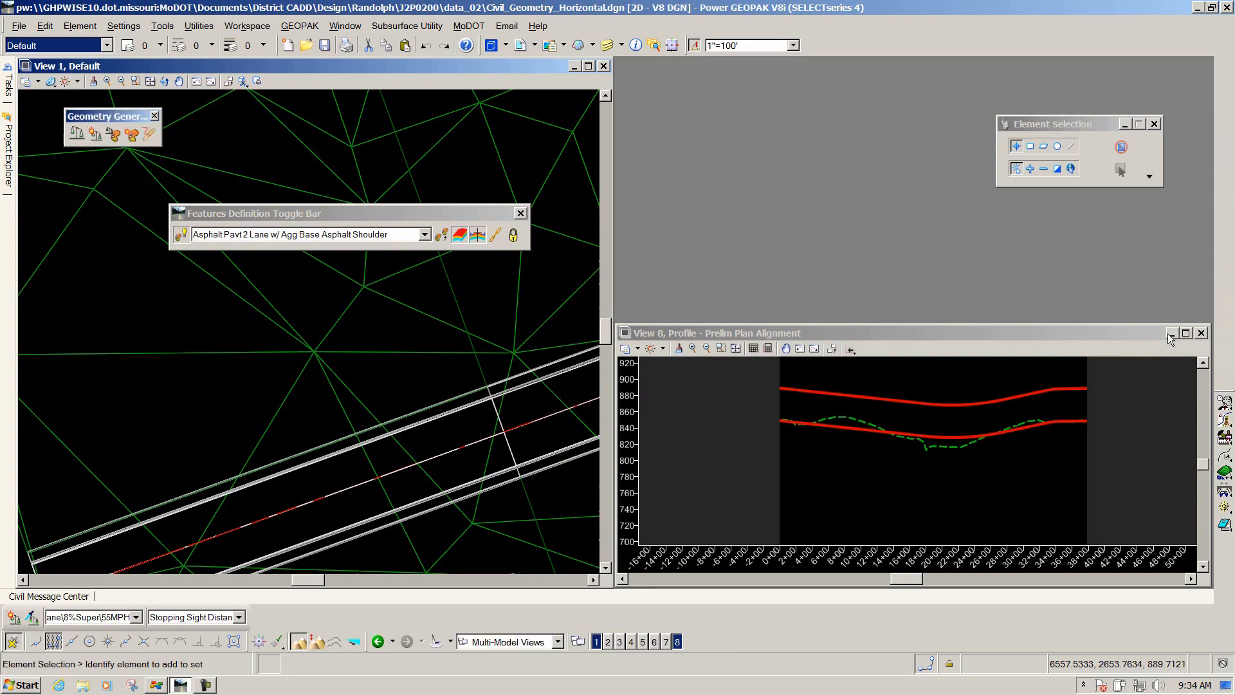
click(1201, 333)
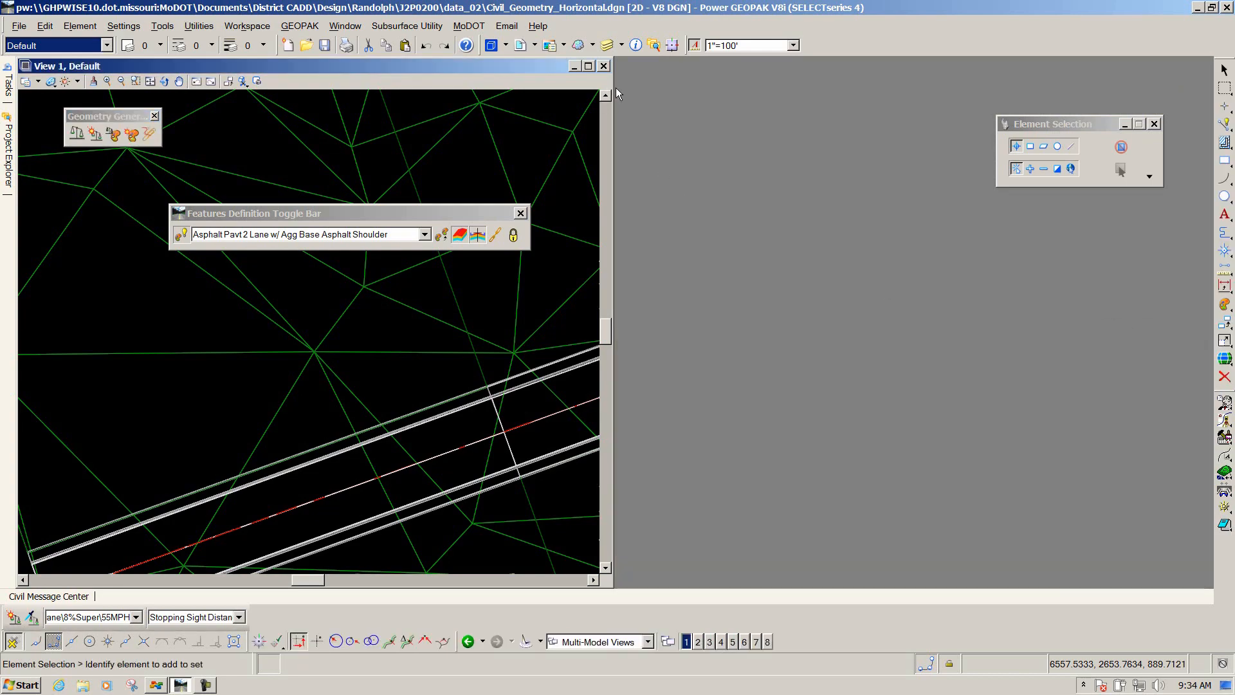
click(590, 67)
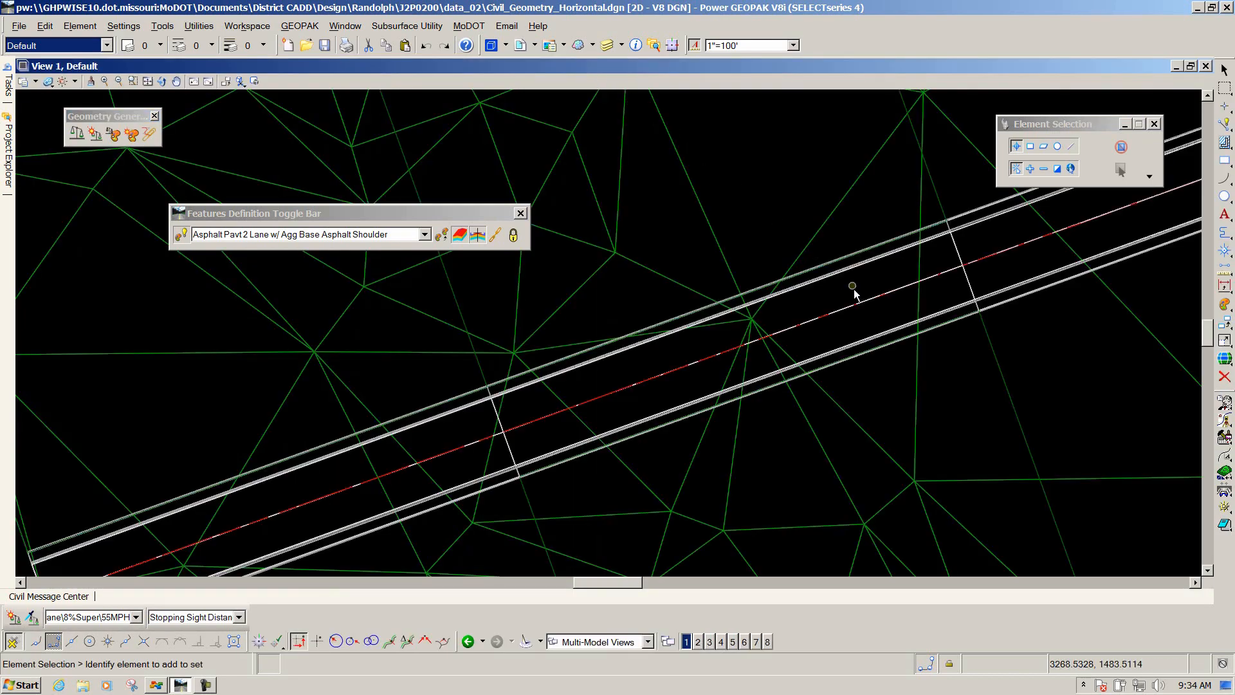
scroll(854, 288, down, 5)
scroll(780, 177, down, 3)
scroll(758, 182, up, 3)
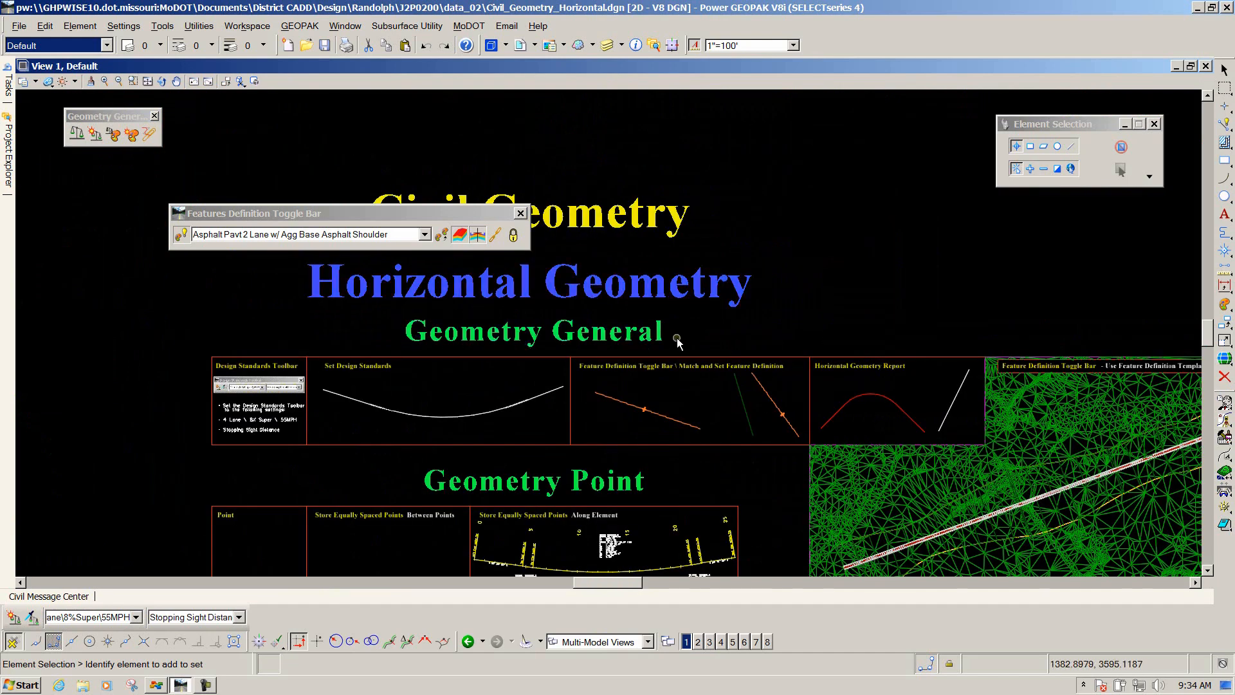
mouse_move(592, 295)
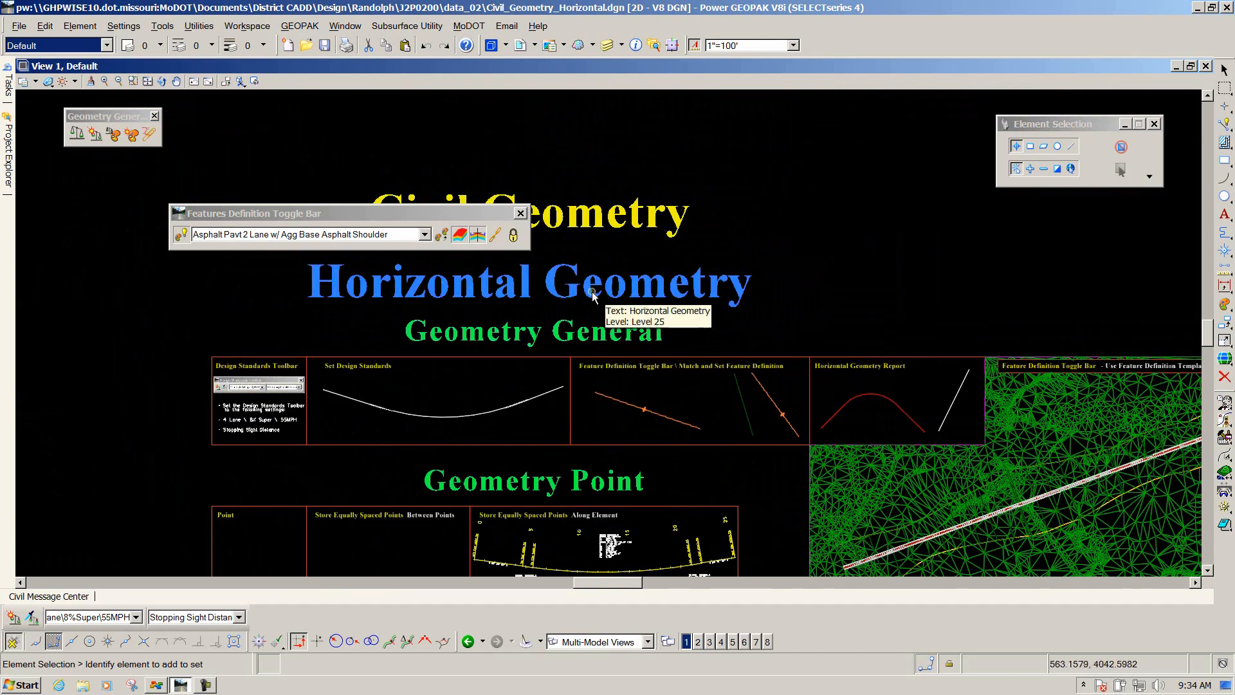